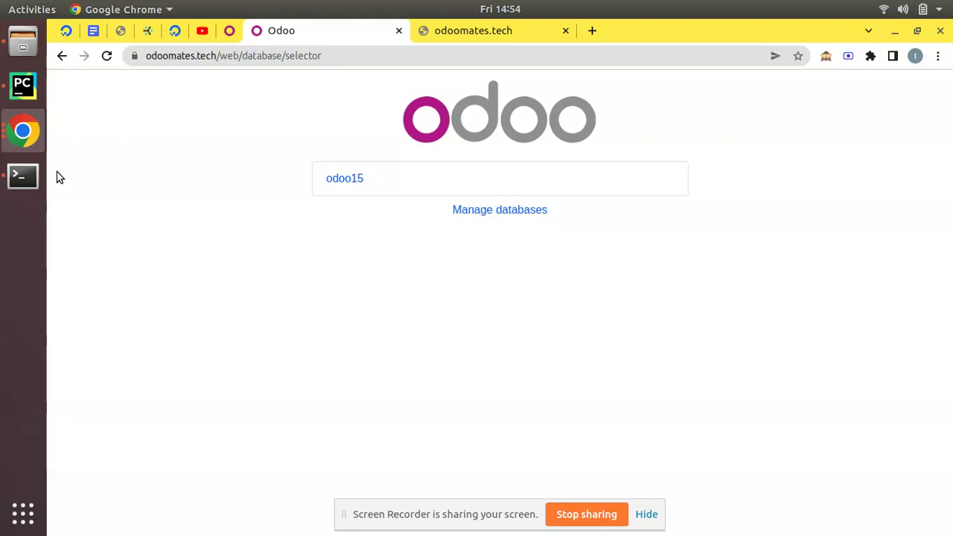
Launch the terminal from the dock and move its window to the middle of the screen
left_click(23, 176)
left_click_drag(180, 69, 332, 125)
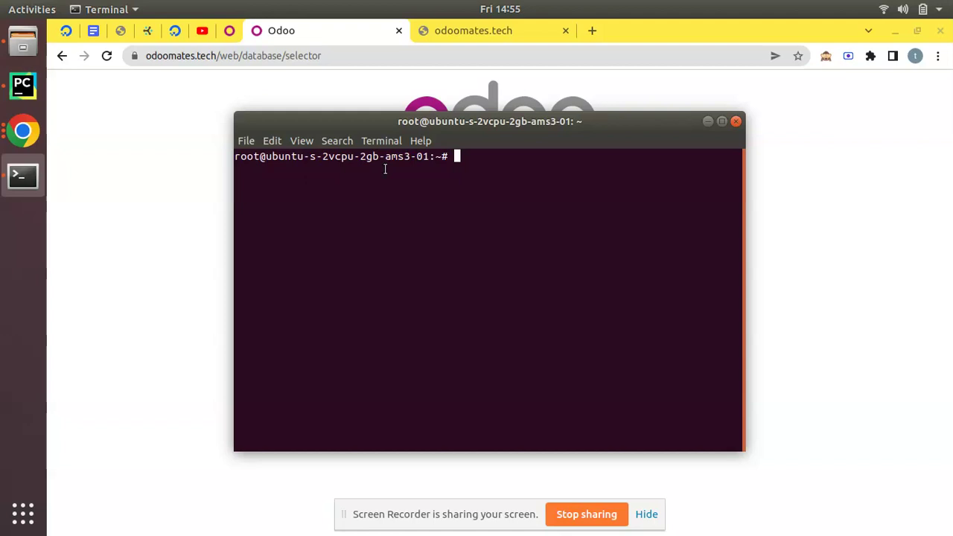
Change into /etc and list it, highlighting odoo-server.conf in the listing
type("cd /etc")
key("Return")
type("ld")
key("BackSpace")
type("s")
key("Return")
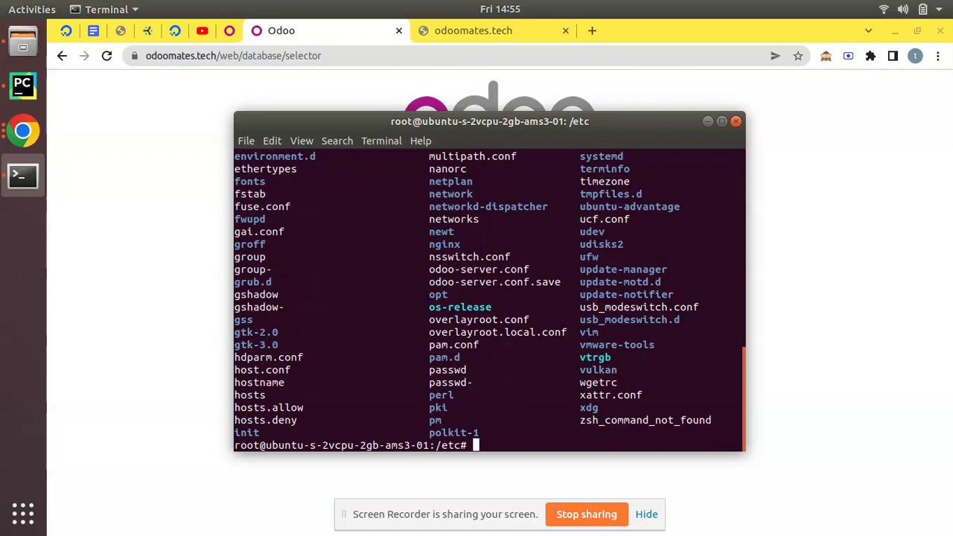
left_click_drag(429, 270, 530, 270)
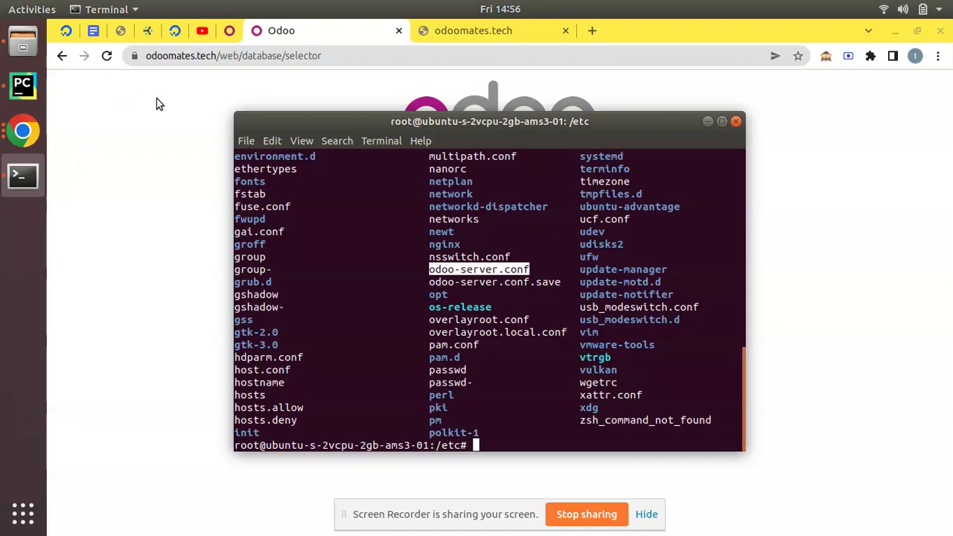
Enter the command rm -rf odoo-server.conf.save, using Tab completion for the file name
triple_click(450, 271)
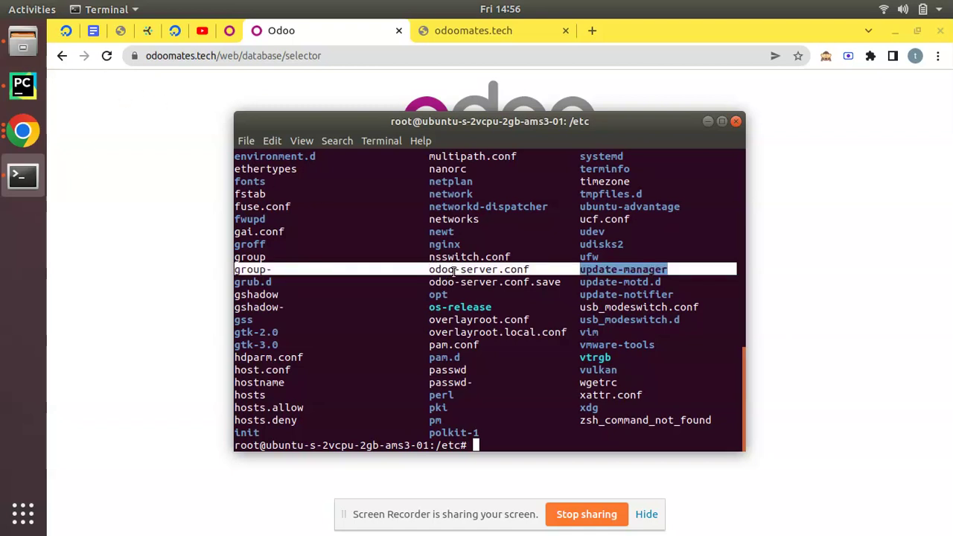
left_click(525, 411)
triple_click(482, 286)
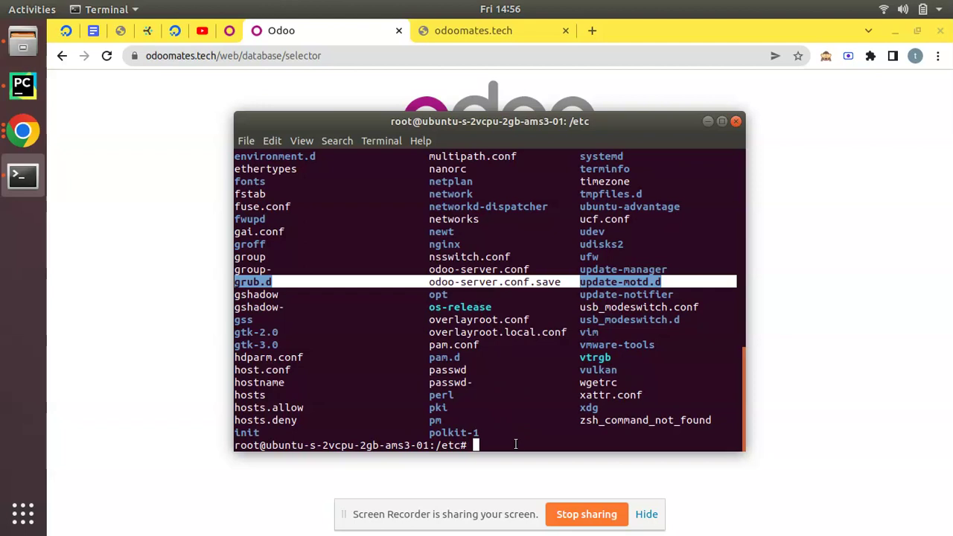
type("rm -rf odoo")
key("Tab")
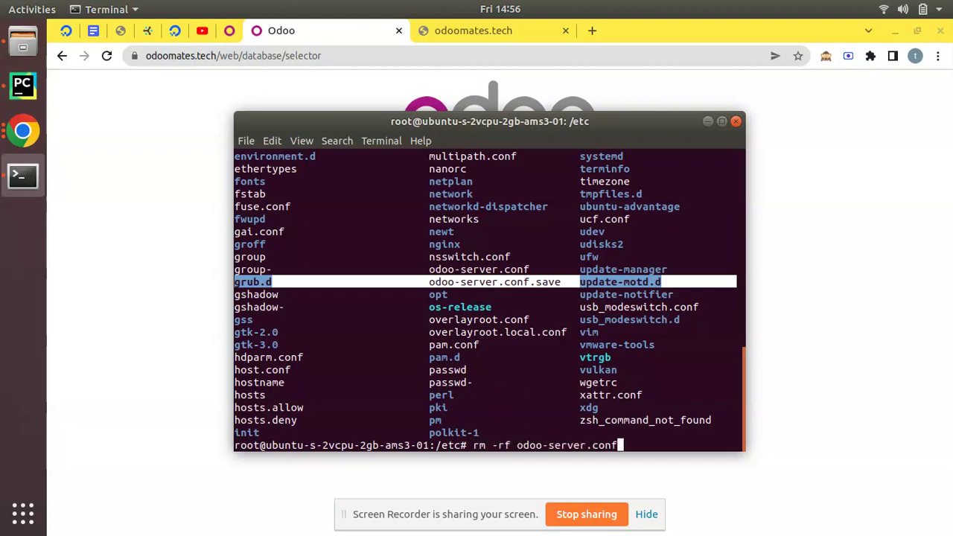
type(".")
key("Tab")
key("BackSpace")
Delete the backup and relist /etc, leaving only odoo-server.conf
triple_click(485, 281)
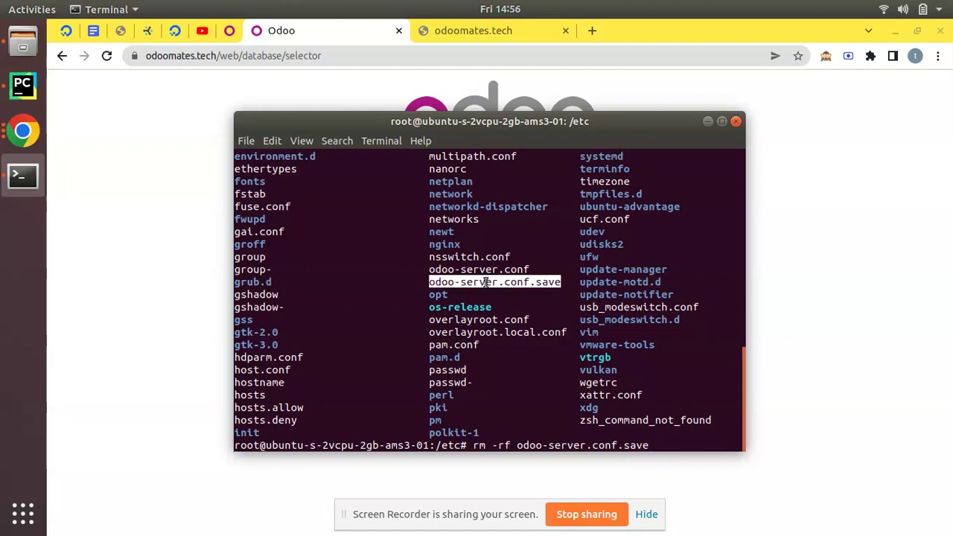
left_click(586, 345)
key("Return")
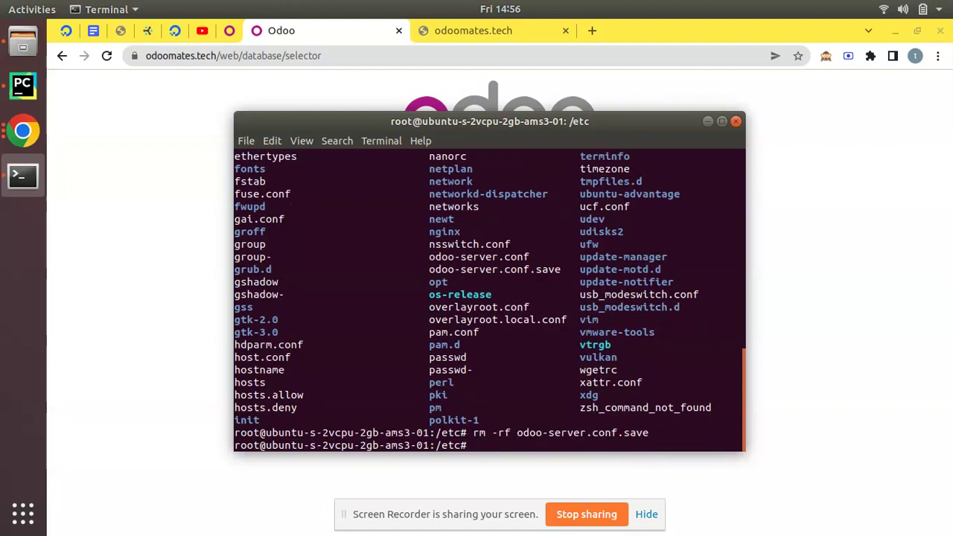
type("ls")
key("Return")
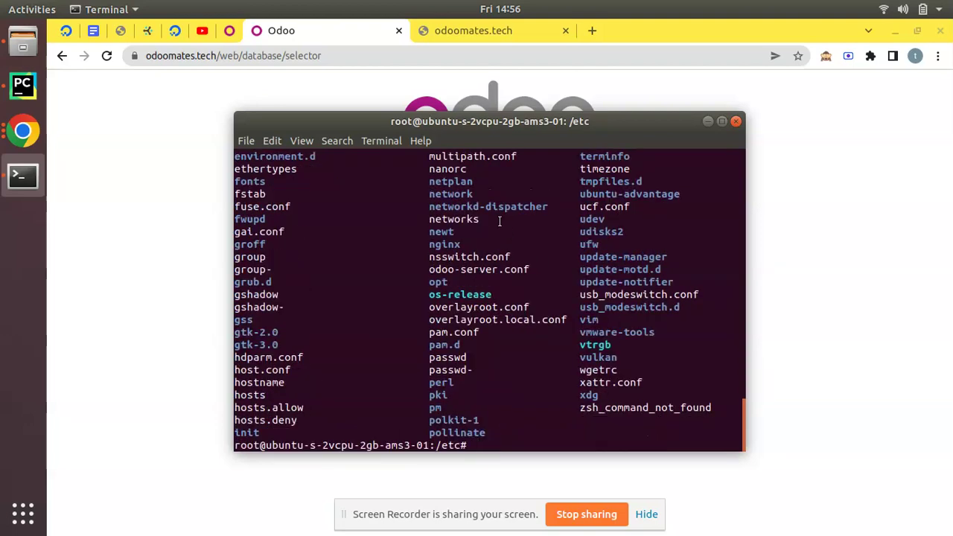
Copy odoo-server.conf to odoo.conf with sudo cp, then relist /etc to show the new file
left_click_drag(429, 272, 529, 270)
left_click(512, 433)
type("sudo cp odoo-s")
key("Tab")
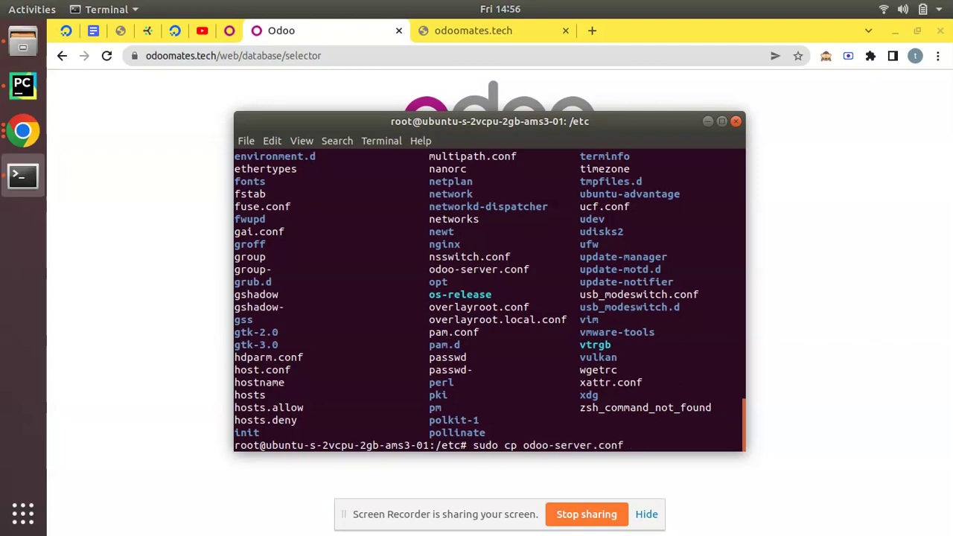
type("odoo.c")
type("ong")
key("BackSpace")
type("f")
left_click_drag(630, 445, 690, 445)
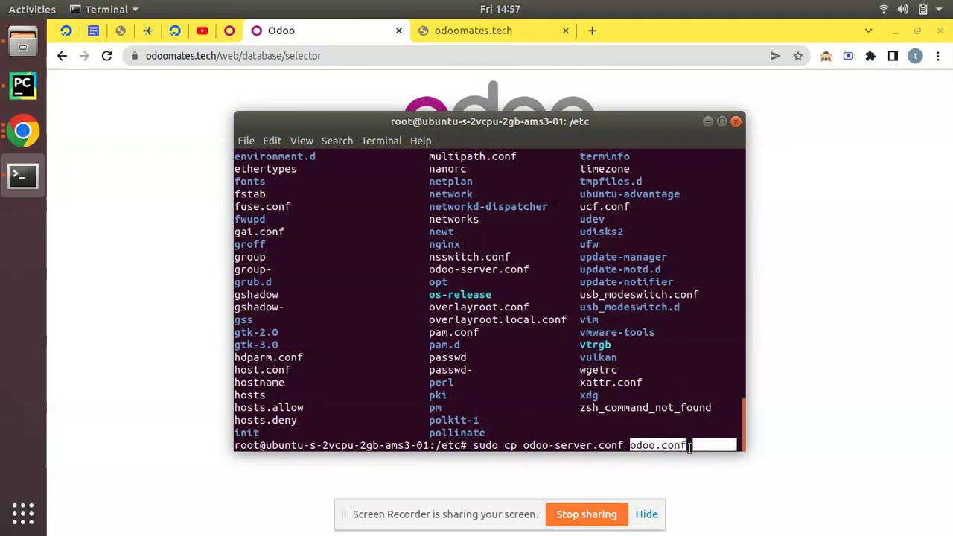
left_click(690, 446)
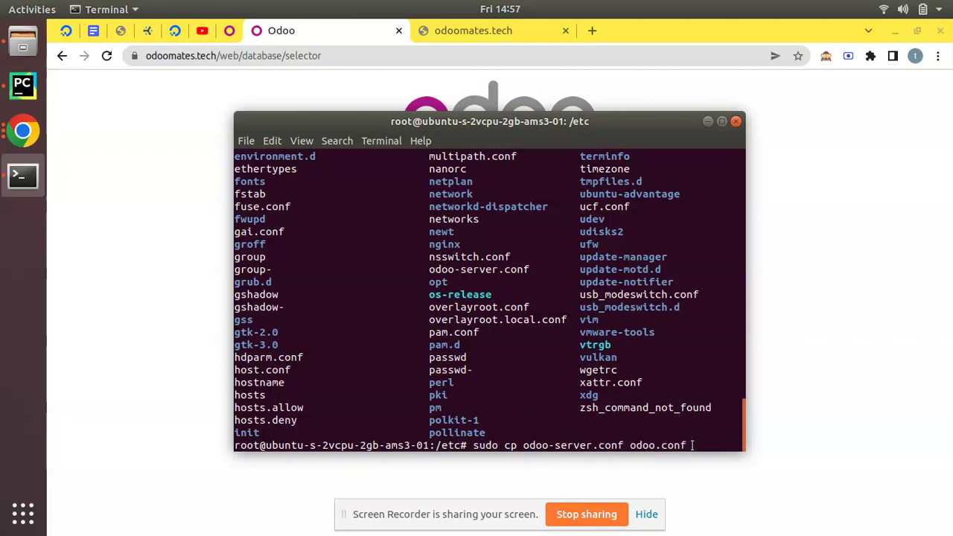
key("Return")
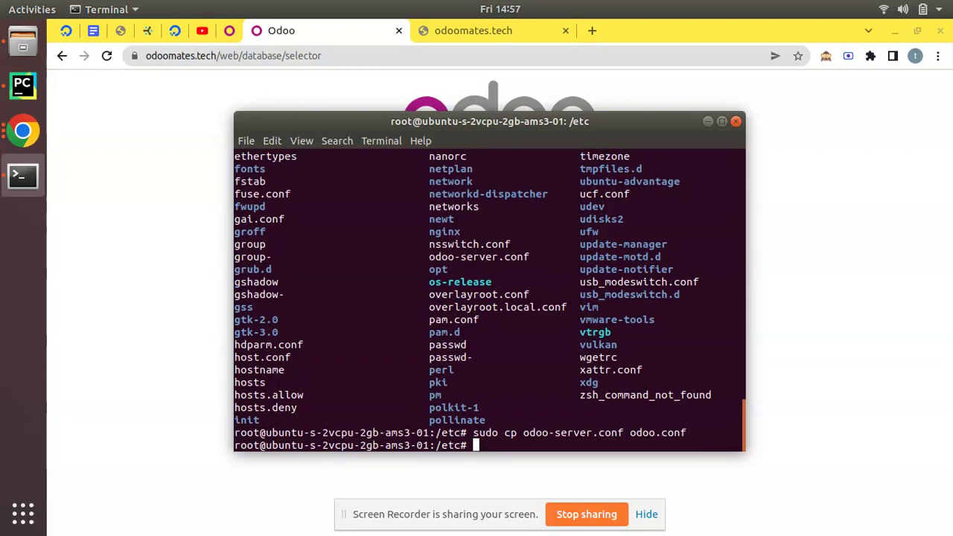
type("ls")
key("Return")
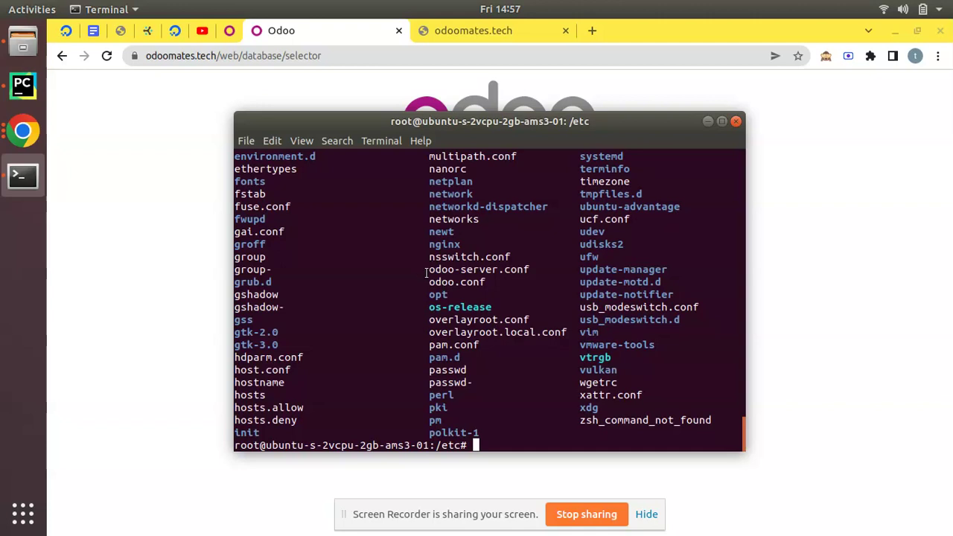
Print the contents of odoo.conf with cat and highlight its first settings lines
triple_click(450, 282)
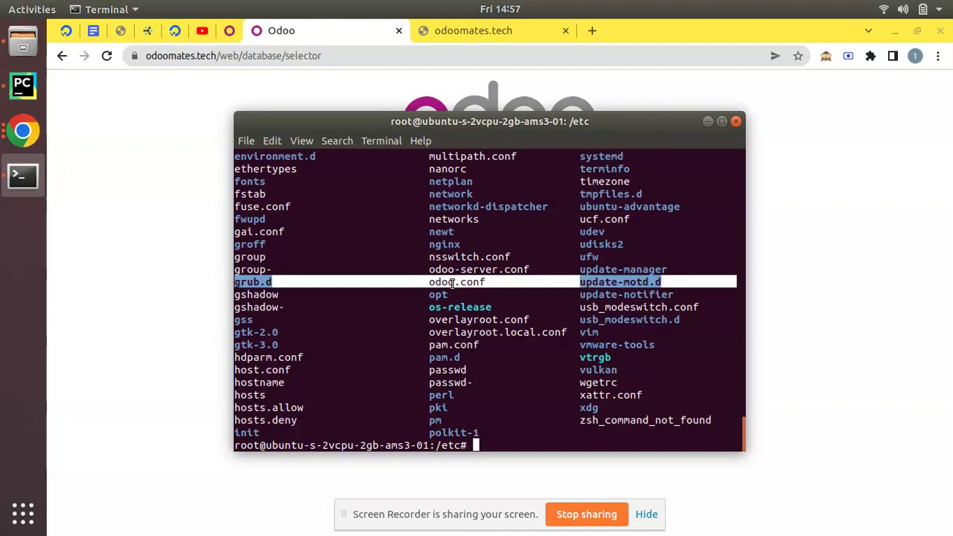
left_click(528, 390)
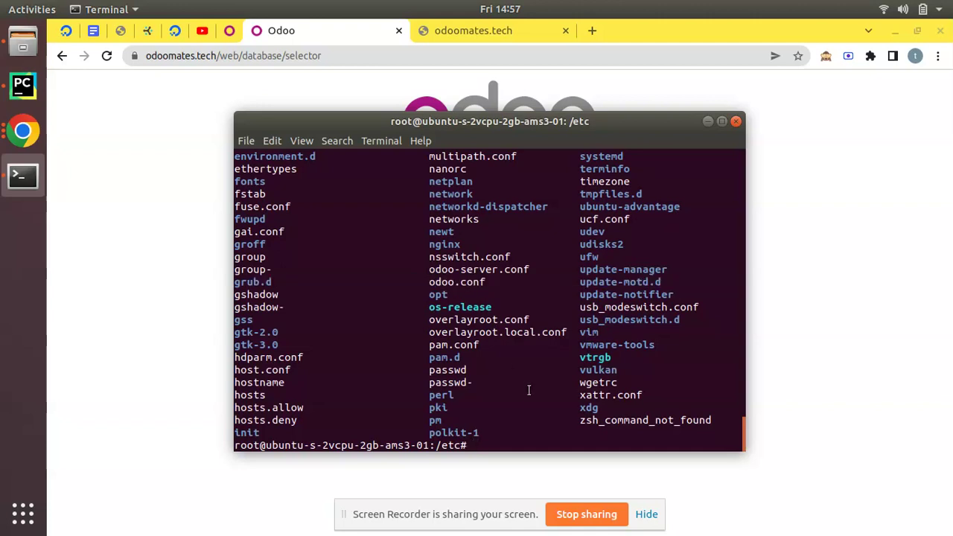
type("cat odoo.conf")
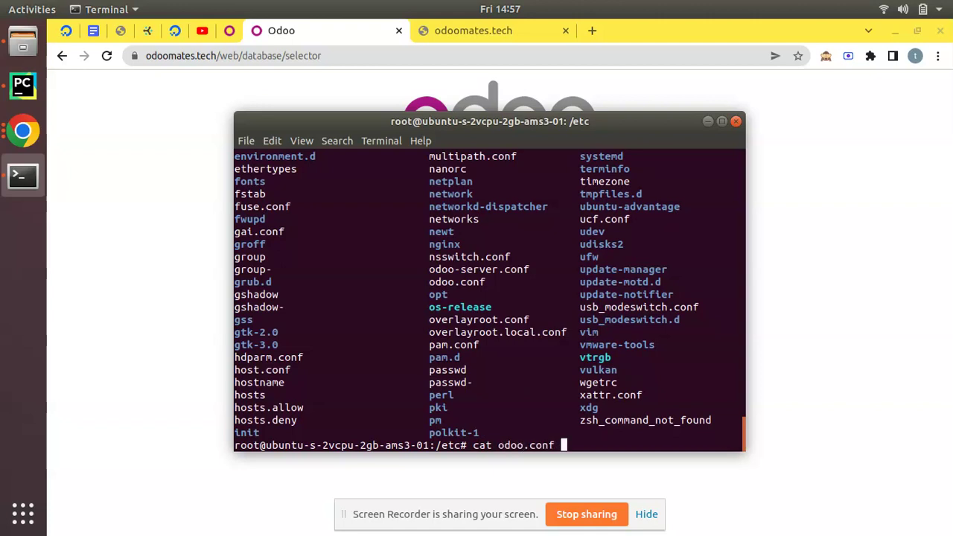
key("Return")
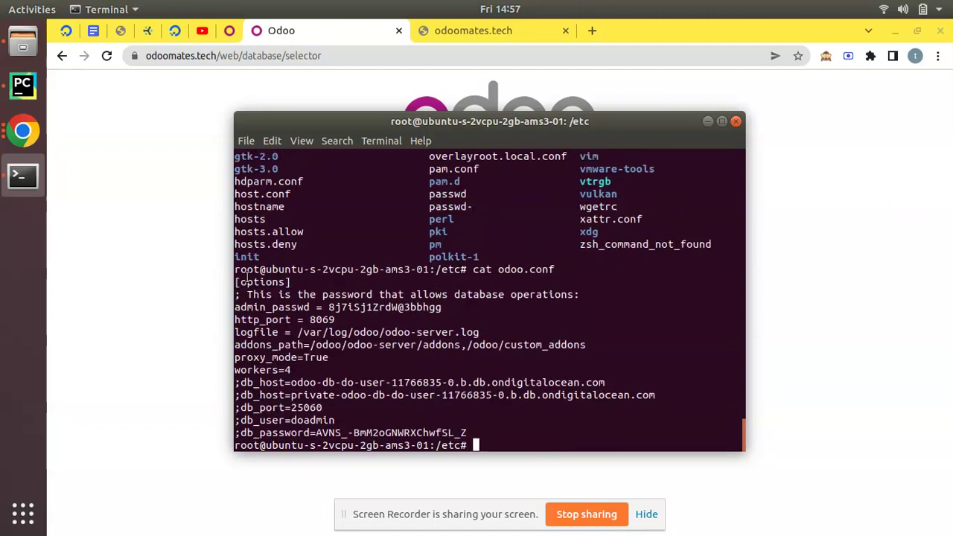
left_click_drag(238, 281, 504, 431)
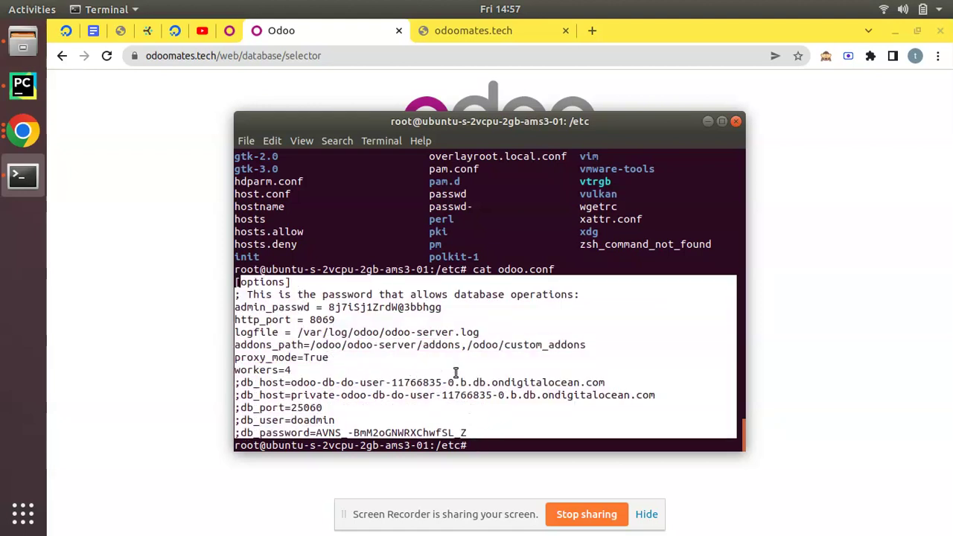
left_click(454, 373)
Clear the terminal screen and list /etc again
type("clear")
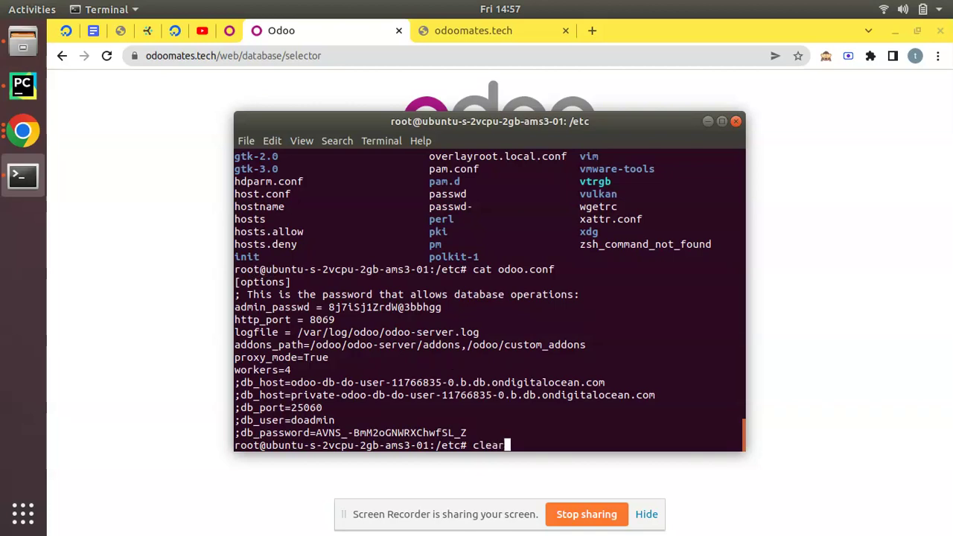
key("Return")
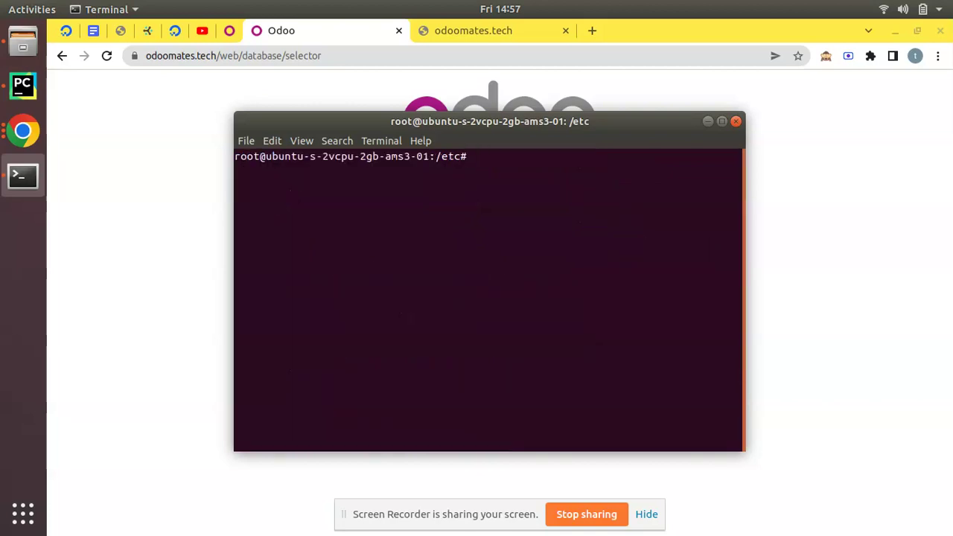
type("ls")
key("Return")
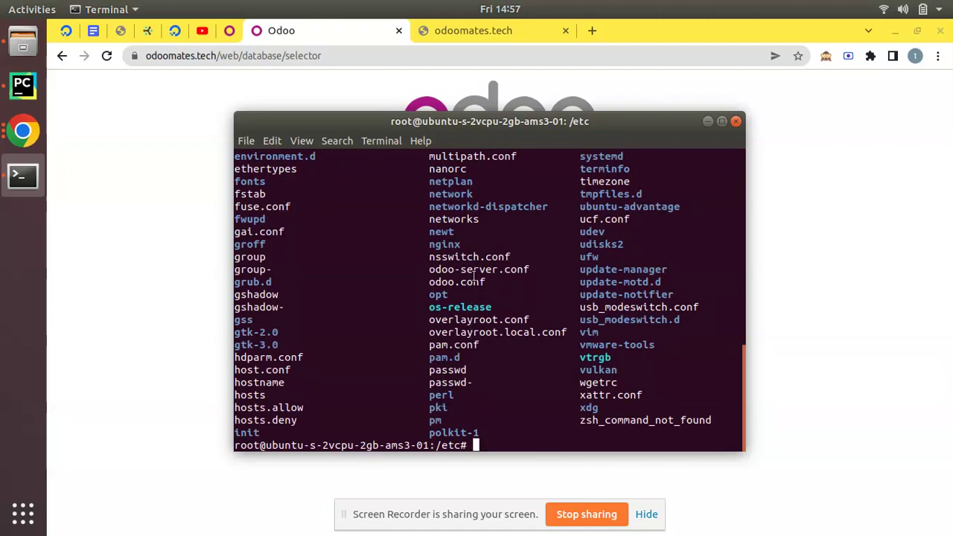
Open odoo.conf in nano as root and delete the commented db_ lines
type("sudo nano odo")
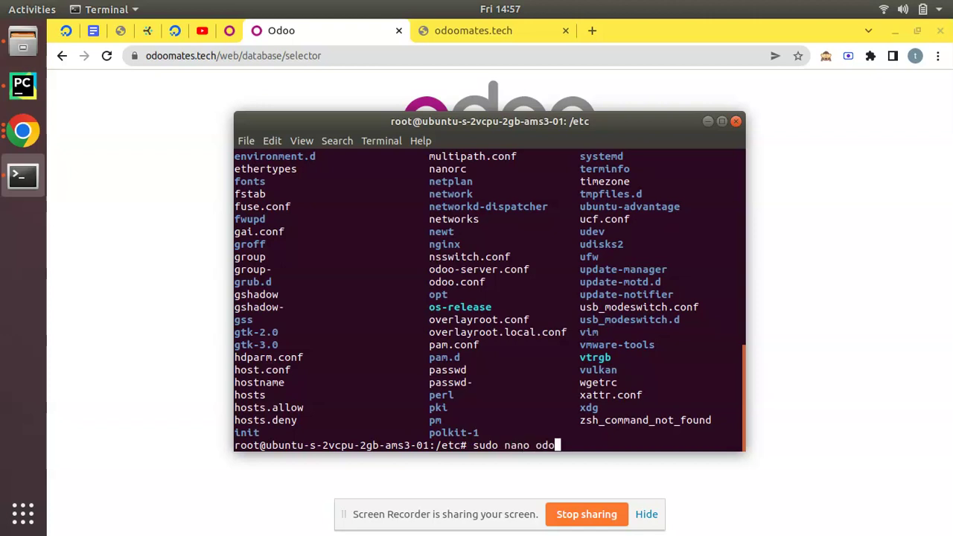
type("o.conf")
key("Return")
key("Down")
key("Down")
key("Down")
key("Down")
key("Down")
key("Down")
key("Down")
key("Down")
key("Down")
key("Down")
key("Down")
key("Down")
key("Down")
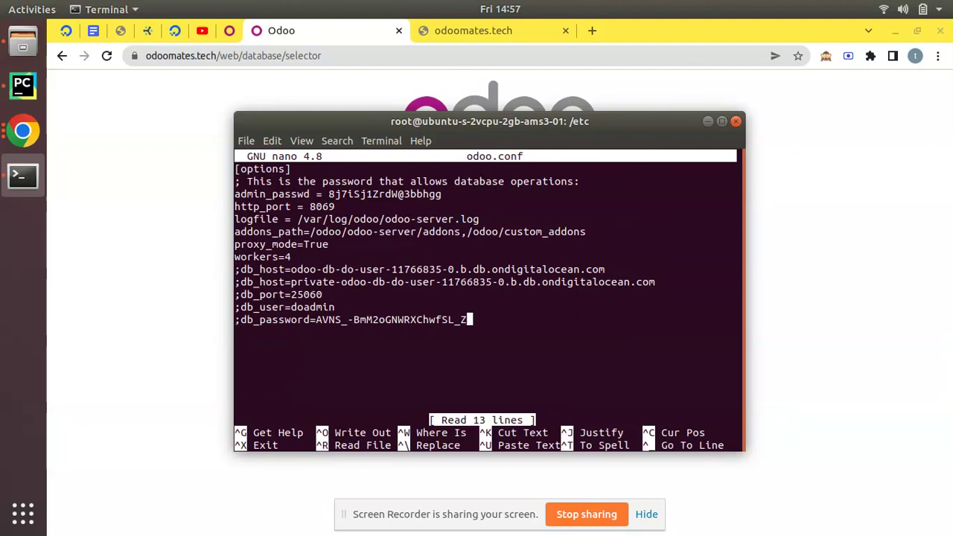
key("BackSpace")
key("BackSpace")
key("BackSpace")
key("BackSpace")
key("BackSpace")
key("BackSpace")
key("BackSpace")
key("BackSpace")
key("BackSpace")
key("BackSpace")
key("BackSpace")
key("BackSpace")
key("BackSpace")
key("BackSpace")
key("BackSpace")
key("BackSpace")
key("BackSpace")
key("BackSpace")
key("BackSpace")
key("BackSpace")
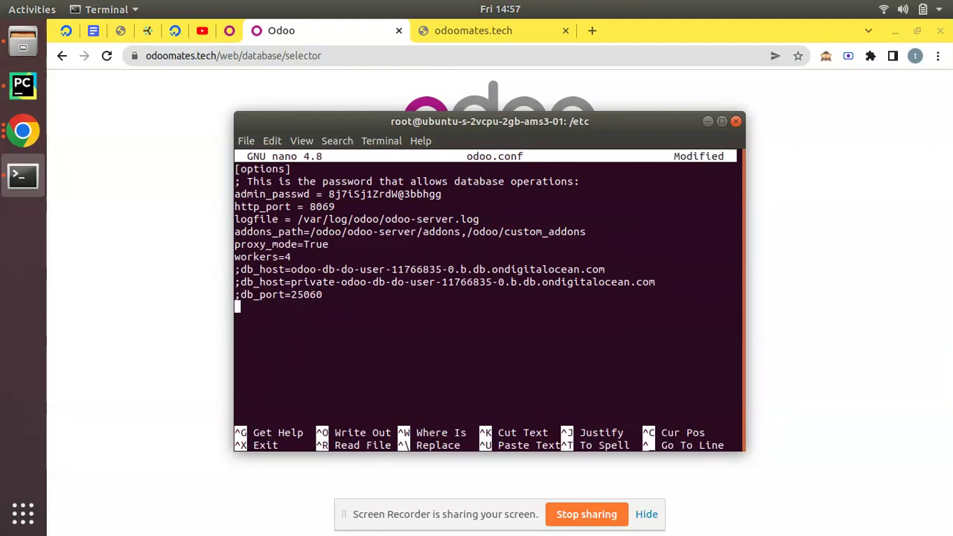
key("BackSpace")
key("BackSpace")
key("BackSpace")
key("BackSpace")
key("BackSpace")
key("BackSpace")
key("BackSpace")
key("BackSpace")
key("BackSpace")
key("BackSpace")
key("BackSpace")
key("BackSpace")
key("BackSpace")
key("BackSpace")
key("BackSpace")
key("BackSpace")
key("BackSpace")
key("BackSpace")
key("BackSpace")
key("BackSpace")
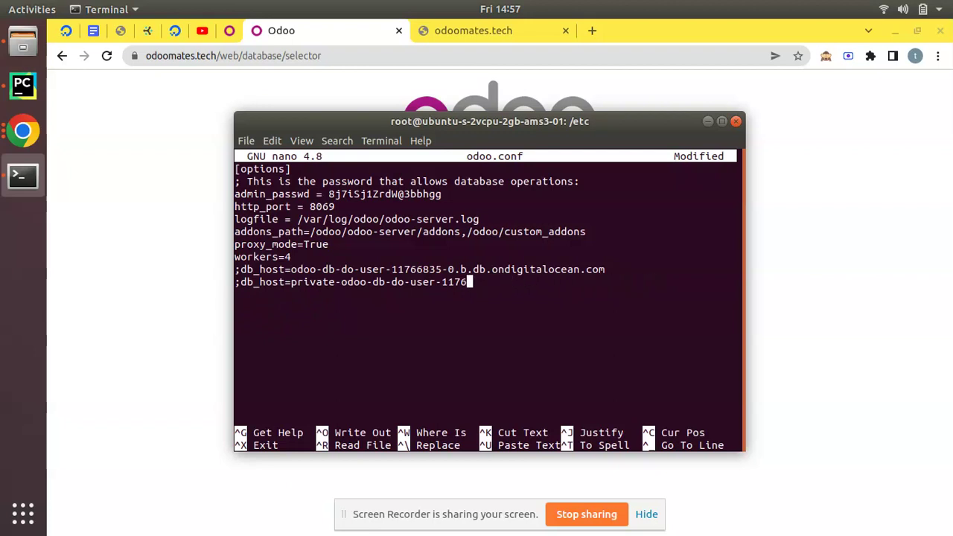
key("BackSpace")
key("BackSpace")
key("BackSpace")
key("BackSpace")
key("BackSpace")
key("BackSpace")
key("BackSpace")
key("BackSpace")
key("BackSpace")
key("BackSpace")
key("BackSpace")
key("BackSpace")
key("BackSpace")
key("BackSpace")
key("BackSpace")
key("BackSpace")
key("BackSpace")
key("BackSpace")
key("BackSpace")
key("BackSpace")
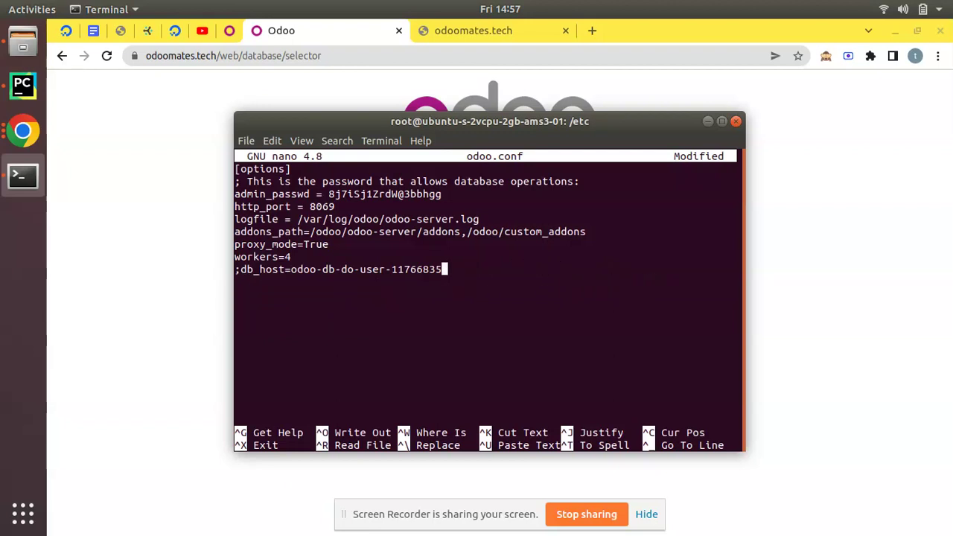
key("BackSpace")
key("BackSpace")
key("BackSpace")
key("BackSpace")
key("BackSpace")
key("BackSpace")
key("BackSpace")
key("BackSpace")
key("BackSpace")
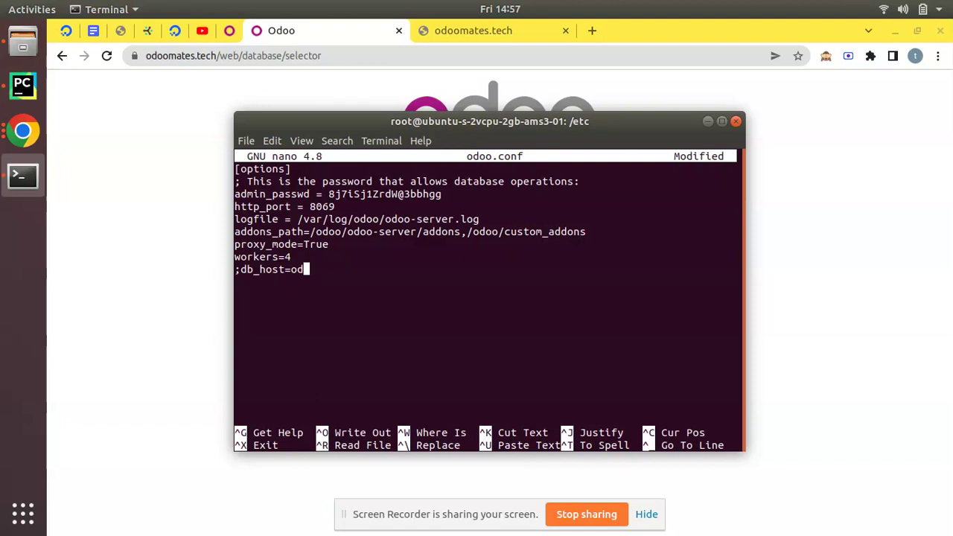
key("BackSpace")
key("BackSpace")
key("BackSpace")
key("BackSpace")
key("BackSpace")
key("BackSpace")
key("BackSpace")
key("BackSpace")
key("BackSpace")
Change the http_port value from 8069 to 8079
key("Up")
key("Up")
key("Up")
key("Up")
key("Up")
key("Up")
key("Down")
key("Right")
key("Right")
key("Right")
key("Right")
key("Right")
key("Right")
key("Right")
key("Right")
key("Right")
key("Right")
key("Right")
key("Right")
key("Right")
key("Right")
key("Right")
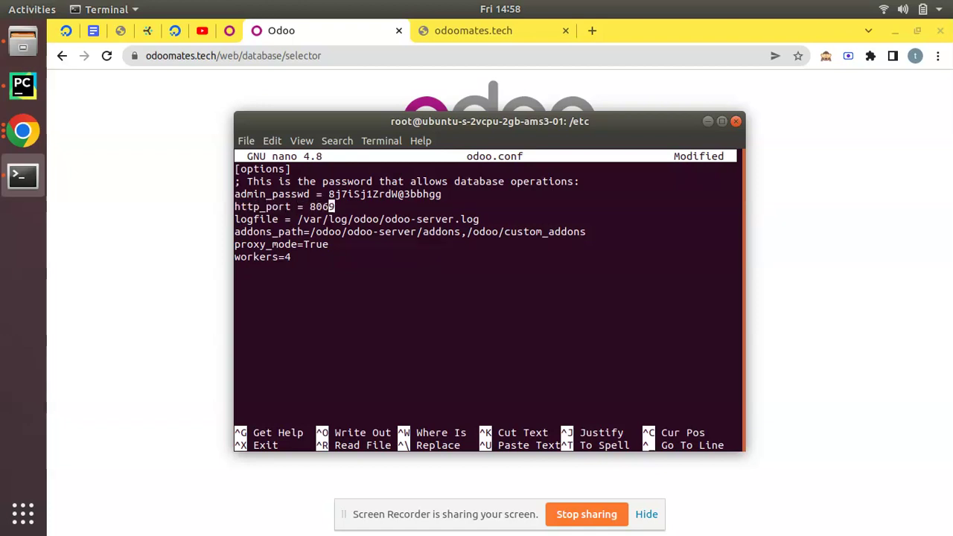
key("Right")
key("BackSpace")
key("BackSpace")
type("70")
key("BackSpace")
key("BackSpace")
type("79")
Save odoo.conf under the same name and exit nano
key("ctrl+x")
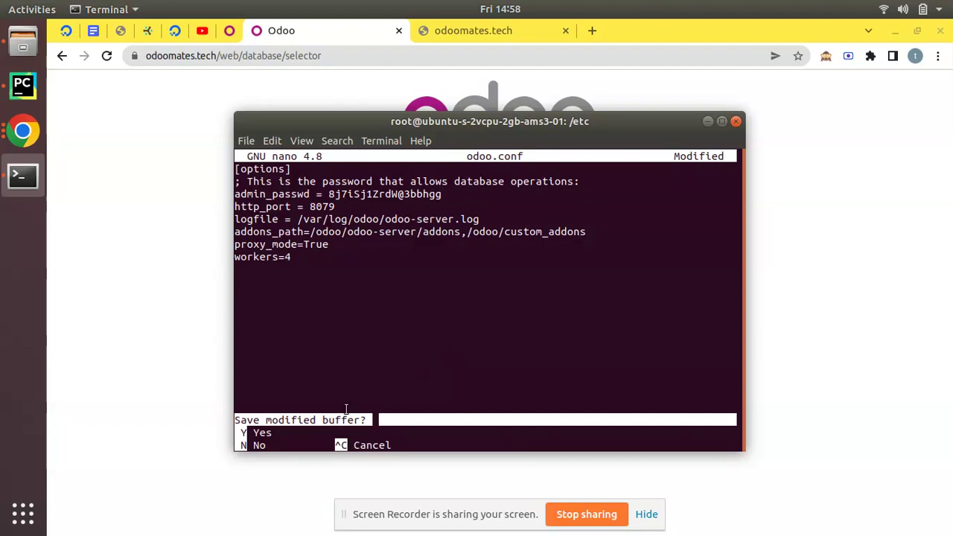
key("y")
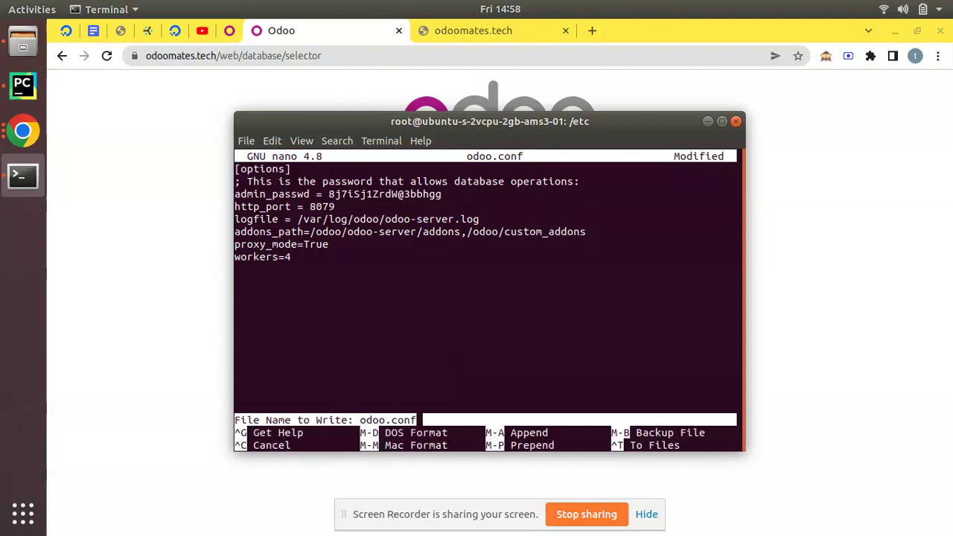
key("Return")
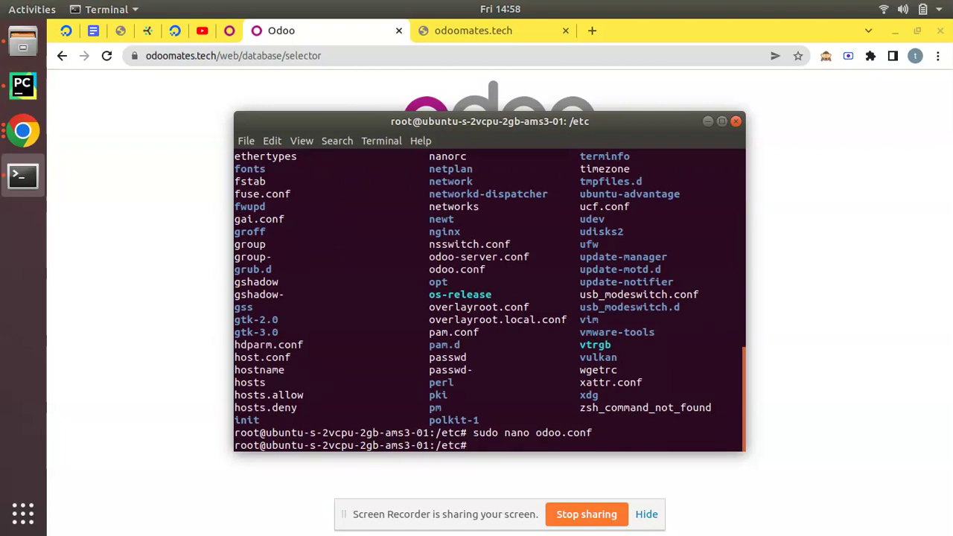
Print odoo.conf to confirm http_port = 8079, then list /etc in long format with ls -laa
type("cat odoo.conf")
key("Return")
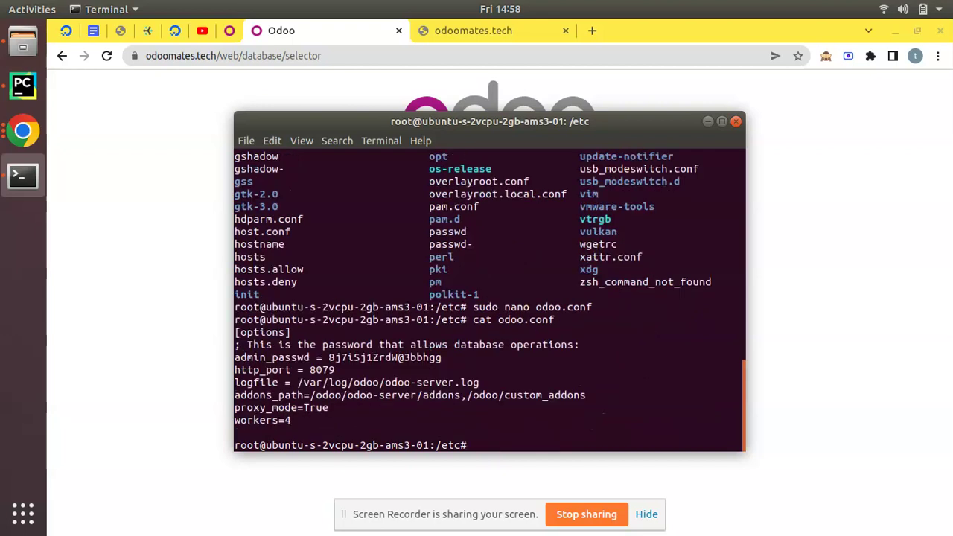
triple_click(300, 370)
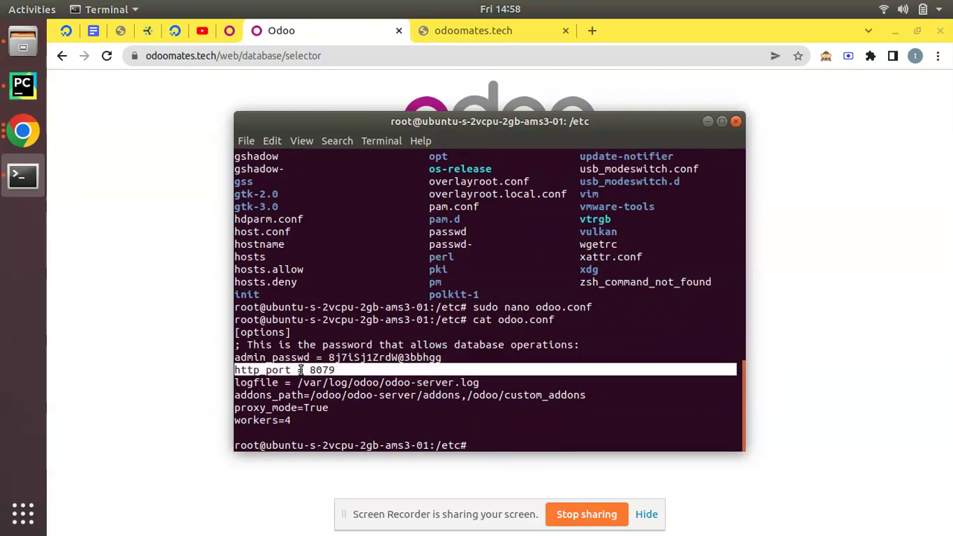
left_click(329, 377)
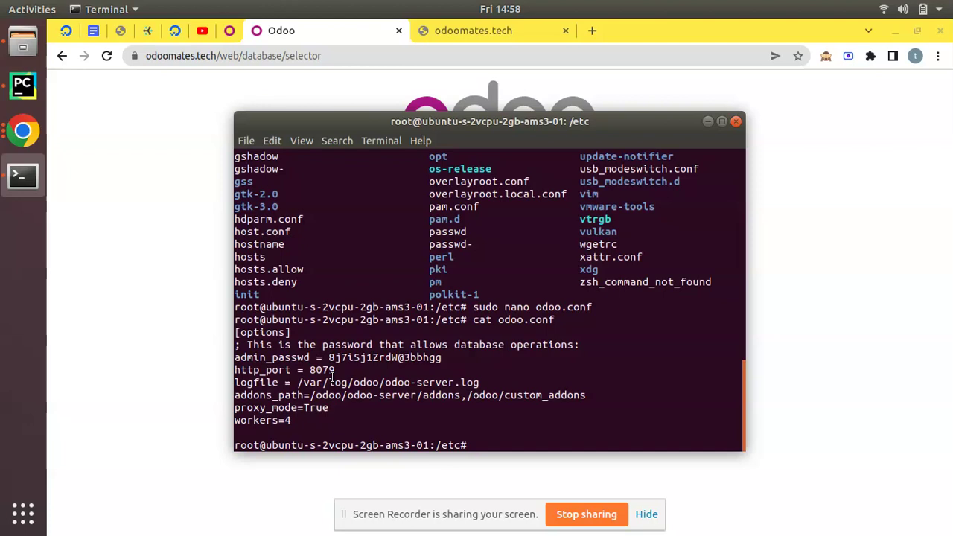
type("ls -laa")
key("Return")
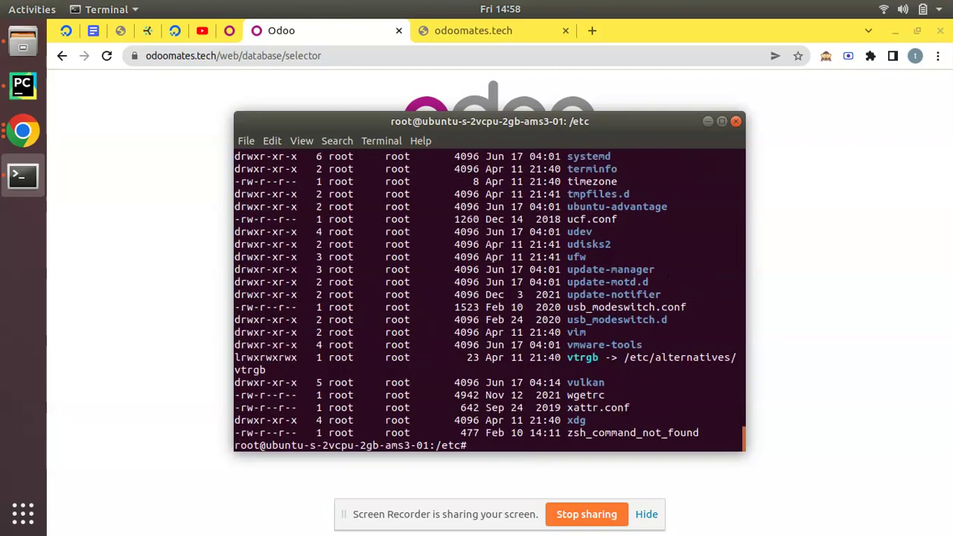
type("ls -la")
In the maximized /etc listing, highlight root-owned odoo.conf and odoo-owned odoo-server.conf
key("Return")
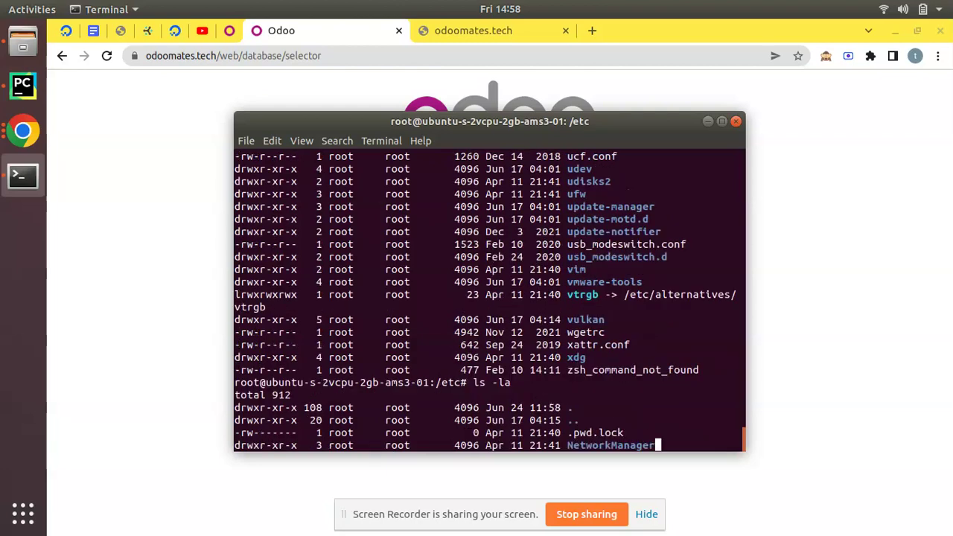
scroll(460, 318, "up", 3)
scroll(461, 319, "up", 15)
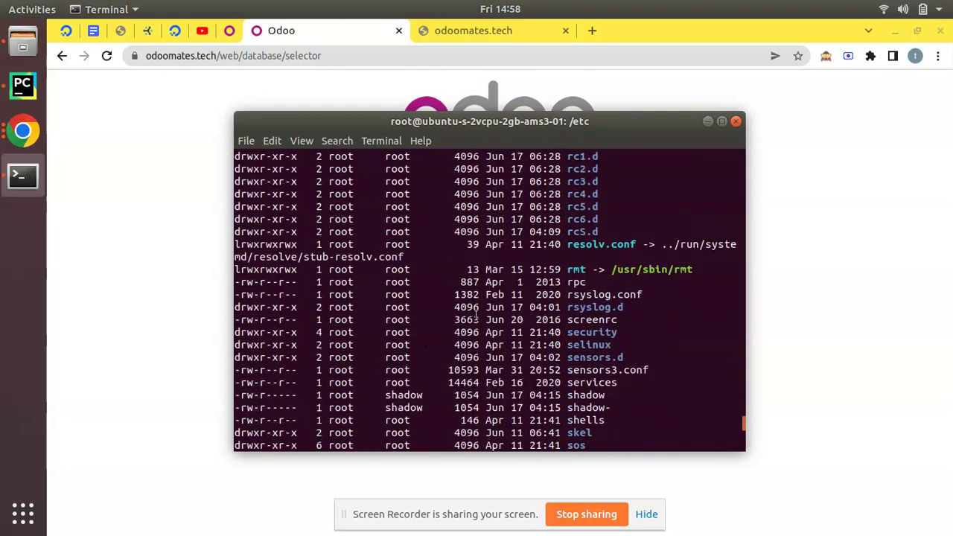
scroll(572, 275, "up", 3)
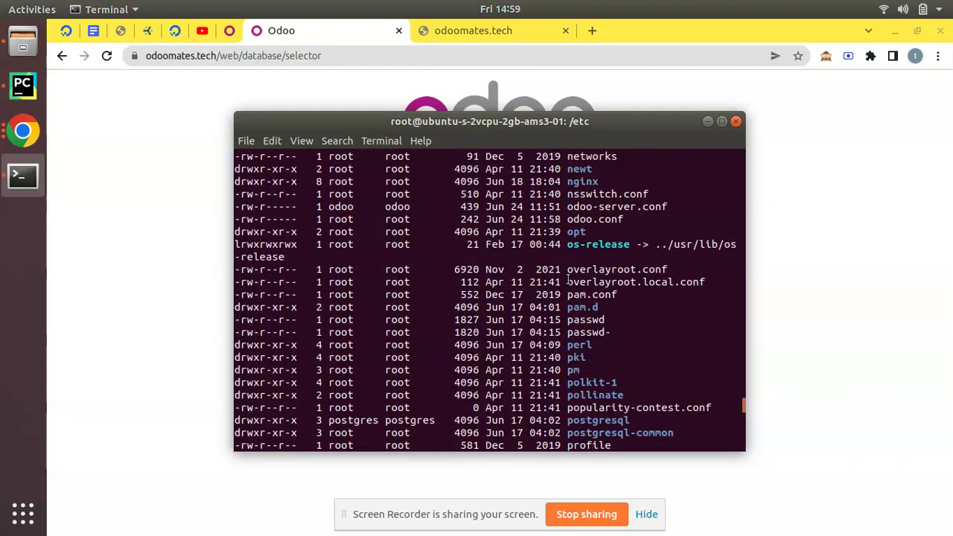
triple_click(578, 218)
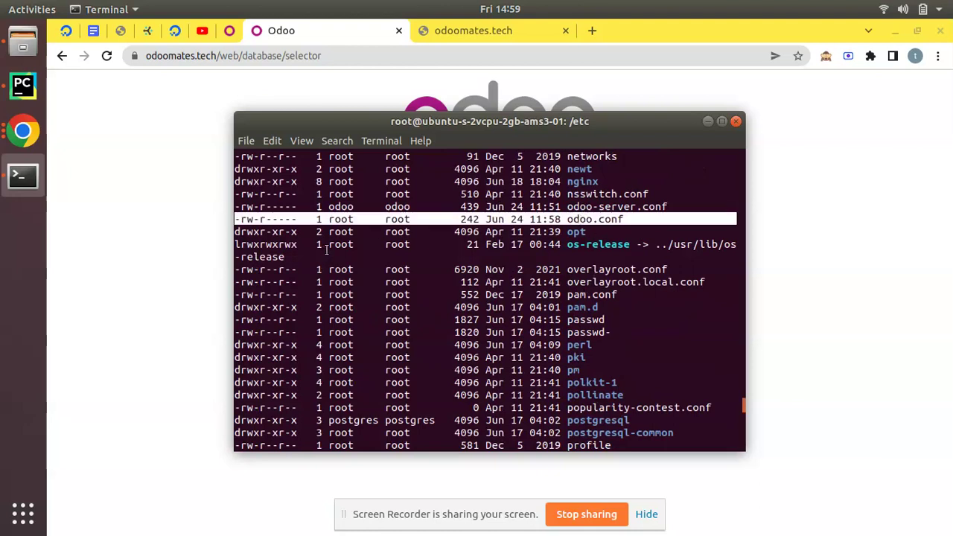
left_click(340, 220)
double_click(341, 220)
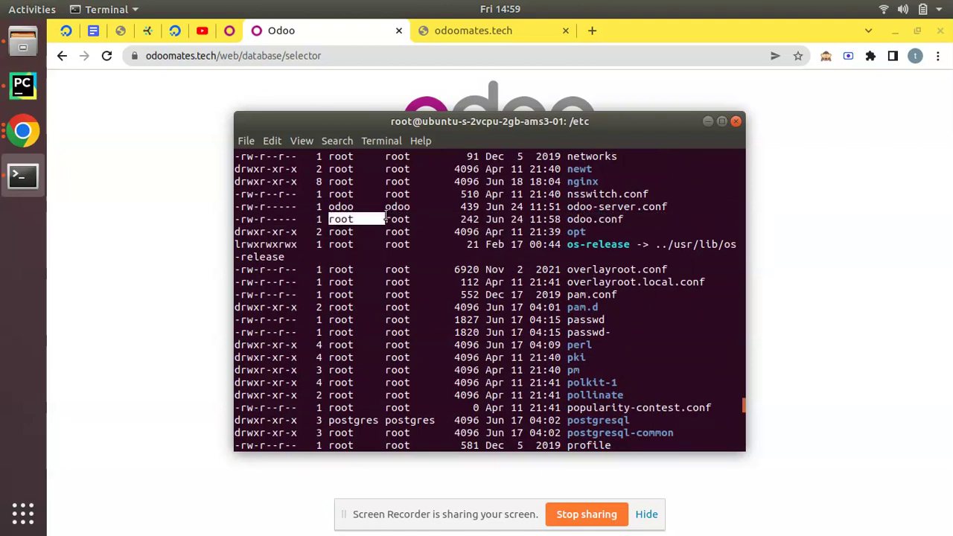
triple_click(343, 206)
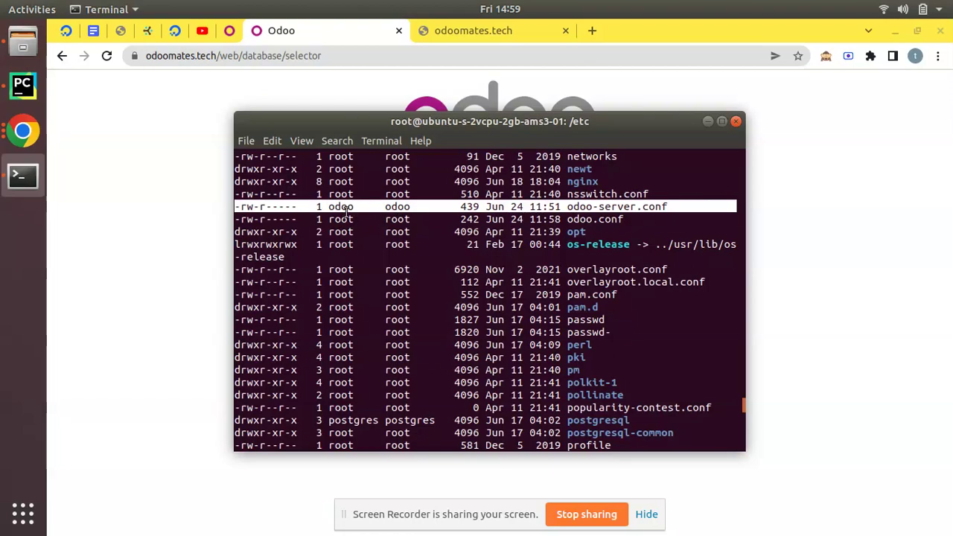
left_click(721, 120)
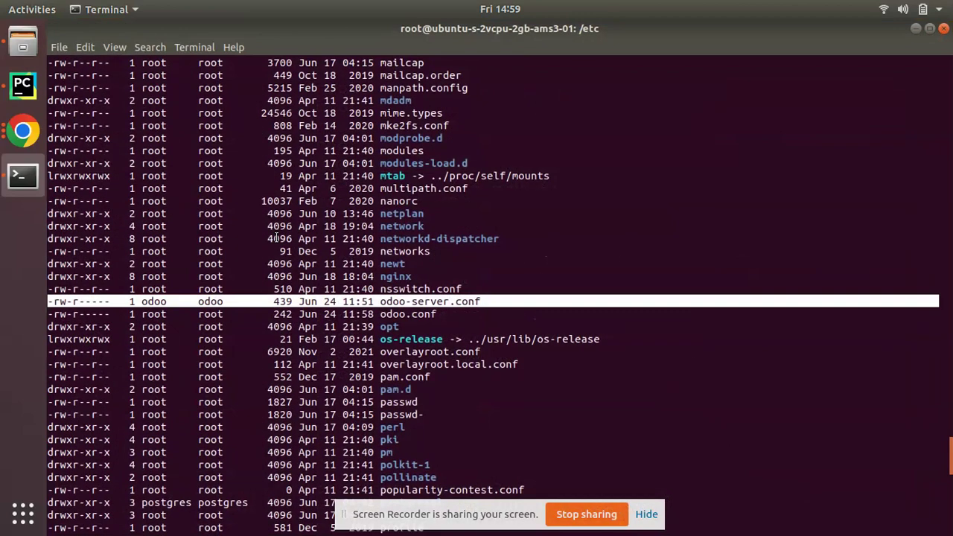
left_click(250, 307)
triple_click(206, 313)
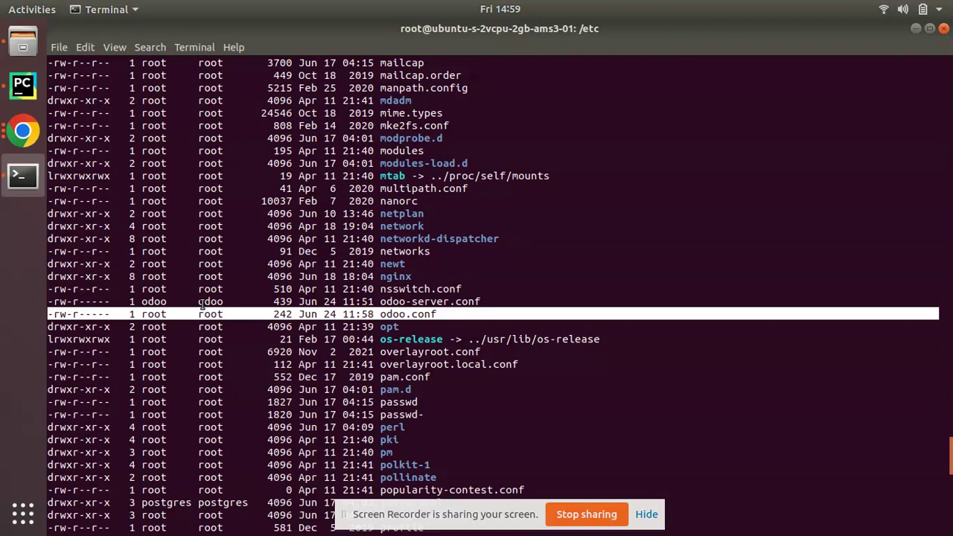
List /etc with ls, then clear the terminal screen
scroll(201, 307, "down", 4)
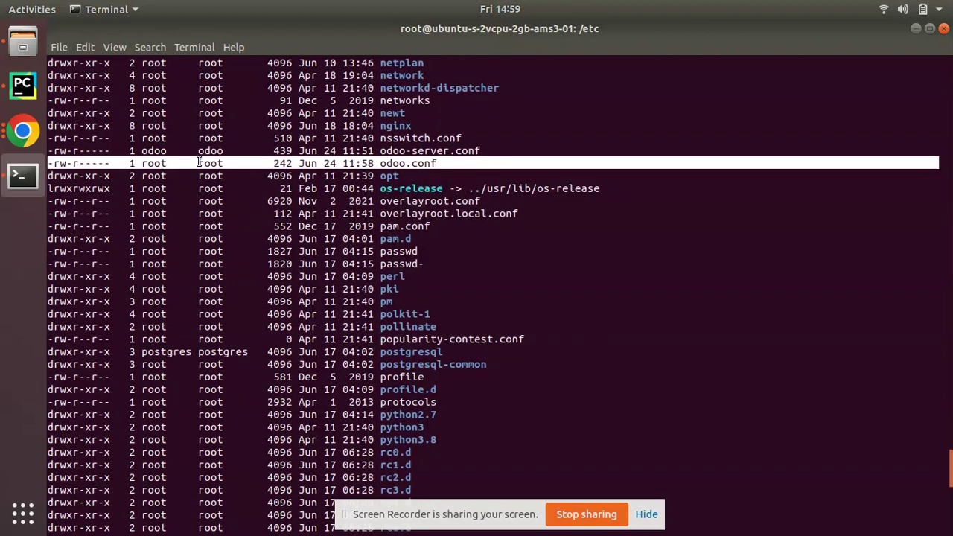
scroll(522, 376, "down", 4)
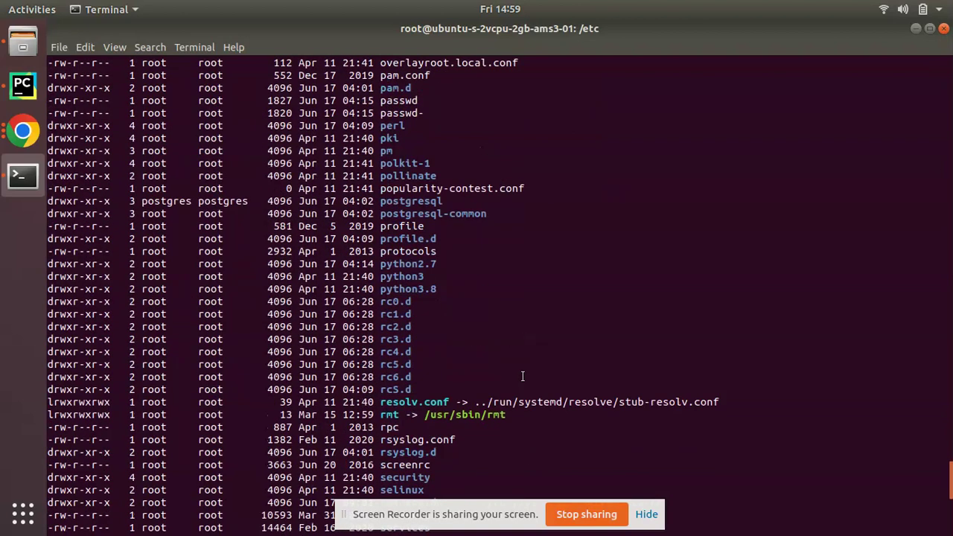
scroll(261, 401, "down", 12)
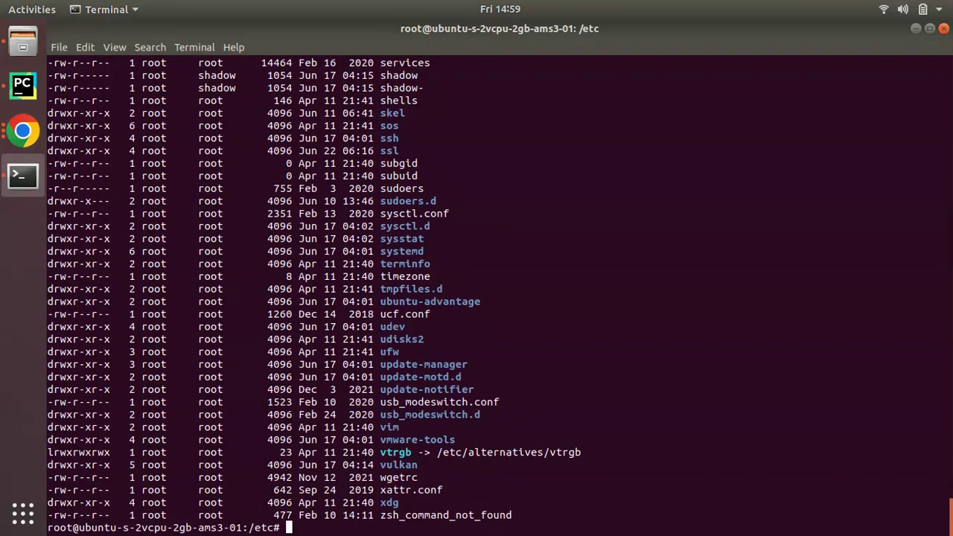
type("ls")
key("Return")
type("cl")
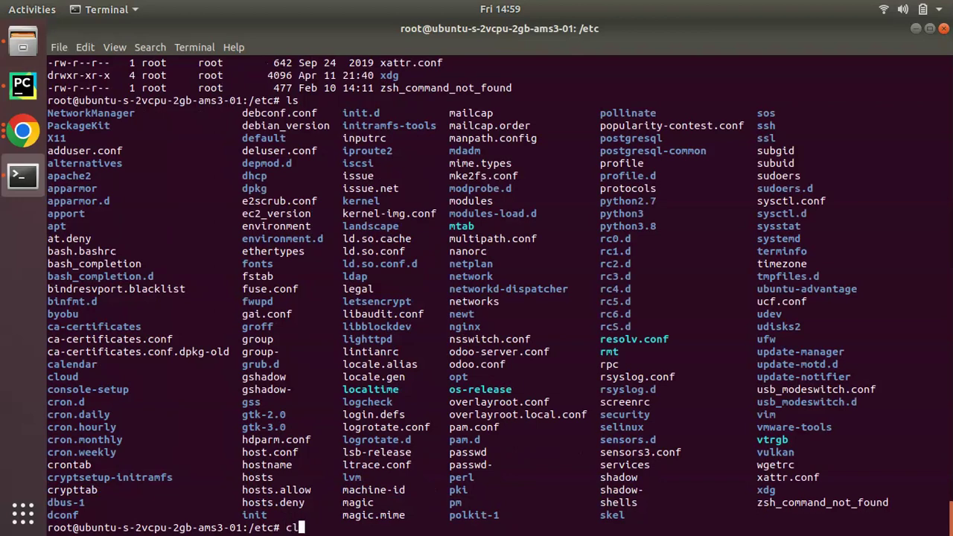
type("ear")
key("Return")
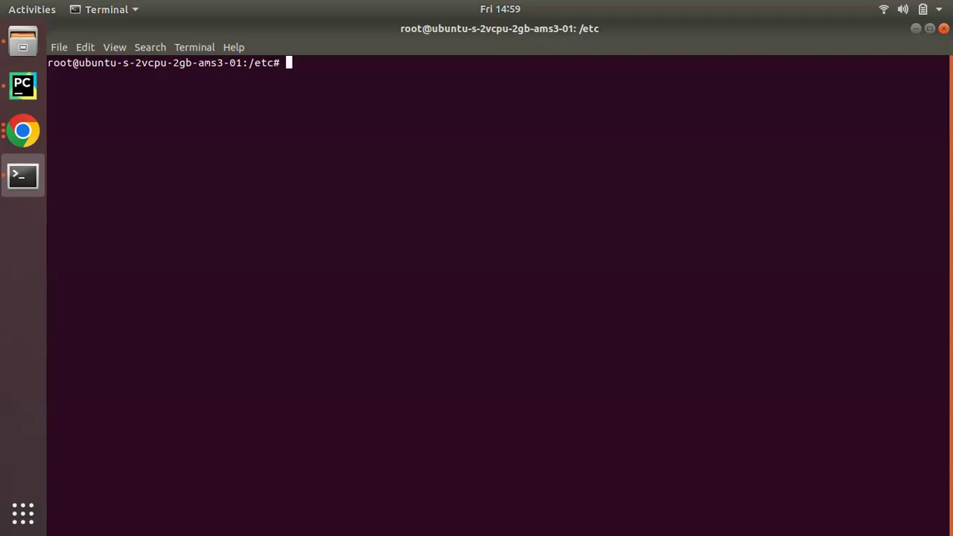
Go to /etc/init.d, list its scripts and highlight odoo-server
type("cd /etc/init.d/")
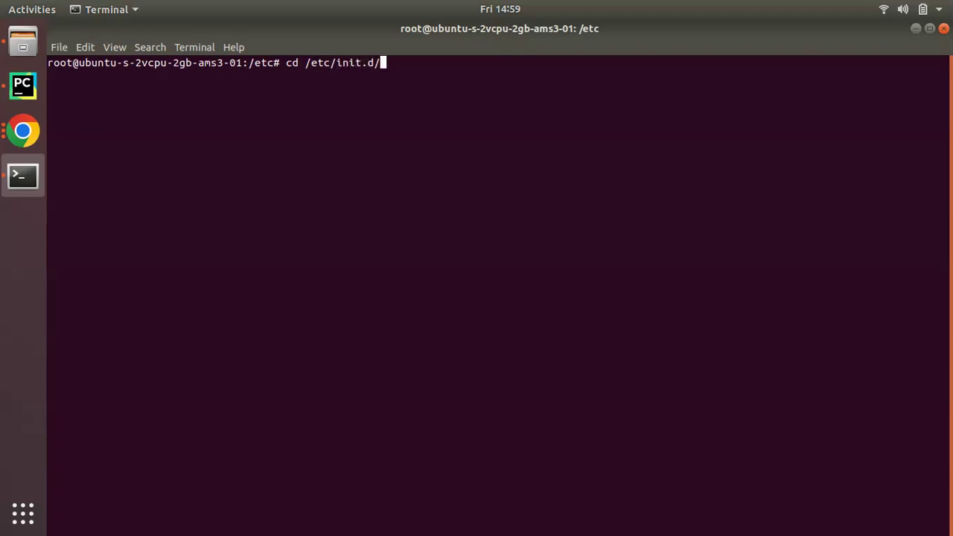
key("Return")
type("ls")
key("Return")
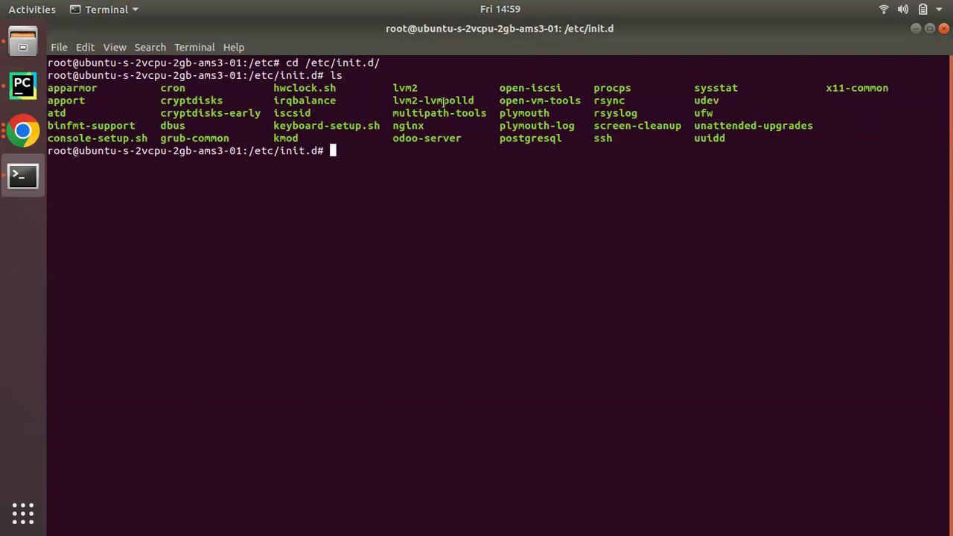
left_click_drag(393, 142, 460, 144)
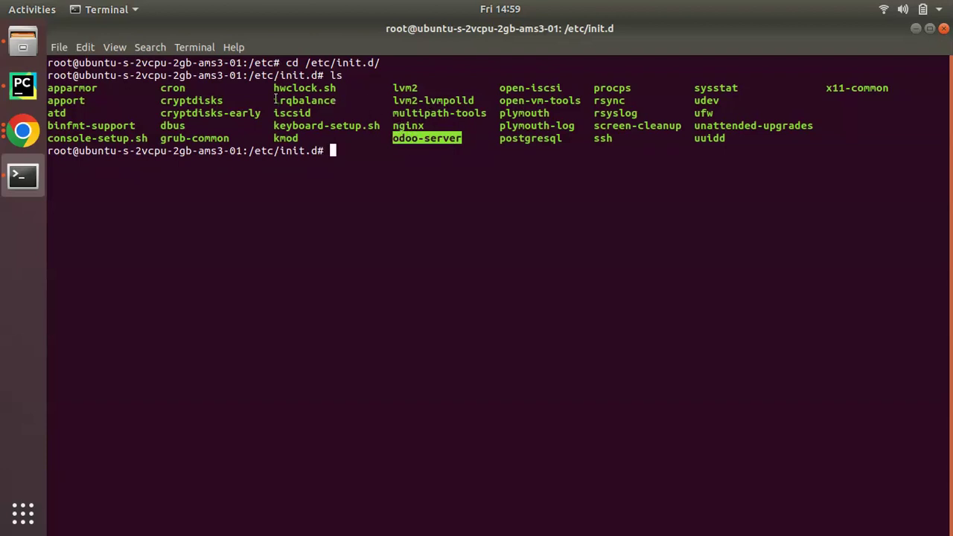
Check the unit files in /etc/systemd/system, then return to /etc/init.d and list it
type("cd /etc/systemd/")
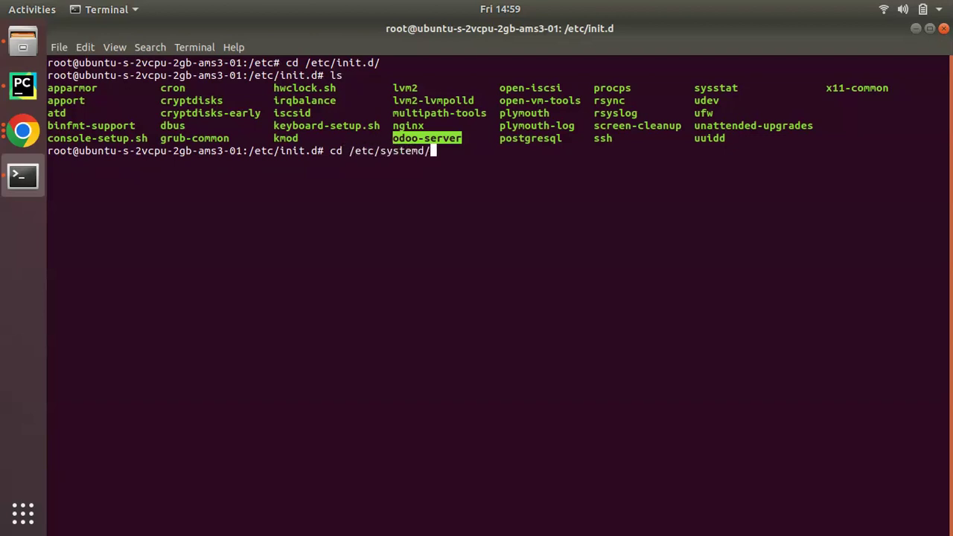
type("system/")
key("Return")
type("ls")
key("Return")
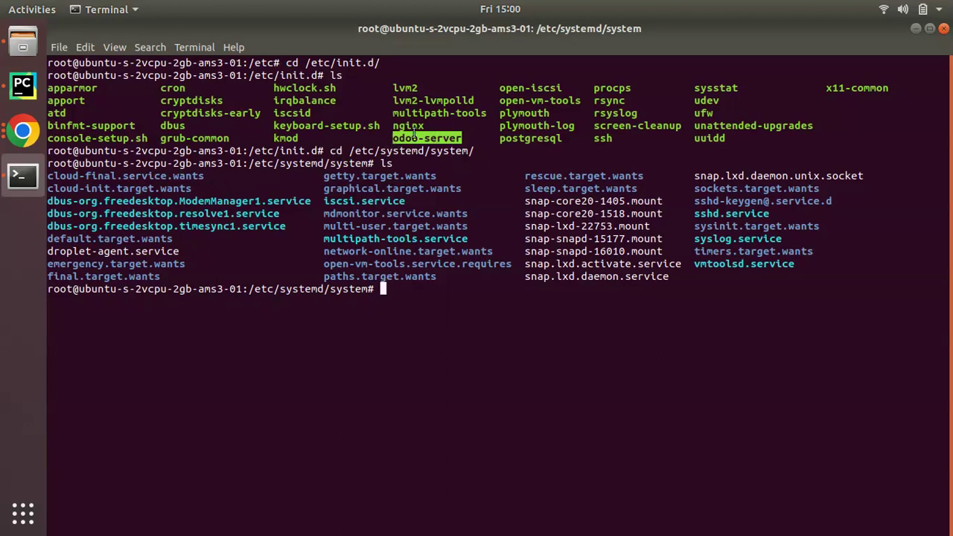
type("cd /etc/init.d/")
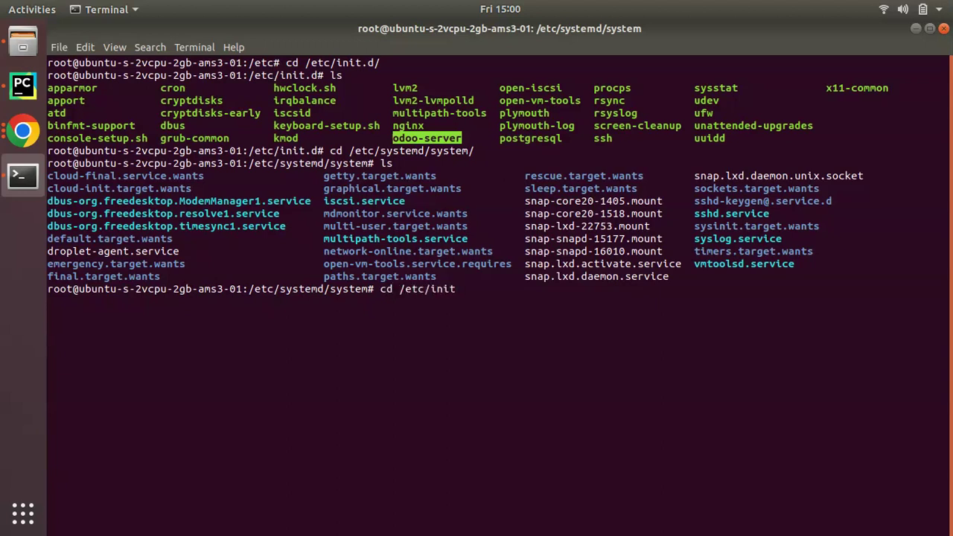
key("Return")
type("ls")
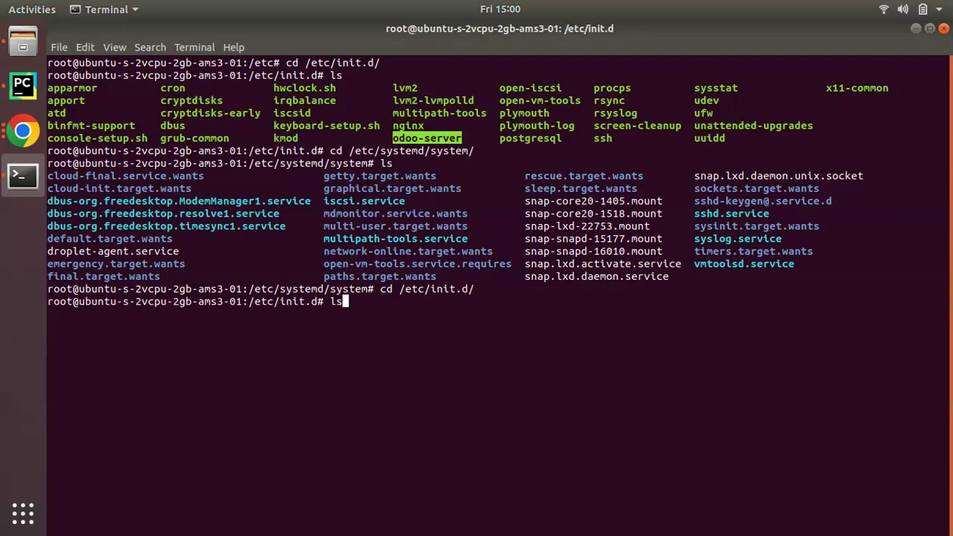
key("Return")
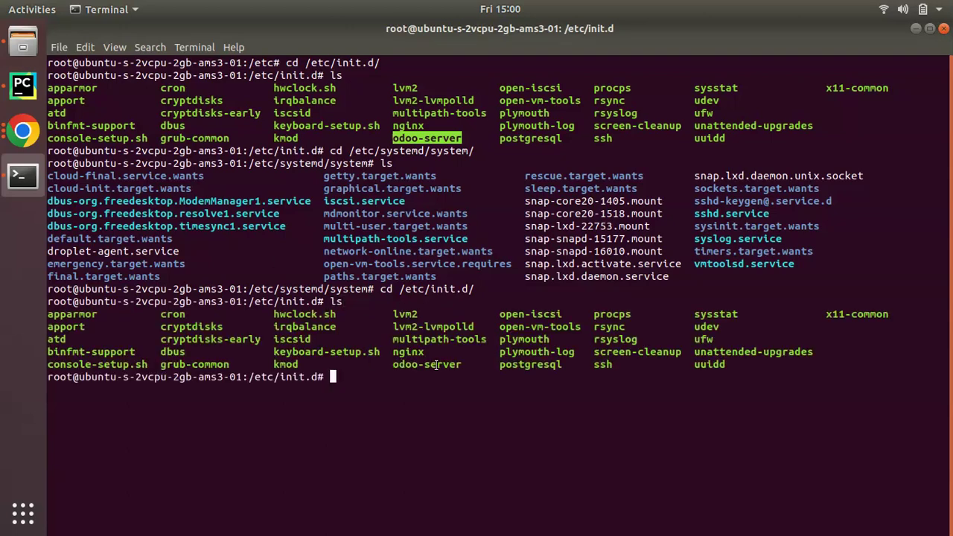
Copy odoo-server to a new script named odoo and confirm it appears in the listing
type("sudo cp odoo")
key("Tab")
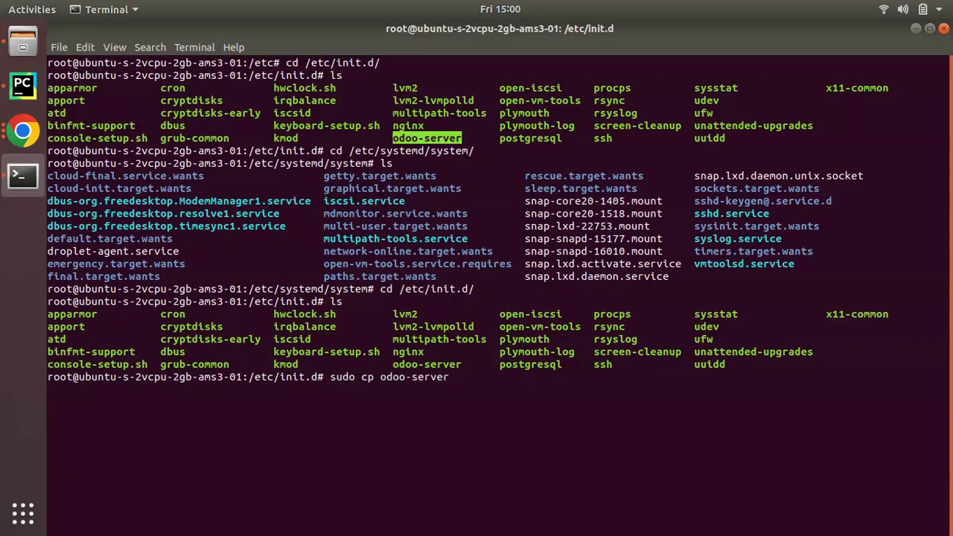
type("odoo")
key("Return")
type("ls")
key("Return")
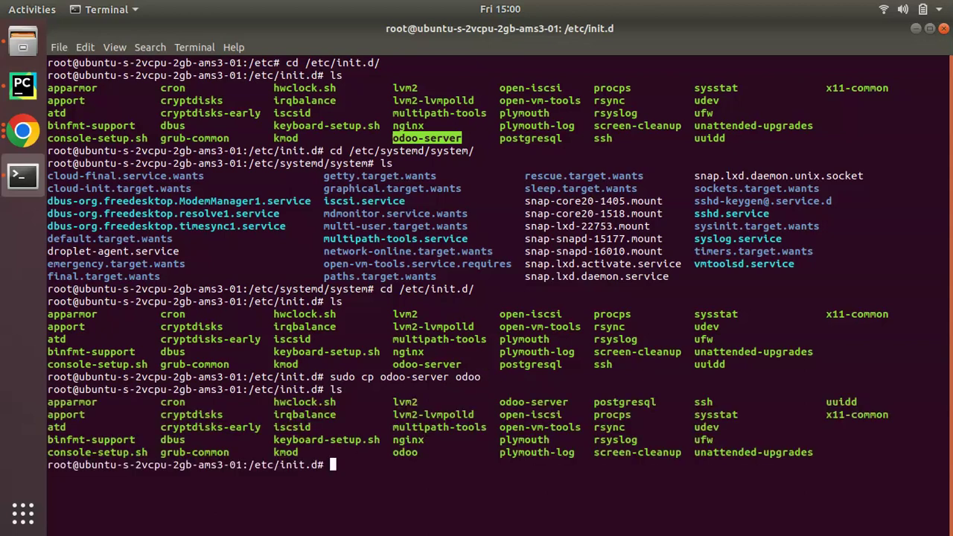
double_click(400, 451)
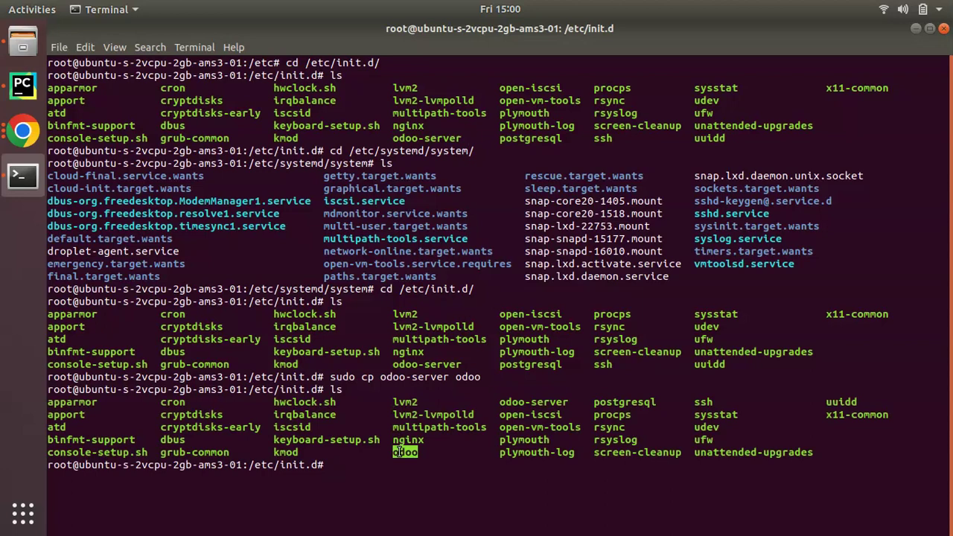
left_click(406, 470)
type("sudo")
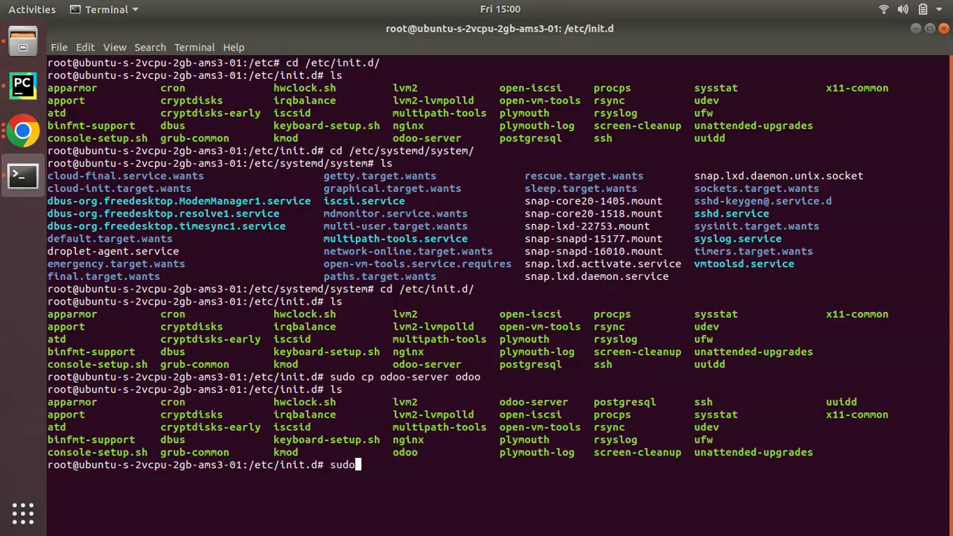
type(" nano odoo")
Change CONFIGFILE in the odoo script from /etc/odoo-server.conf to /etc/odoo.conf
key("Return")
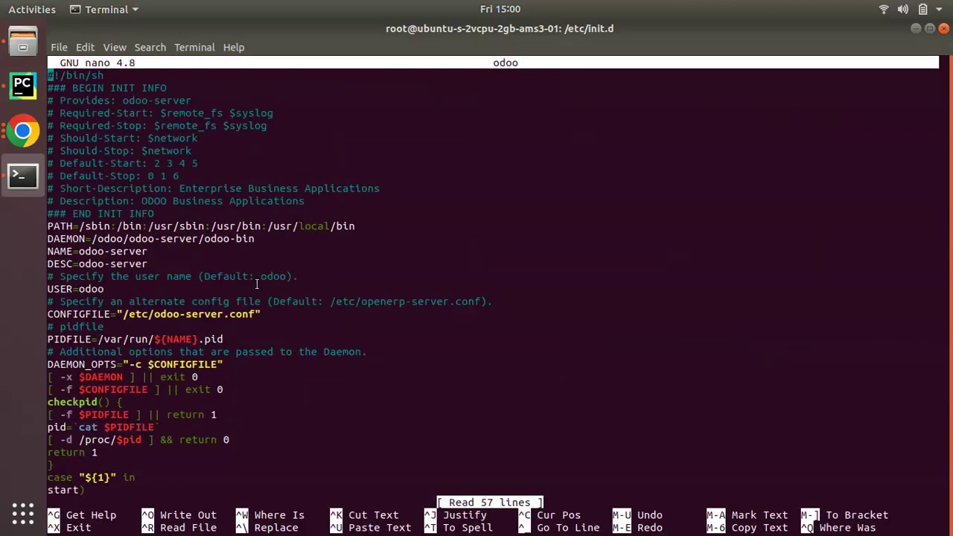
key("Down")
key("Down")
key("Down")
key("Down")
key("Down")
key("Down")
key("Down")
key("Down")
key("Down")
key("Down")
key("Down")
key("Down")
key("Down")
key("Down")
key("Down")
key("Down")
key("Down")
key("Down")
key("Down")
key("Down")
key("Down")
key("Down")
key("Down")
key("Down")
key("Down")
key("Down")
key("Down")
key("Down")
key("Down")
key("Down")
key("Down")
key("Down")
key("Down")
key("Down")
key("Down")
key("Down")
key("Up")
key("Up")
key("Up")
key("Up")
key("Up")
key("Up")
key("Up")
key("Up")
key("Up")
key("Up")
key("Up")
key("Up")
key("Up")
key("Up")
key("Up")
key("Up")
key("Up")
key("Up")
key("Up")
key("Up")
key("Up")
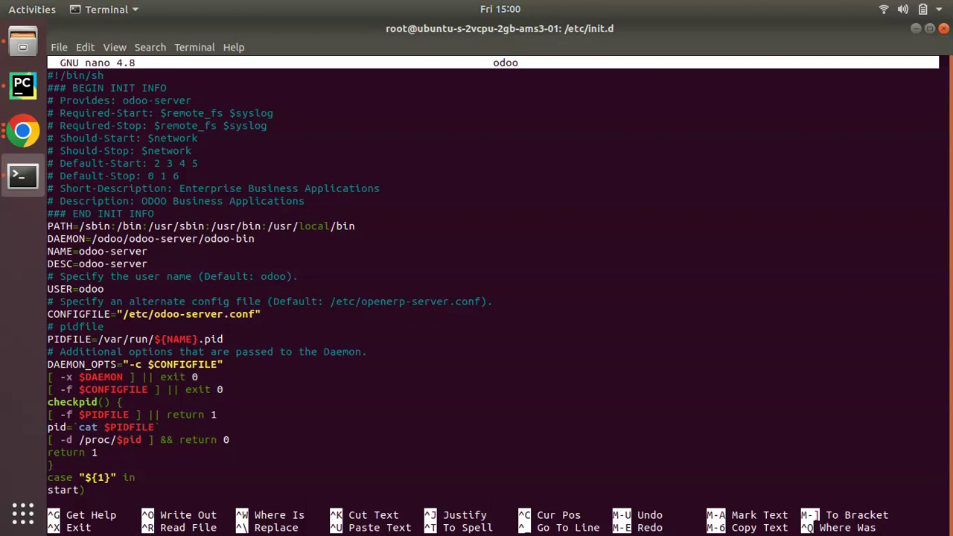
key("Down")
key("Down")
key("Down")
key("Down")
key("Down")
key("Down")
key("Down")
key("Down")
key("Down")
key("Down")
key("Down")
key("Down")
key("Down")
key("Down")
key("Down")
key("Down")
key("Down")
key("Down")
key("Down")
key("Down")
key("Up")
key("Right")
key("Right")
key("Right")
key("Right")
key("Right")
key("Right")
key("Right")
key("Right")
key("Right")
key("Right")
key("Right")
key("Right")
key("Right")
key("Right")
key("Right")
key("Right")
key("Right")
key("Right")
key("Right")
key("Right")
key("Delete")
key("BackSpace")
key("BackSpace")
key("BackSpace")
key("BackSpace")
key("BackSpace")
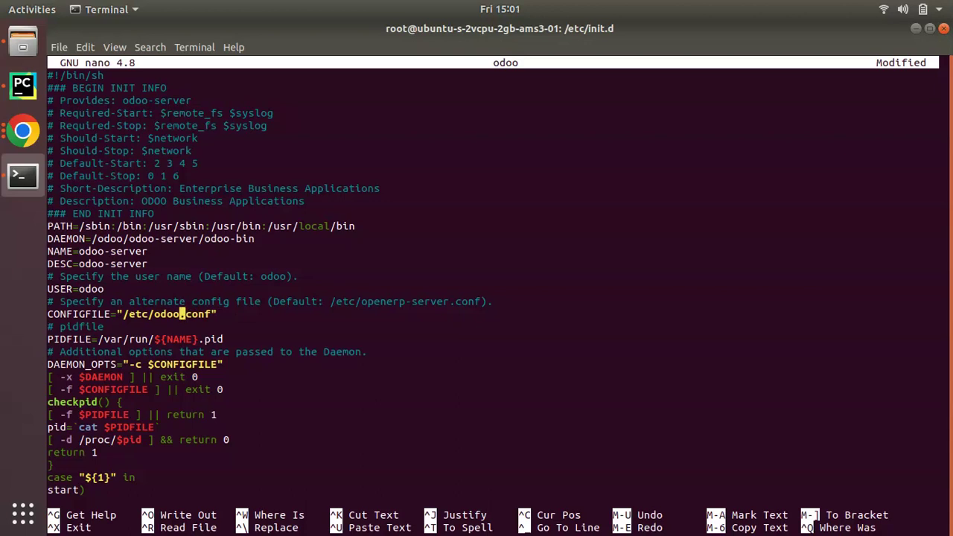
Review the script, highlighting the USER=odoo line and the edited CONFIGFILE line
key("Down")
key("Down")
key("Down")
key("Down")
key("Down")
key("Down")
key("Down")
key("Down")
key("Down")
key("Down")
key("Down")
triple_click(75, 289)
left_click(89, 292)
triple_click(89, 288)
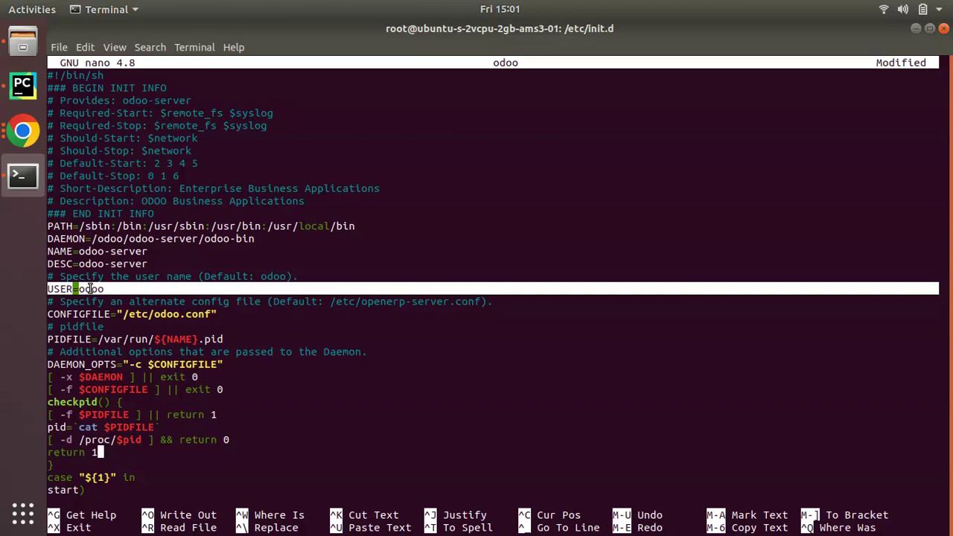
left_click(457, 467)
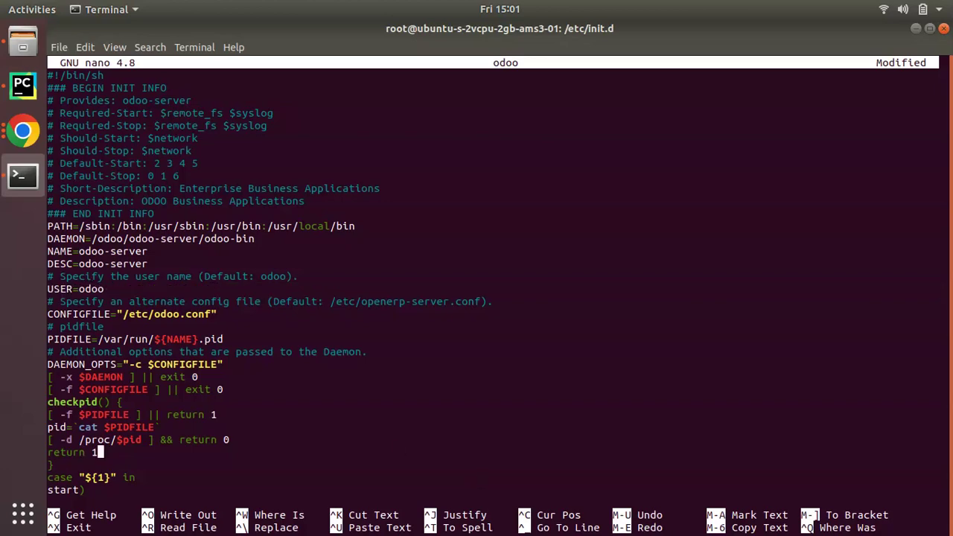
key("Down")
key("Down")
key("Down")
key("Down")
key("Down")
key("Down")
key("Down")
key("Down")
key("Down")
key("Down")
key("Down")
key("Down")
key("Down")
key("Down")
key("Down")
key("Down")
key("Down")
key("Down")
key("Down")
key("Down")
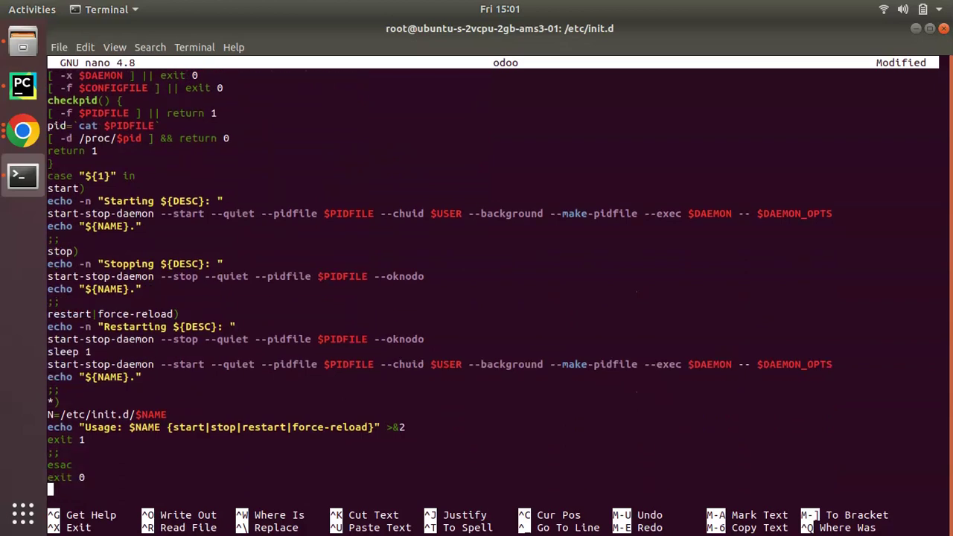
key("Up")
key("Up")
key("Up")
key("Up")
key("Up")
key("Up")
key("Up")
key("Up")
key("Up")
key("Up")
key("Up")
key("Up")
key("Up")
key("Up")
key("Up")
key("Up")
key("Up")
key("Up")
key("Up")
key("Up")
key("Up")
key("Up")
key("Up")
key("Up")
key("Up")
key("Up")
key("Up")
key("Up")
key("Up")
key("Up")
key("Down")
key("Down")
key("Down")
key("Down")
key("Down")
key("Down")
key("Down")
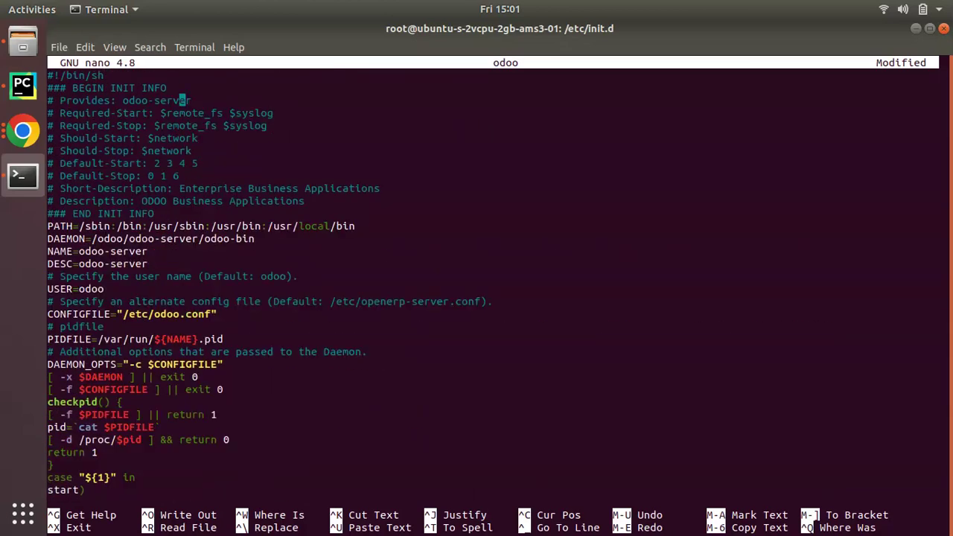
key("Down")
key("Down")
key("Down")
key("Down")
key("Down")
key("Down")
triple_click(197, 313)
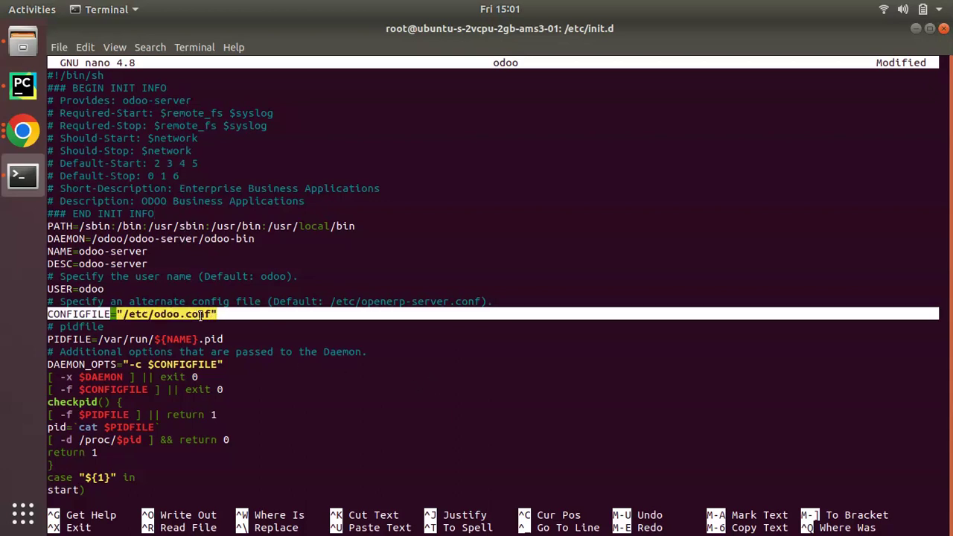
left_click(220, 333)
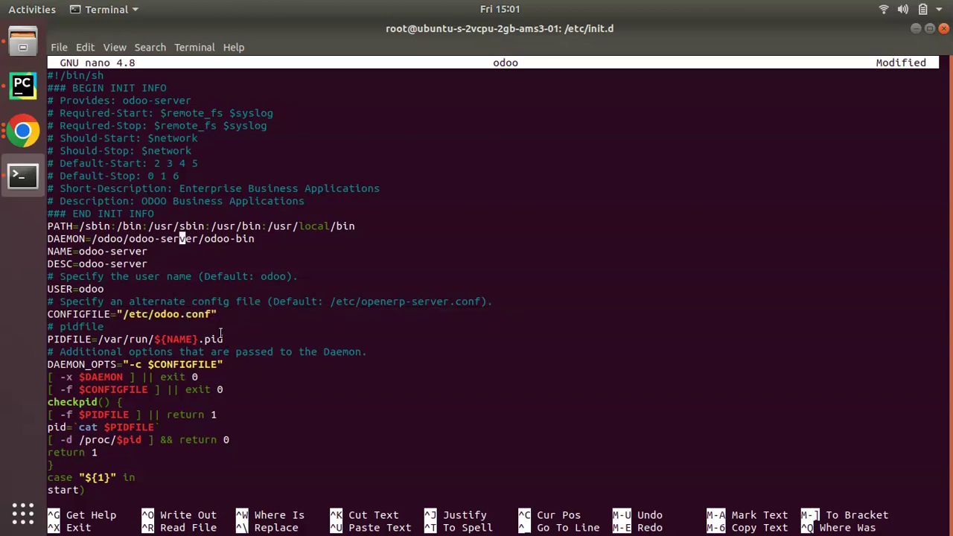
Save the odoo script under its name and exit nano
key("ctrl+x")
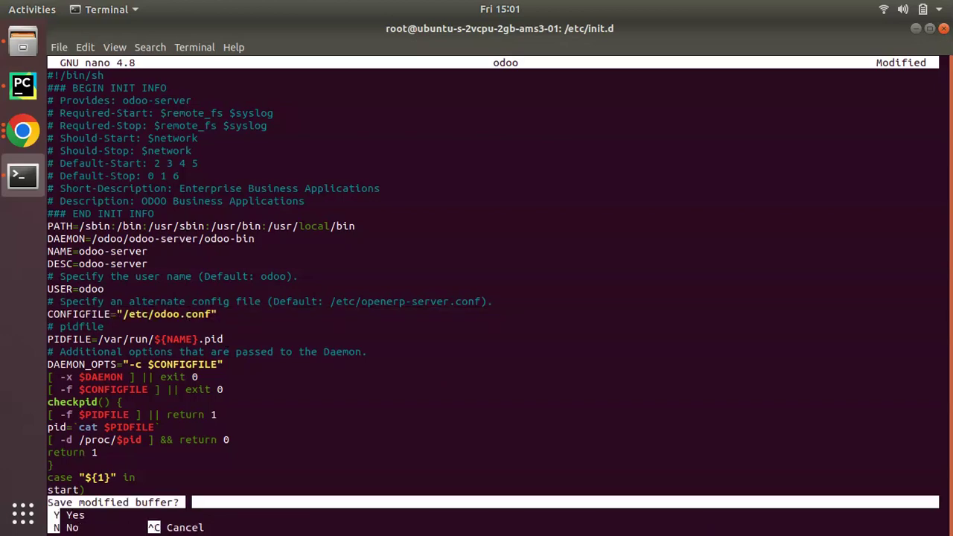
key("y")
key("Return")
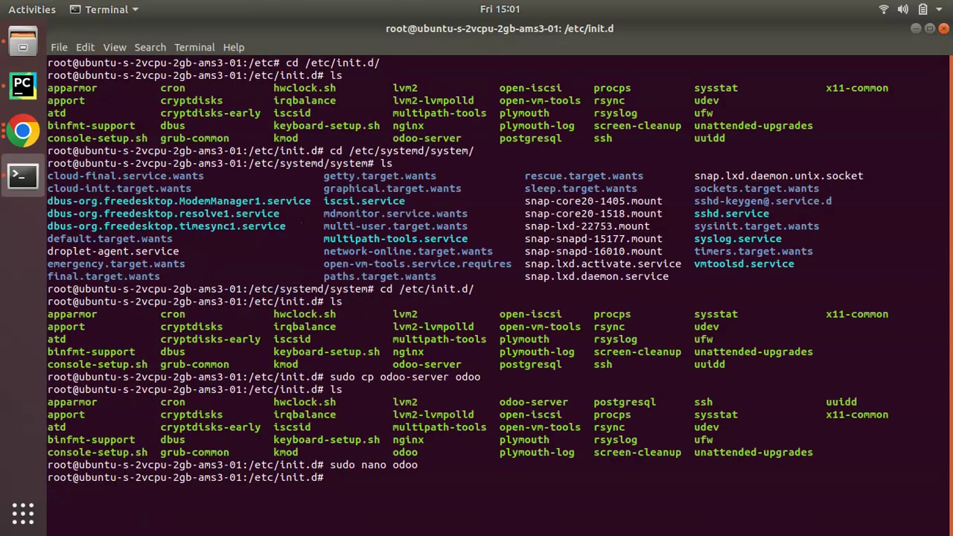
List /etc/init.d in long format and highlight the odoo-server and odoo script details
type("ls -la")
key("Return")
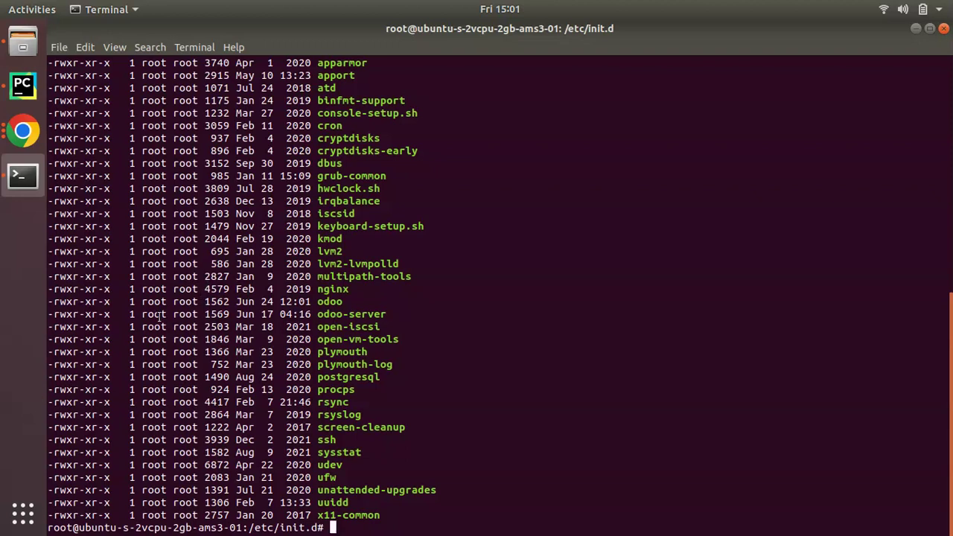
left_click_drag(161, 313, 177, 325)
left_click(184, 321)
triple_click(161, 302)
scroll(945, 337, "up", 5)
scroll(945, 337, "down", 5)
Switch to /etc, list it in long format, and highlight the root-owned odoo.conf entry
type("cd /")
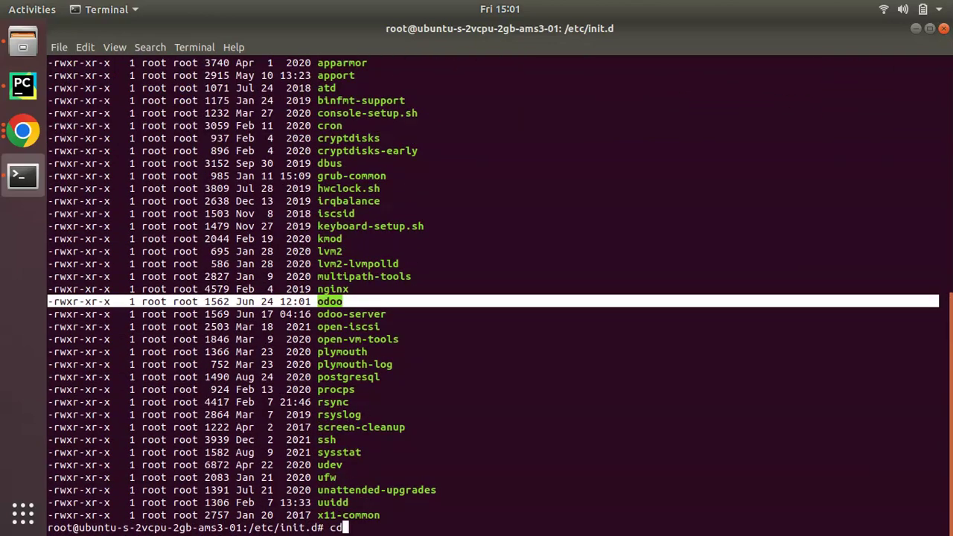
type("etc")
key("Return")
type("ls")
key("Return")
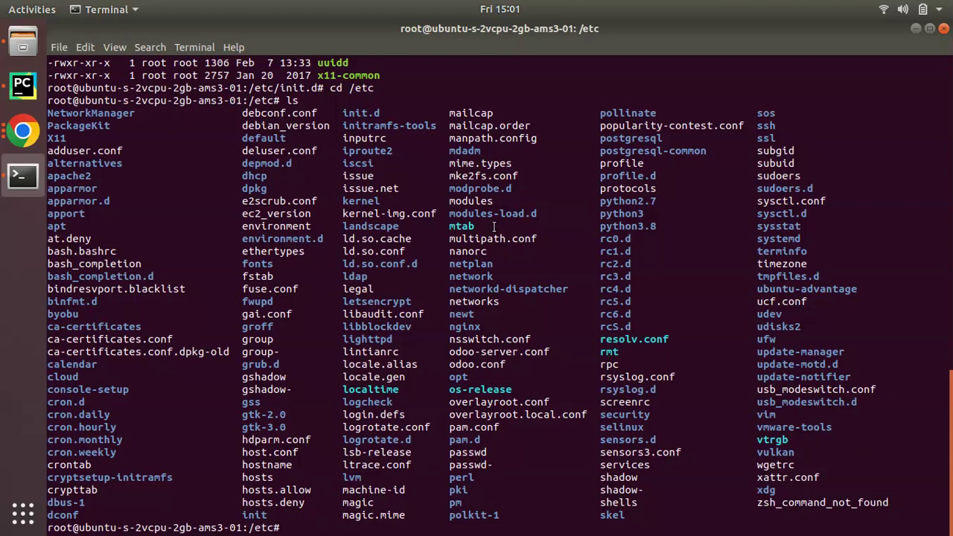
type("ls -la")
key("Return")
scroll(392, 195, "up", 12)
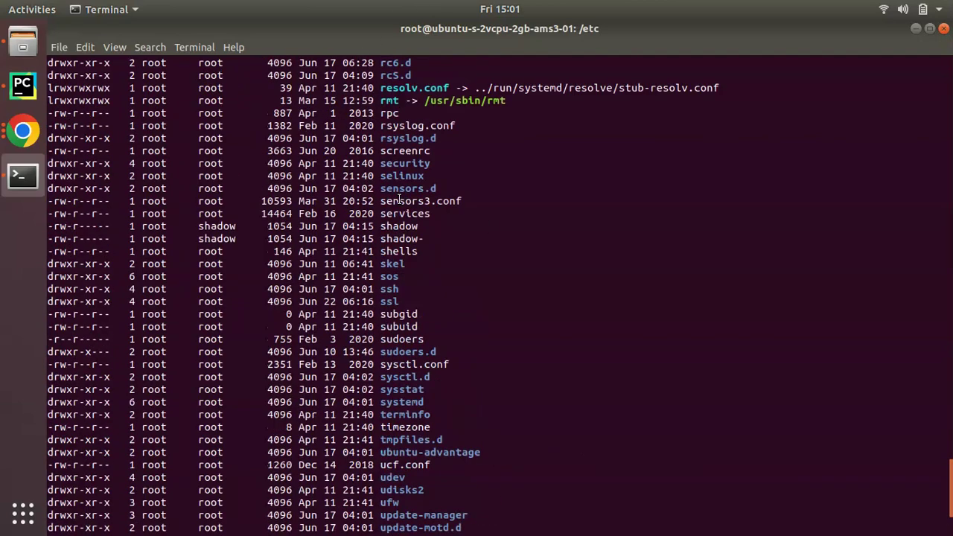
scroll(402, 223, "up", 4)
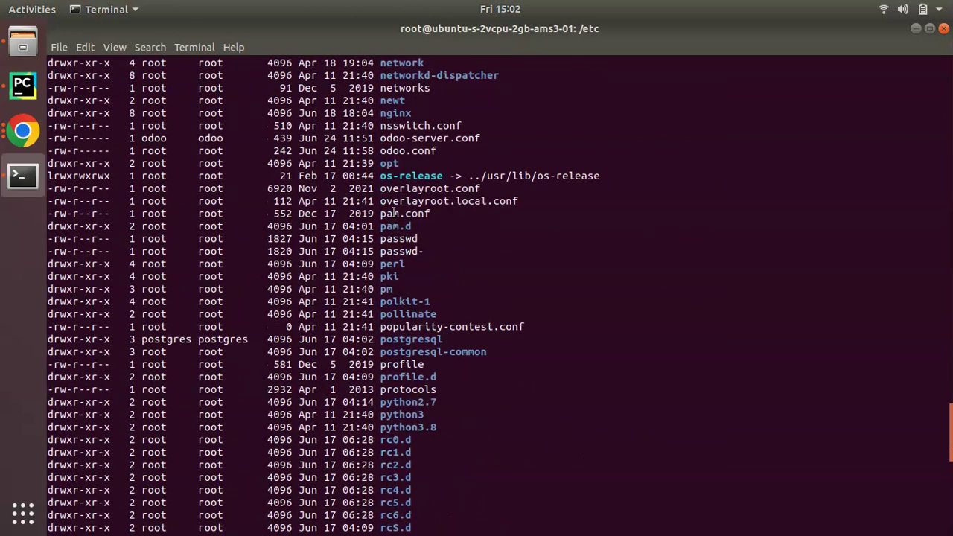
double_click(407, 159)
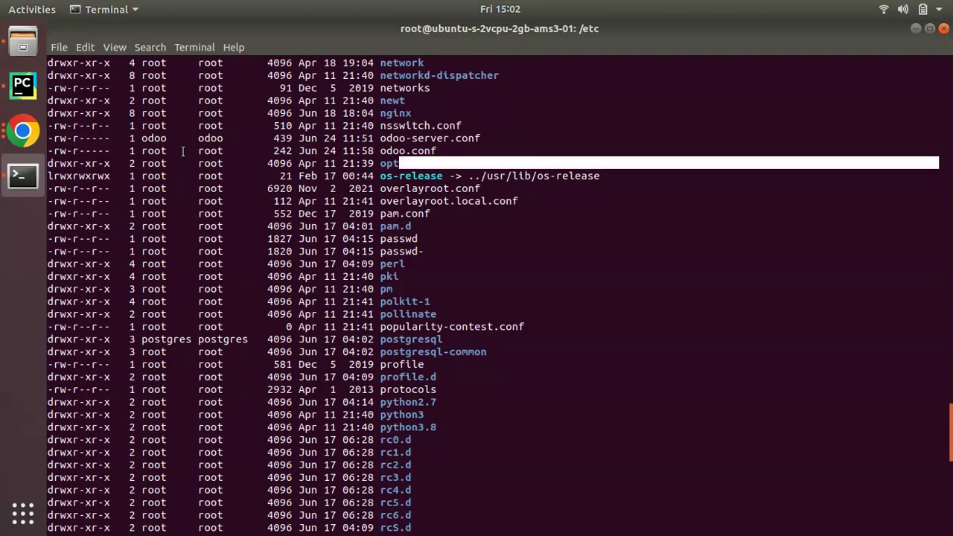
triple_click(182, 151)
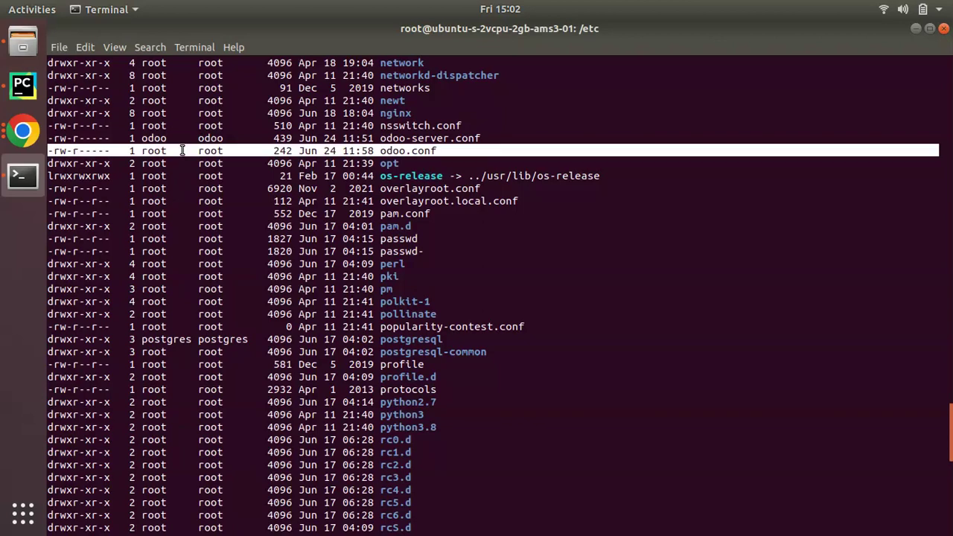
left_click(162, 137)
scroll(216, 186, "down", 15)
Run sudo chown odoo:odoo odoo.conf and verify in ls -la it is owned by odoo:odoo
type("sud")
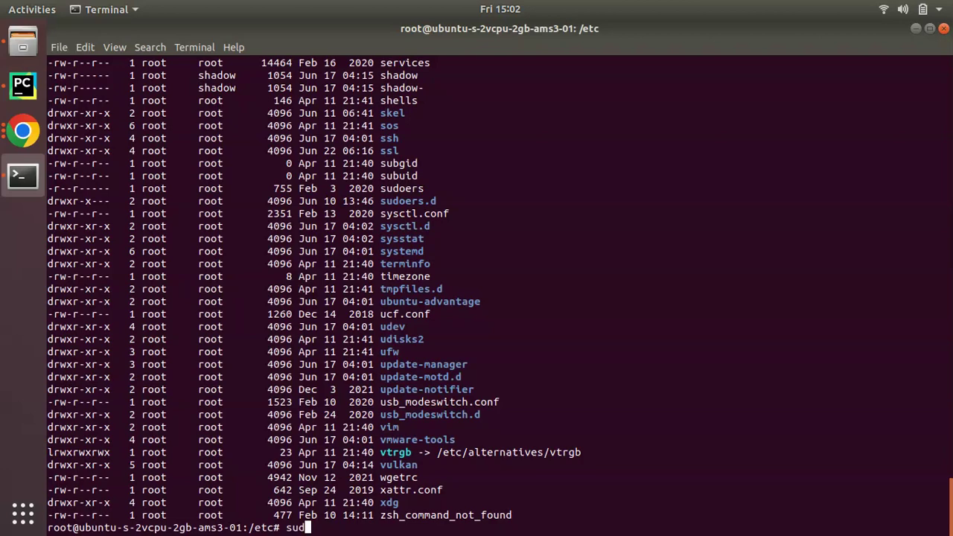
type("o chown odo")
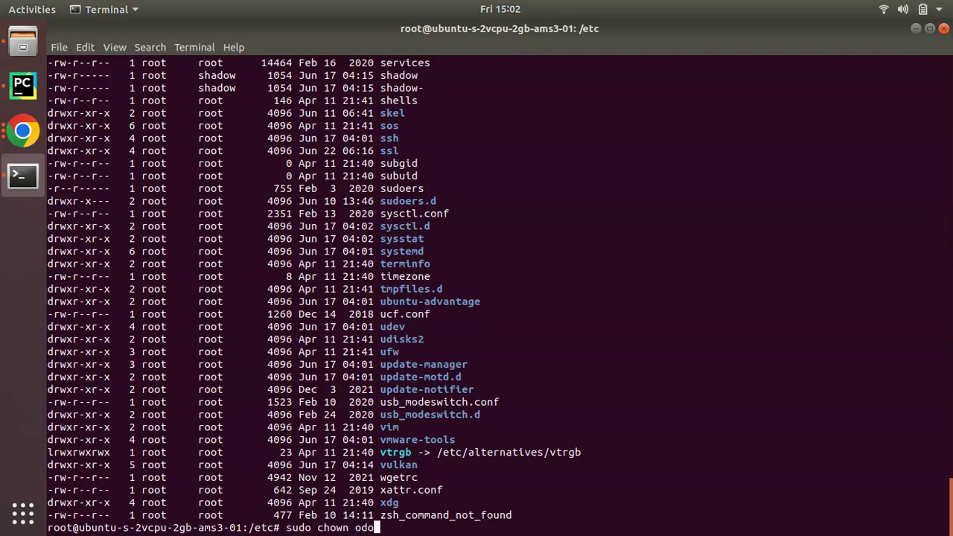
type("o:odoo odoo.conf")
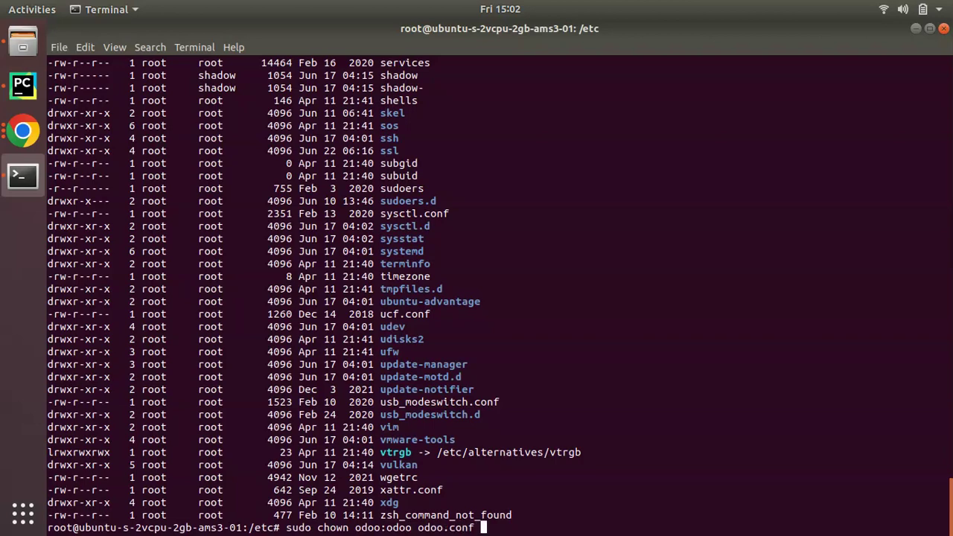
key("Return")
type("ls -la")
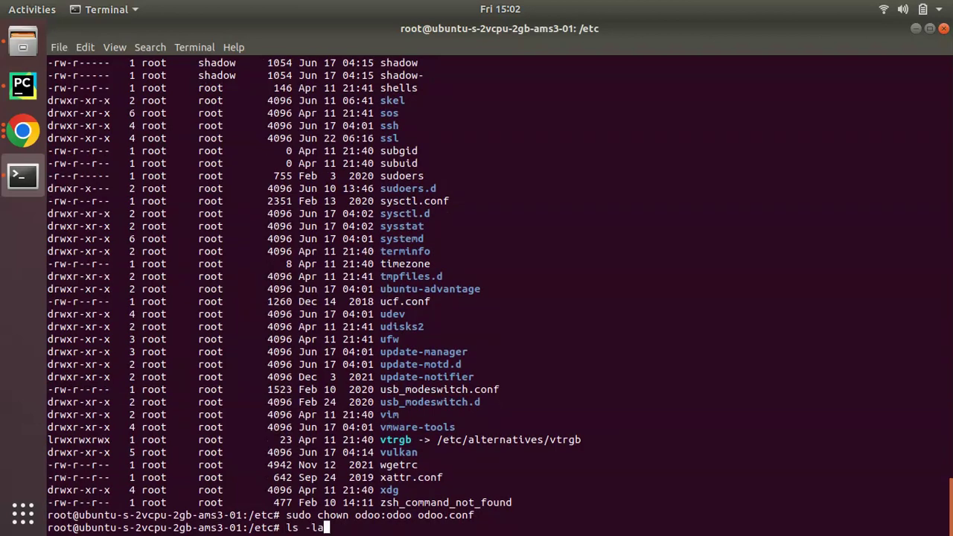
key("Return")
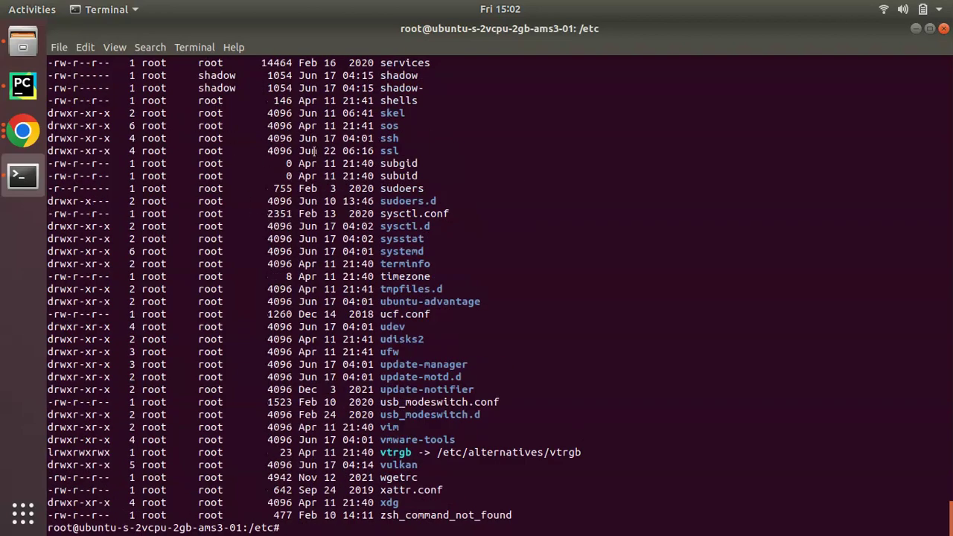
scroll(316, 150, "up", 3)
scroll(316, 151, "up", 8)
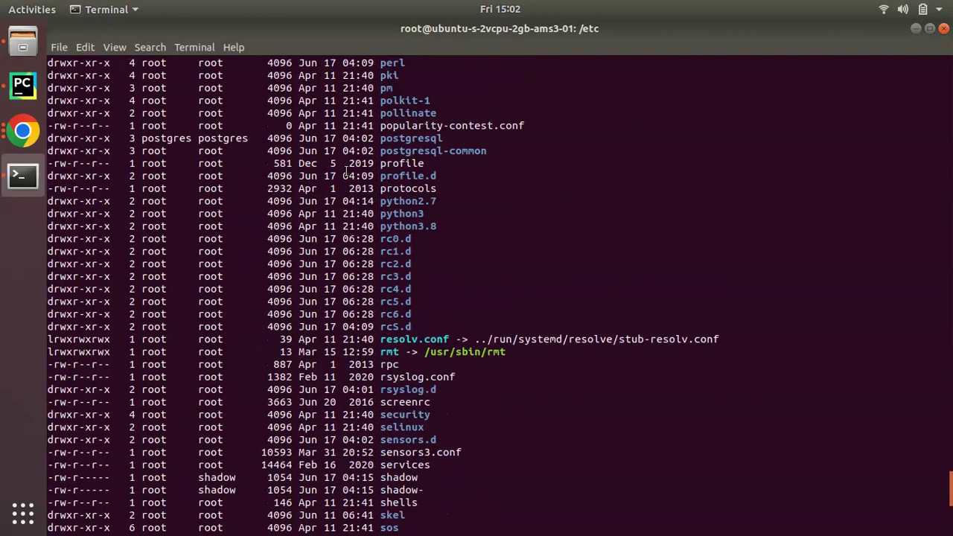
scroll(348, 170, "up", 3)
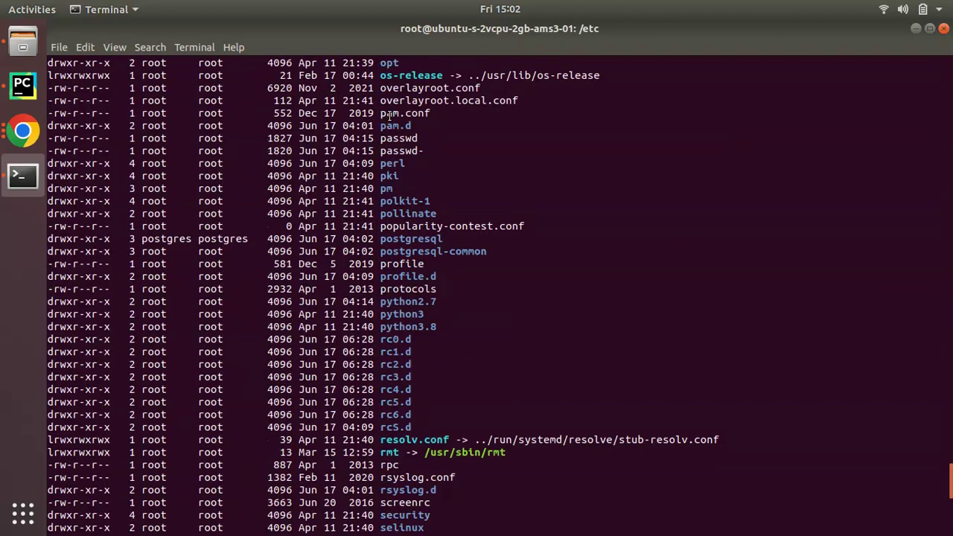
scroll(388, 115, "up", 3)
triple_click(387, 146)
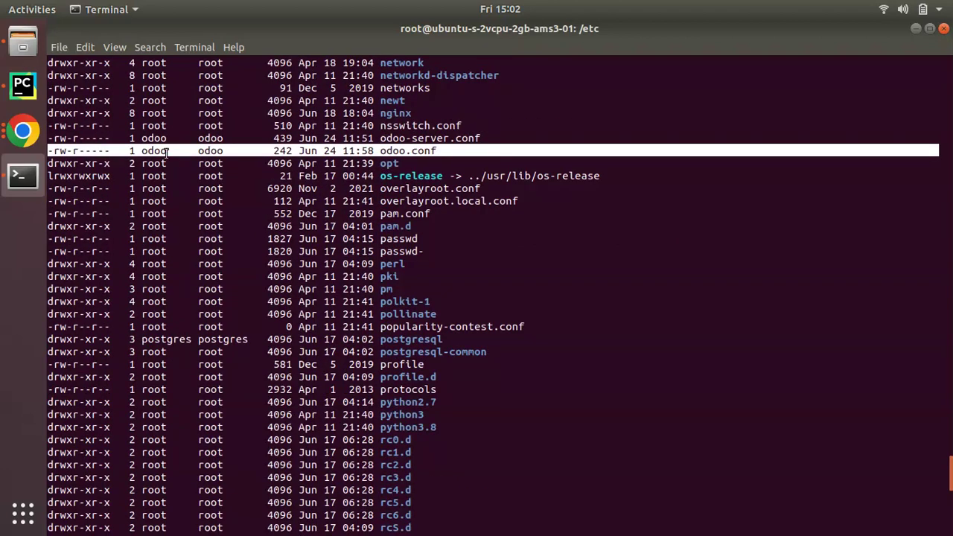
scroll(167, 151, "down", 18)
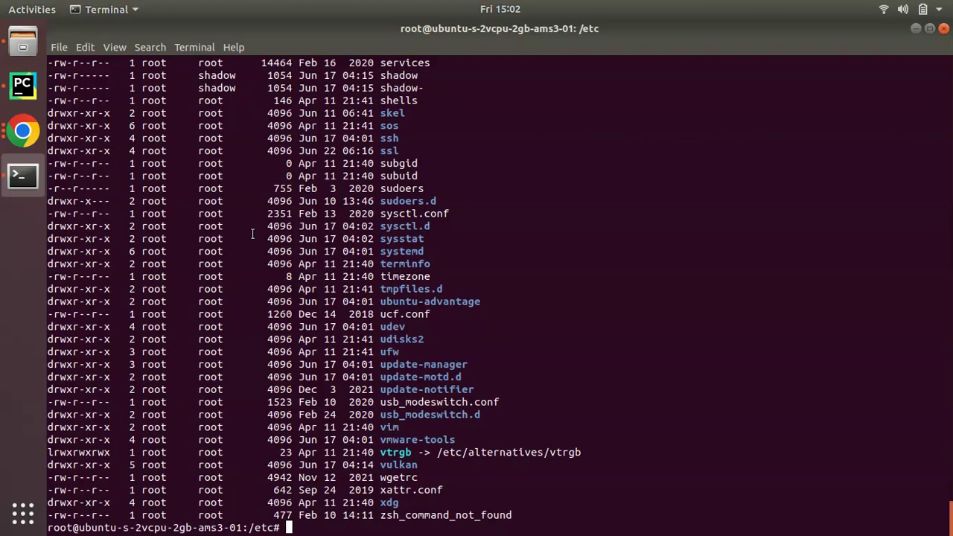
Stop the odoo service, then move into init.d and list its scripts
type("sudo service odoo stop")
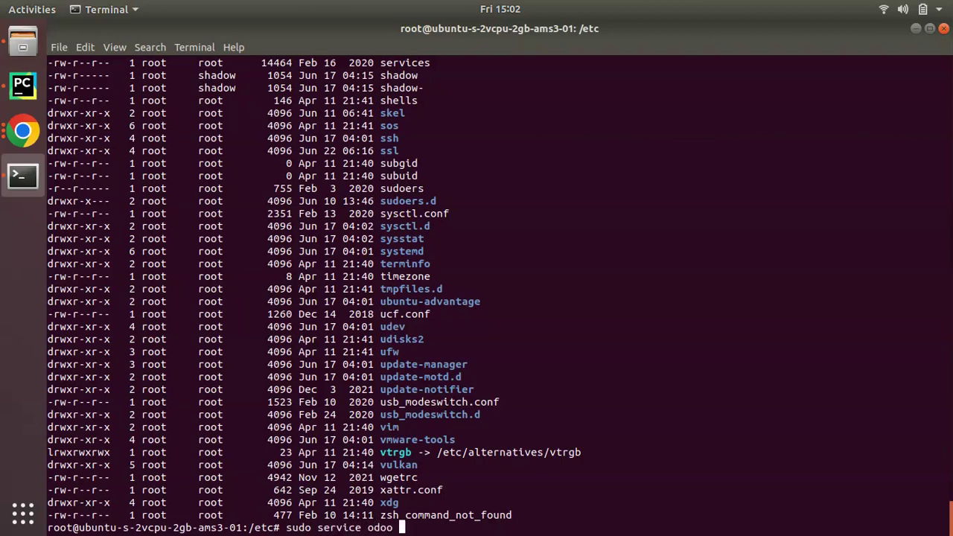
key("Return")
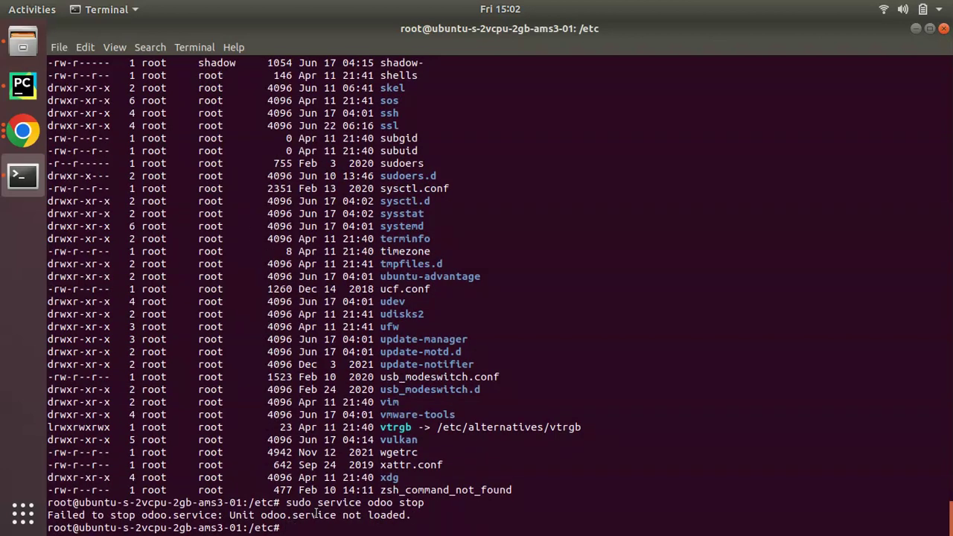
type("cd init.d/")
key("Return")
type("ls")
key("Return")
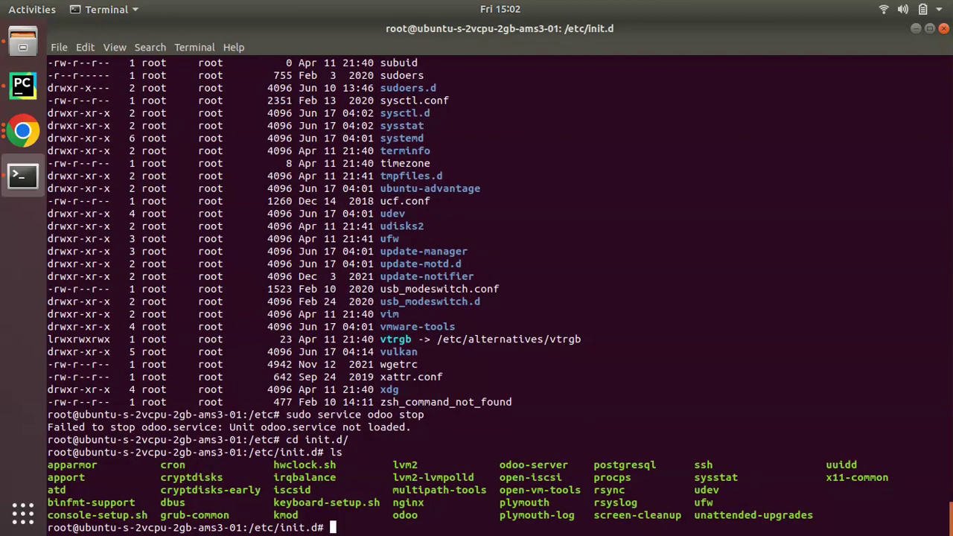
In the odoo script, shorten NAME and DESC from odoo-server to odoo
type("sudo nano odoo")
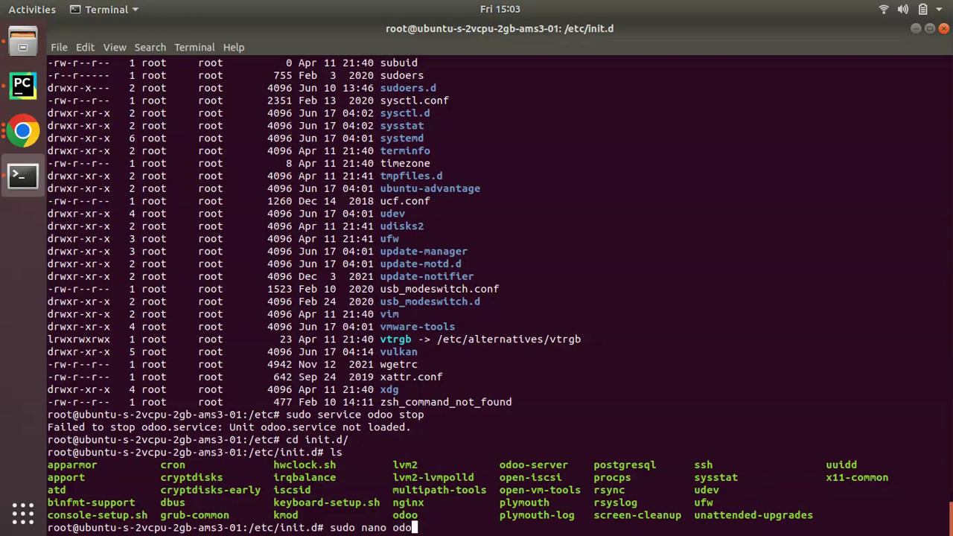
key("Return")
key("Down")
key("Down")
key("Down")
key("Down")
key("Down")
key("Down")
key("Down")
key("Down")
key("Down")
key("Down")
key("Down")
key("Down")
key("Down")
key("Down")
key("Down")
key("Down")
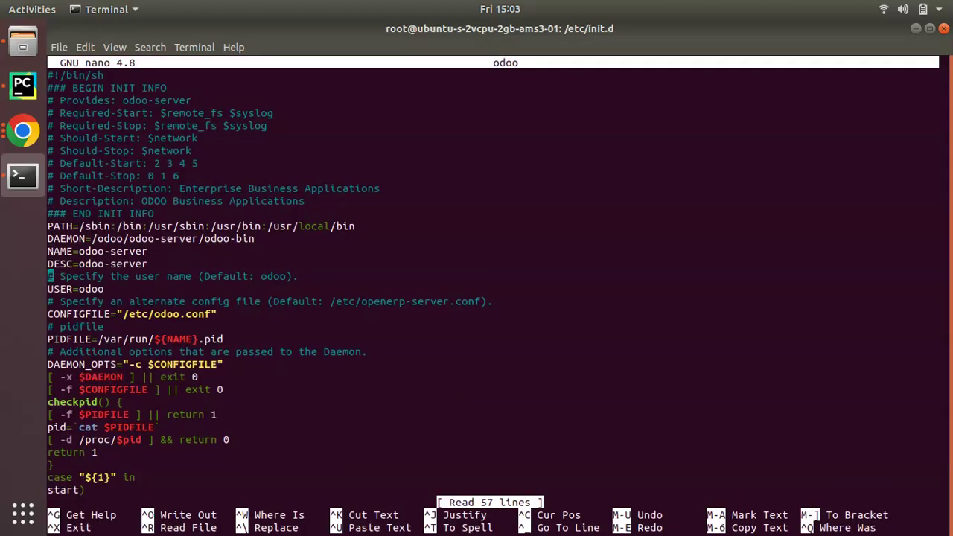
key("BackSpace")
key("BackSpace")
key("BackSpace")
key("BackSpace")
key("BackSpace")
key("BackSpace")
key("BackSpace")
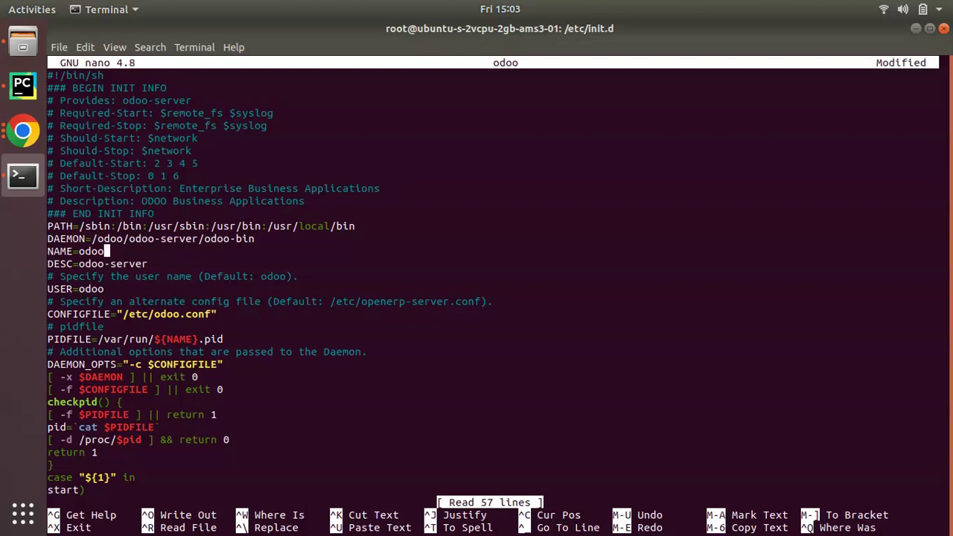
key("Down")
key("Right")
key("Right")
key("Right")
key("Right")
key("Right")
key("Right")
key("Right")
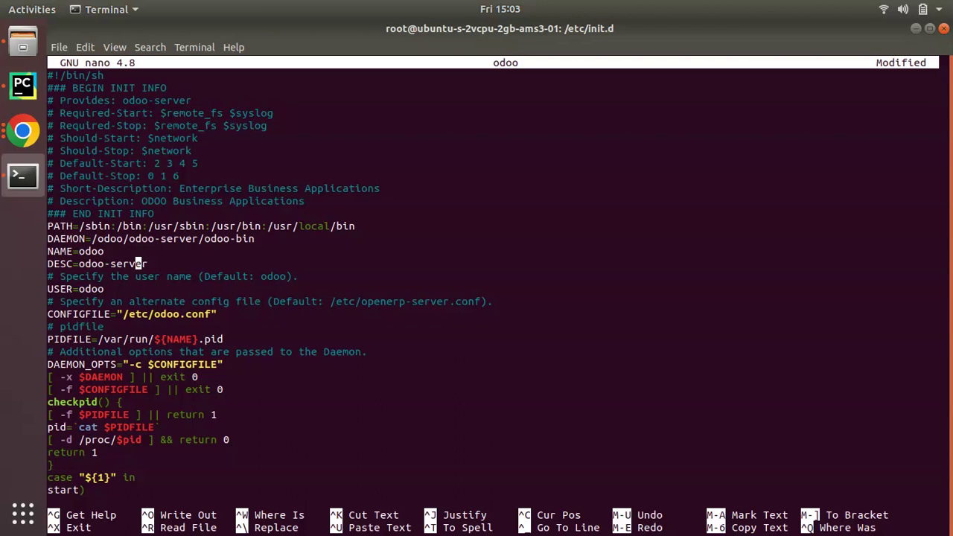
key("BackSpace")
key("BackSpace")
key("BackSpace")
key("BackSpace")
key("BackSpace")
key("BackSpace")
key("BackSpace")
key("Down")
key("Down")
key("Down")
key("Down")
key("Down")
key("Down")
key("Down")
key("Down")
key("Down")
key("Down")
key("Down")
key("Down")
key("Down")
key("Down")
key("Down")
key("Down")
key("Down")
key("Down")
key("Down")
key("Down")
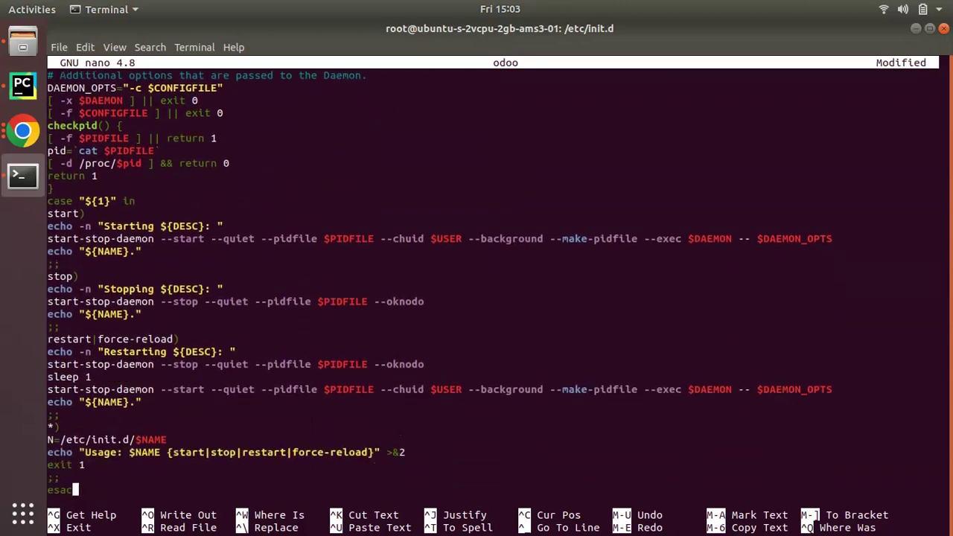
key("Down")
key("Down")
Save the odoo script under its name and exit nano
key("ctrl+x")
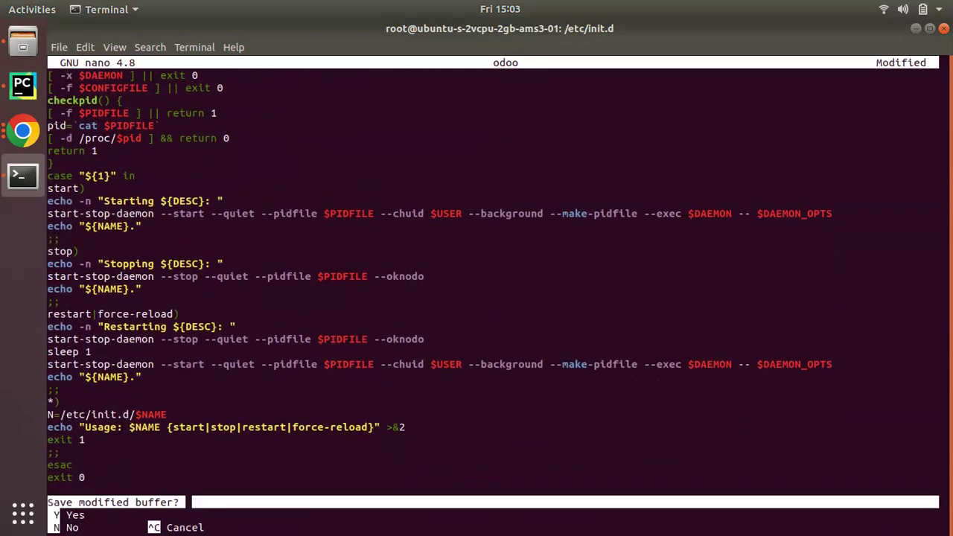
key("y")
key("Return")
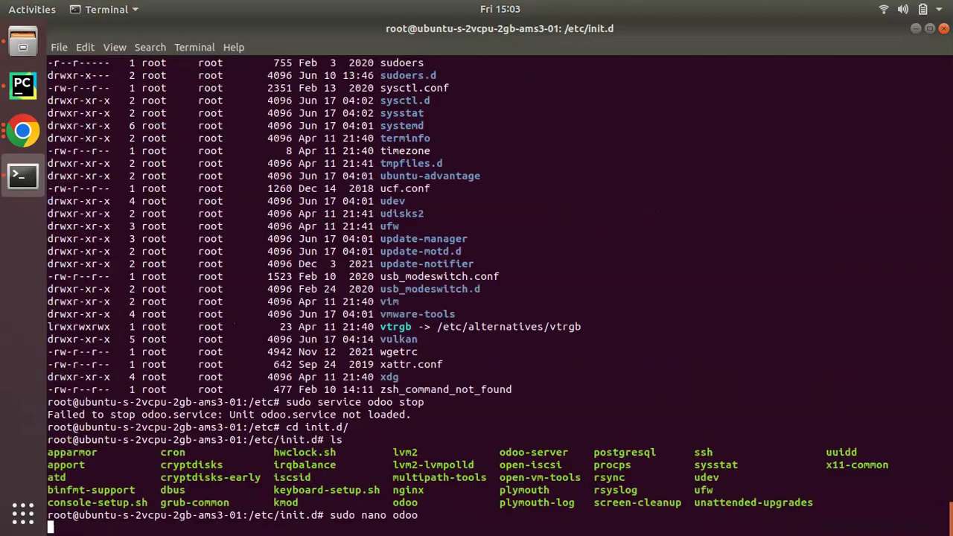
Rerun 'sudo service odoo stop' from history, then try 'sudo daemon reload', which fails
key("Up")
key("Up")
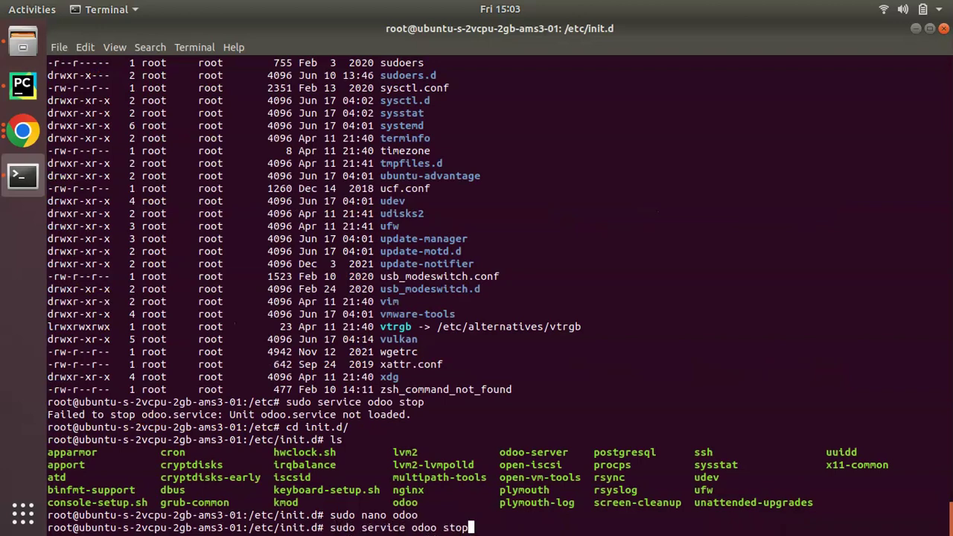
key("Return")
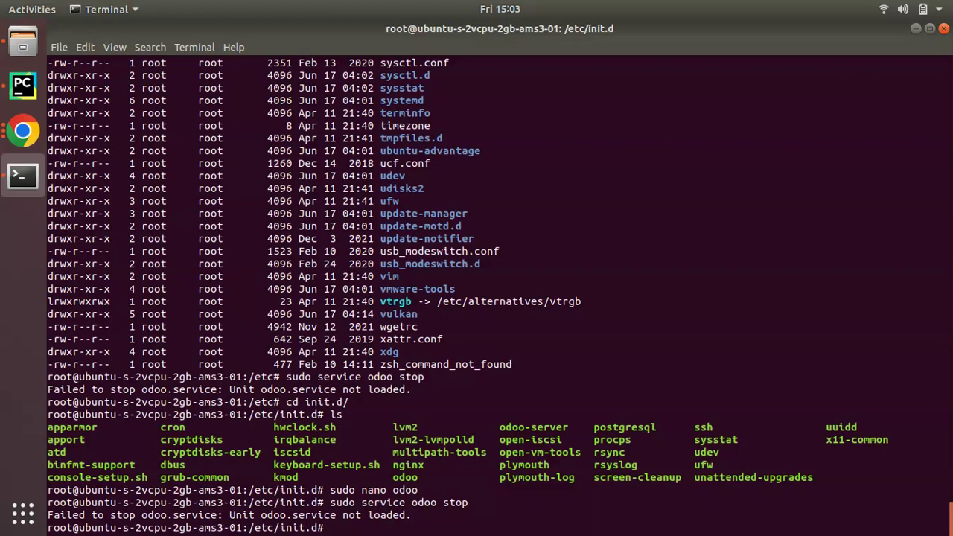
type("sudo daemon reload")
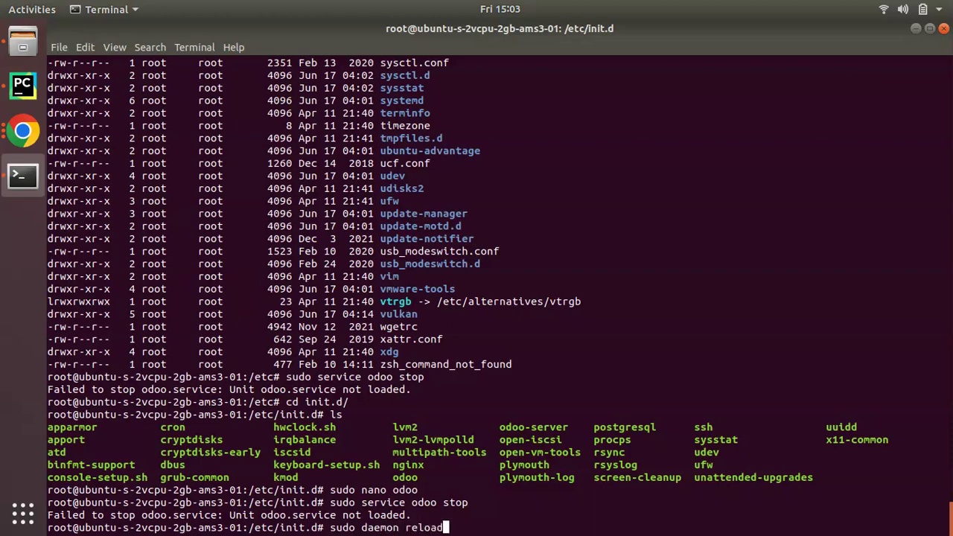
key("Return")
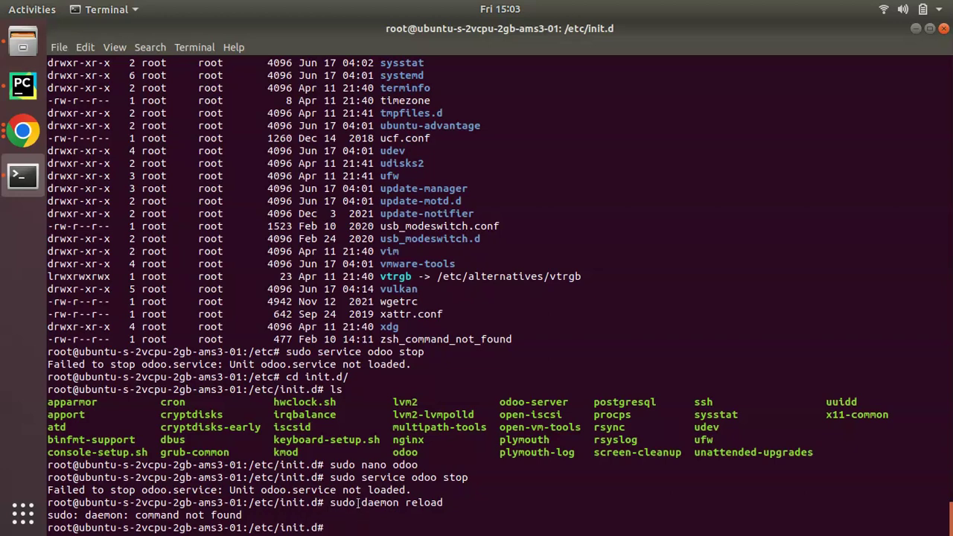
Retry as 'sudo deamon reload', which also returns command not found, then show Chrome's windows
type("d# sudo deamon reload")
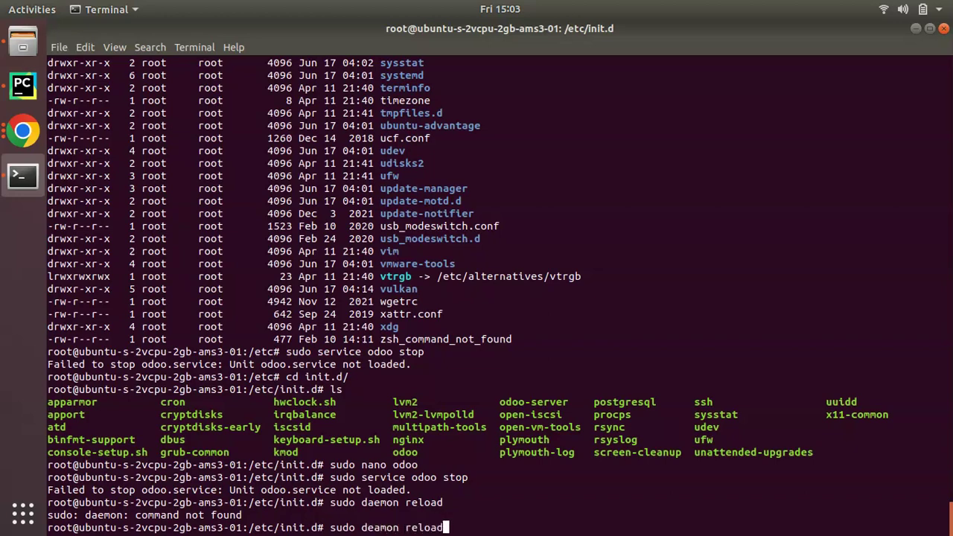
key("Return")
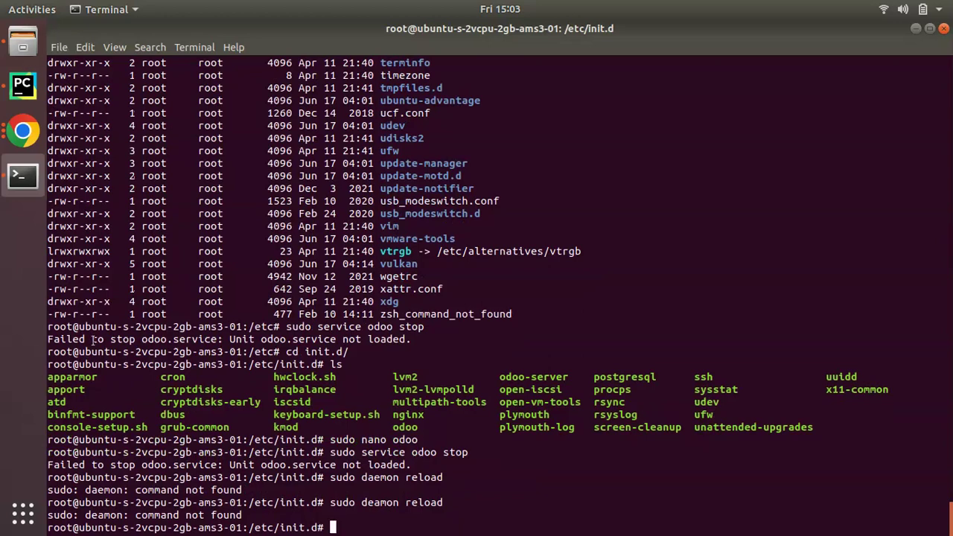
left_click(22, 131)
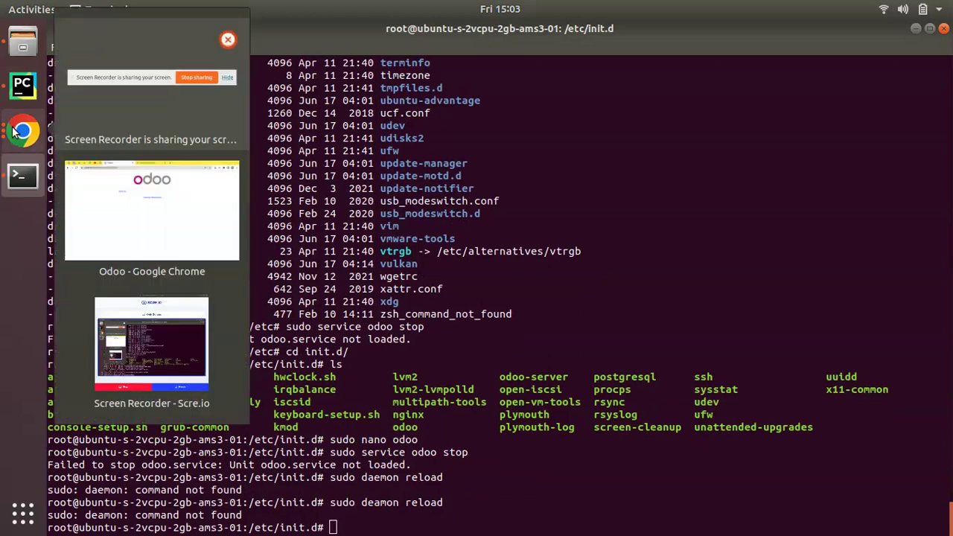
In a new Chrome tab, search for 'reload daemon ubuntu'
left_click(105, 197)
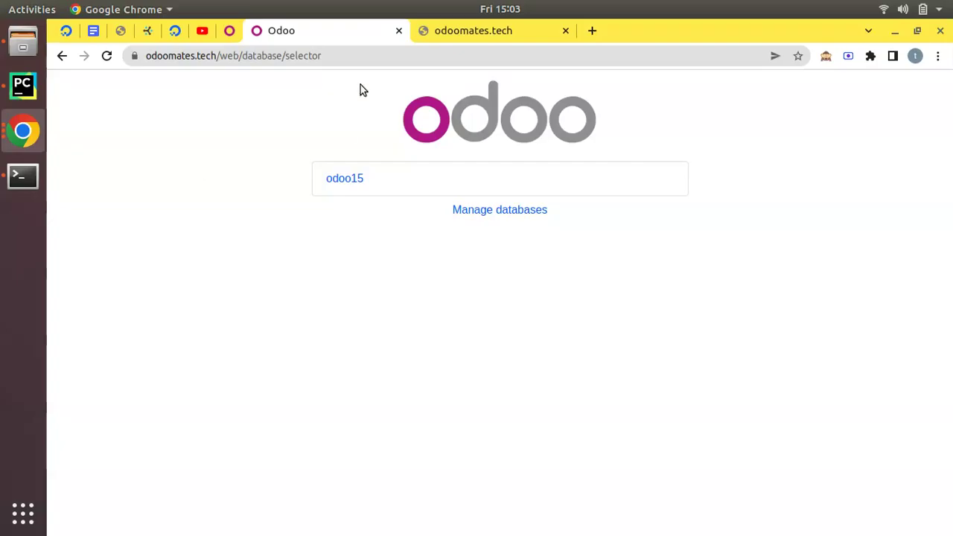
left_click(588, 30)
type("relo")
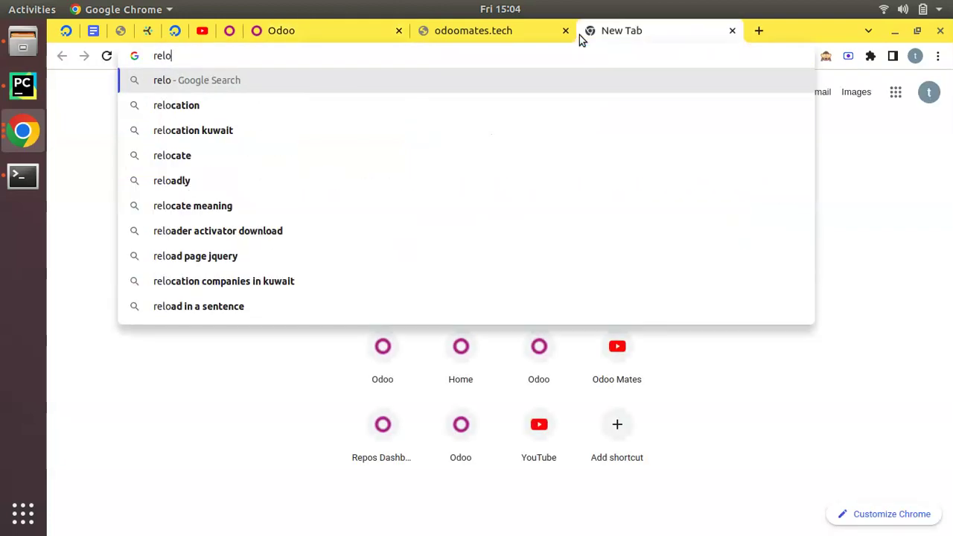
type("ad ")
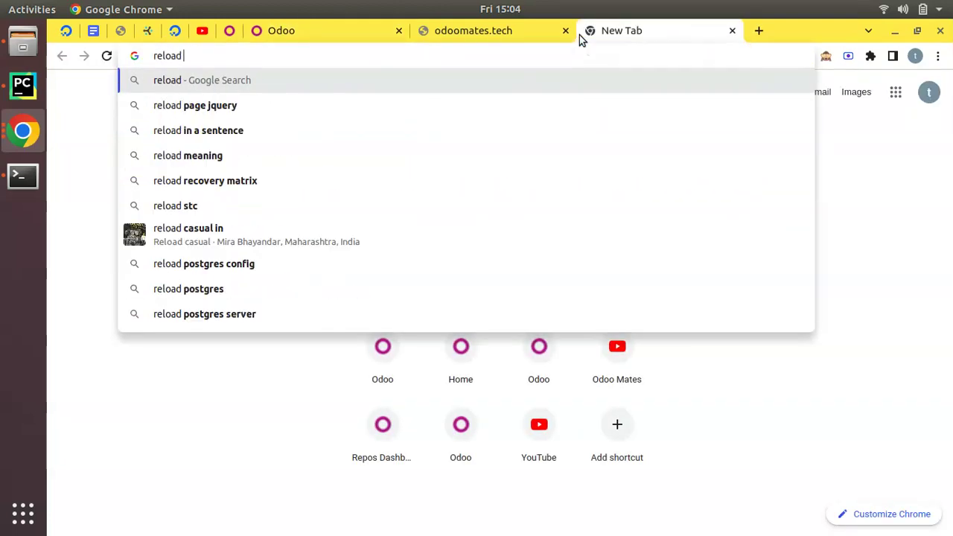
type("dae")
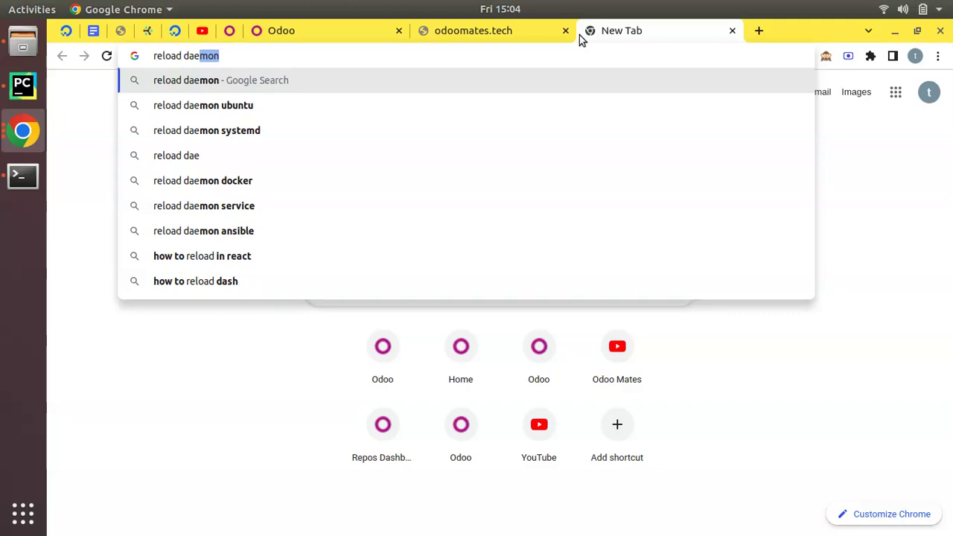
key("Down")
key("Return")
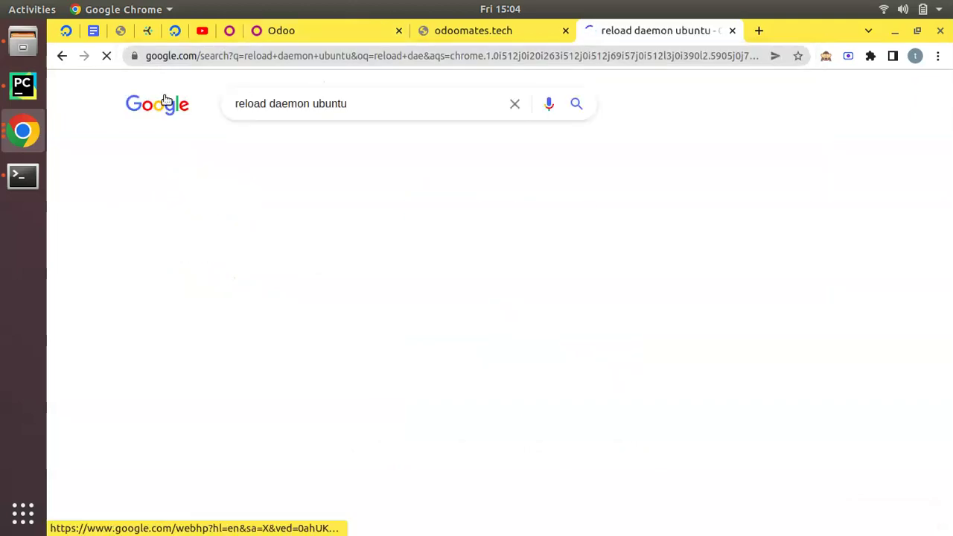
Copy 'systemctl daemon-reload' from the Ask Ubuntu answer and return to the terminal
left_click(269, 222)
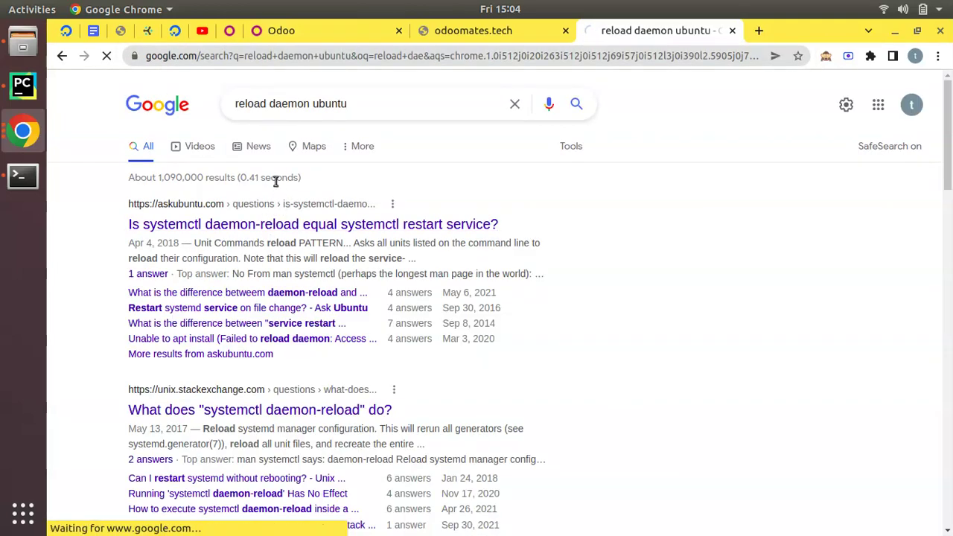
scroll(275, 192, "down", 5)
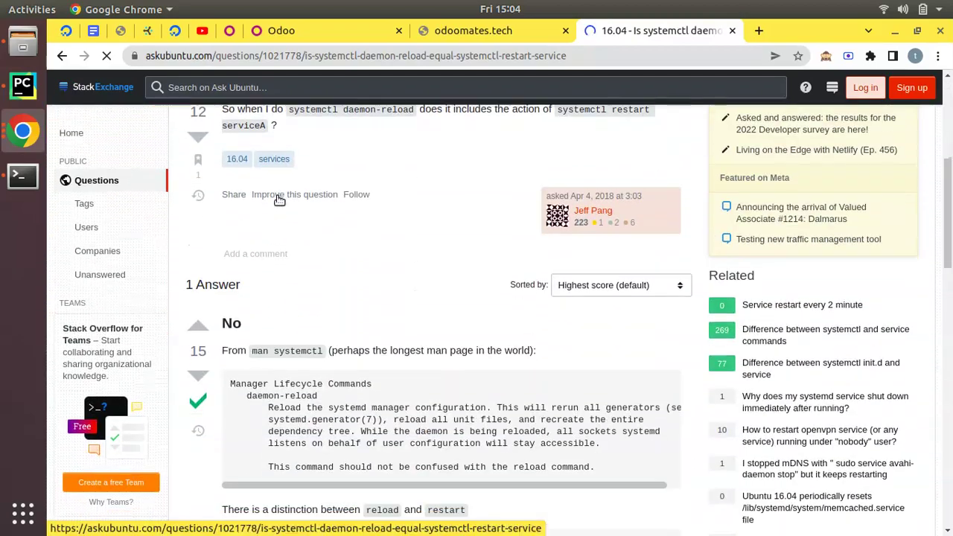
scroll(279, 201, "down", 6)
scroll(290, 200, "up", 8)
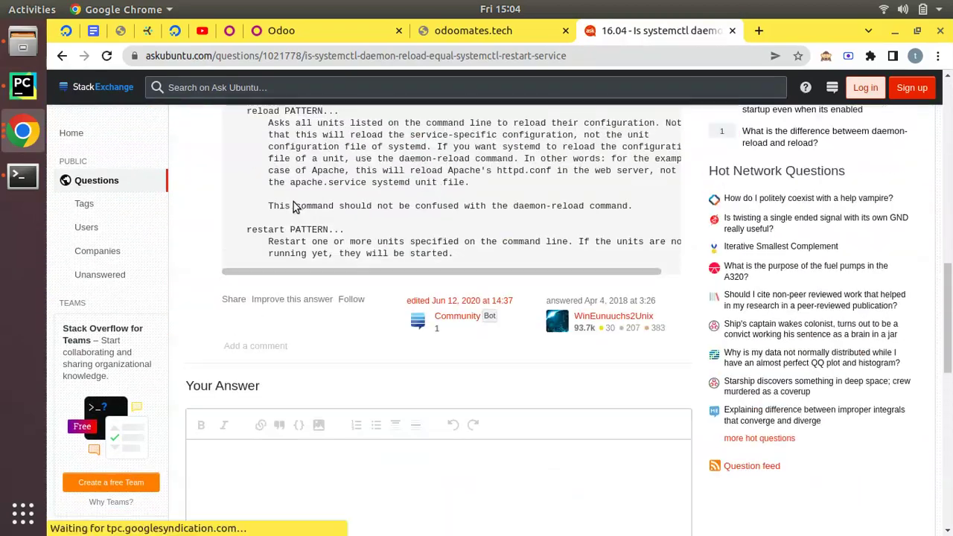
scroll(292, 199, "up", 5)
left_click_drag(288, 294, 410, 295)
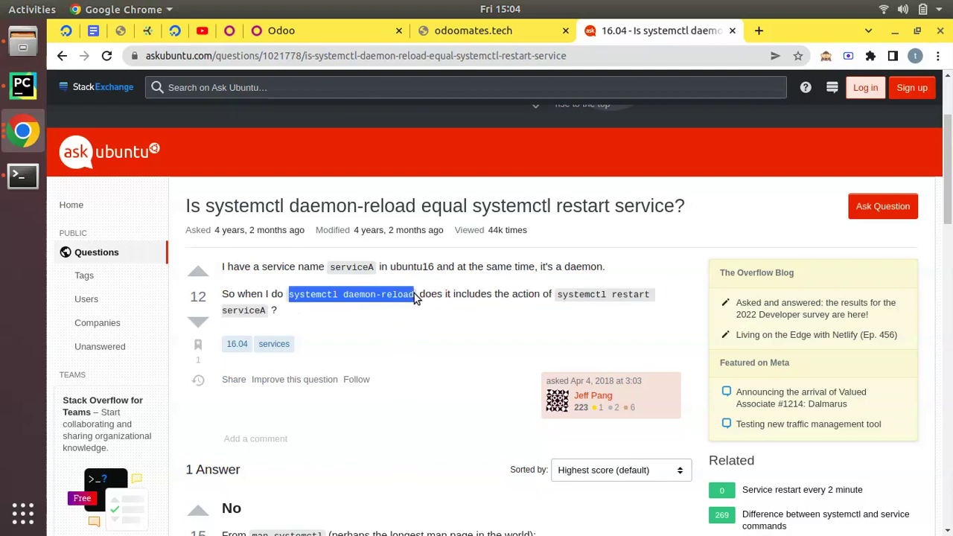
right_click(410, 295)
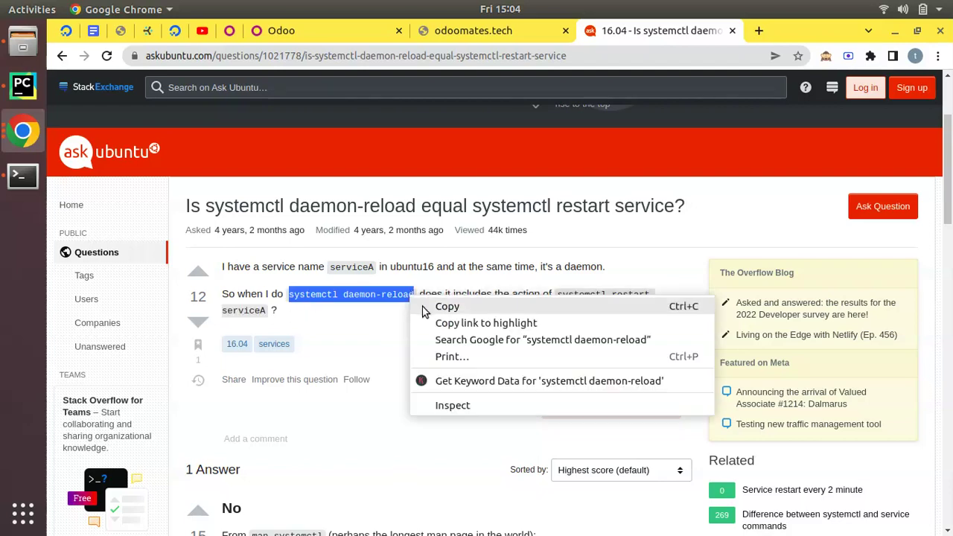
left_click(425, 307)
left_click(23, 176)
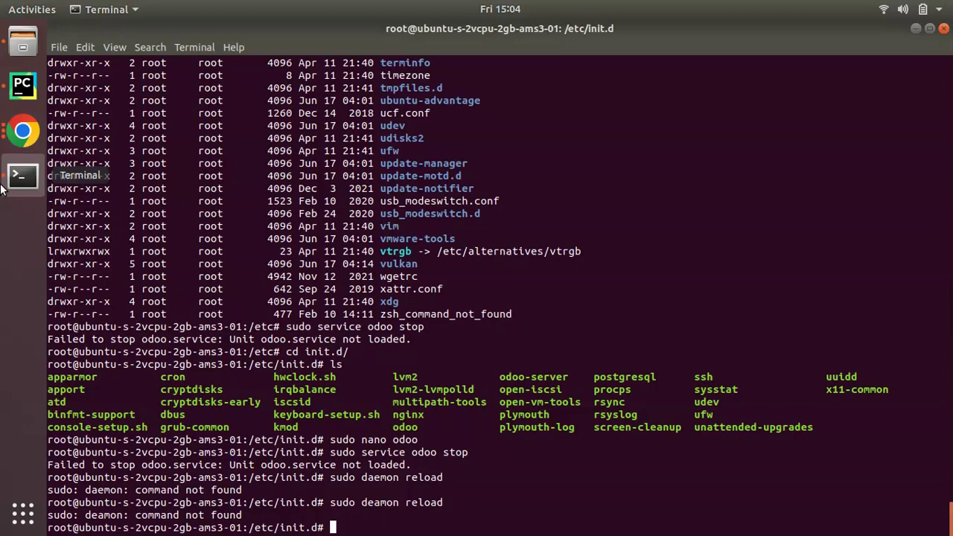
Paste and run 'systemctl daemon-reload', then rerun 'sudo service odoo stop' from history
key("ctrl+shift+v")
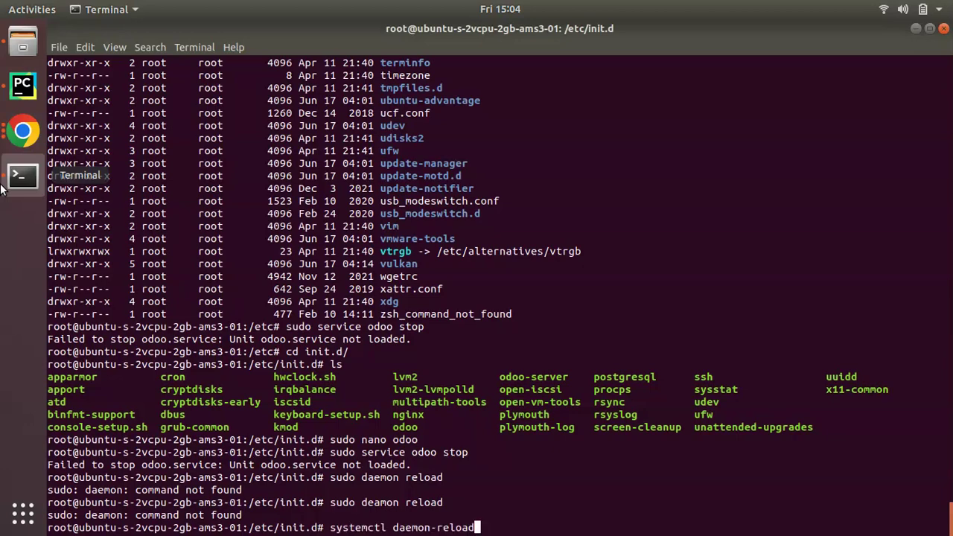
key("Return")
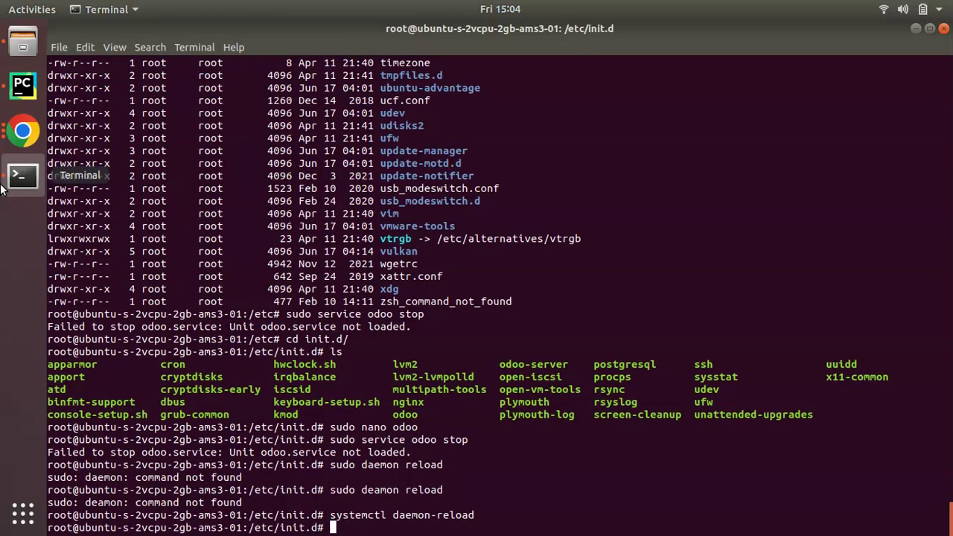
key("Up")
key("Up")
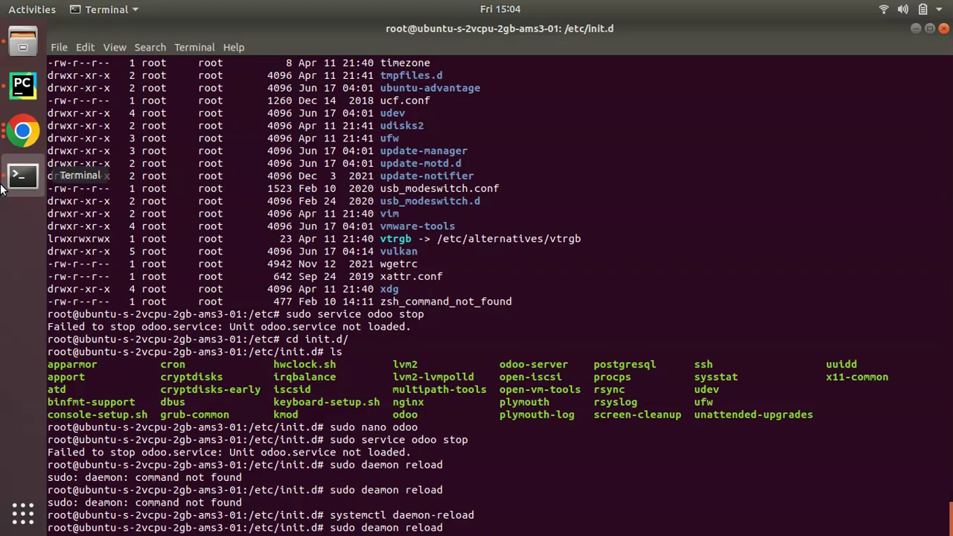
key("ctrl+u")
key("Up")
key("Up")
key("Up")
key("Down")
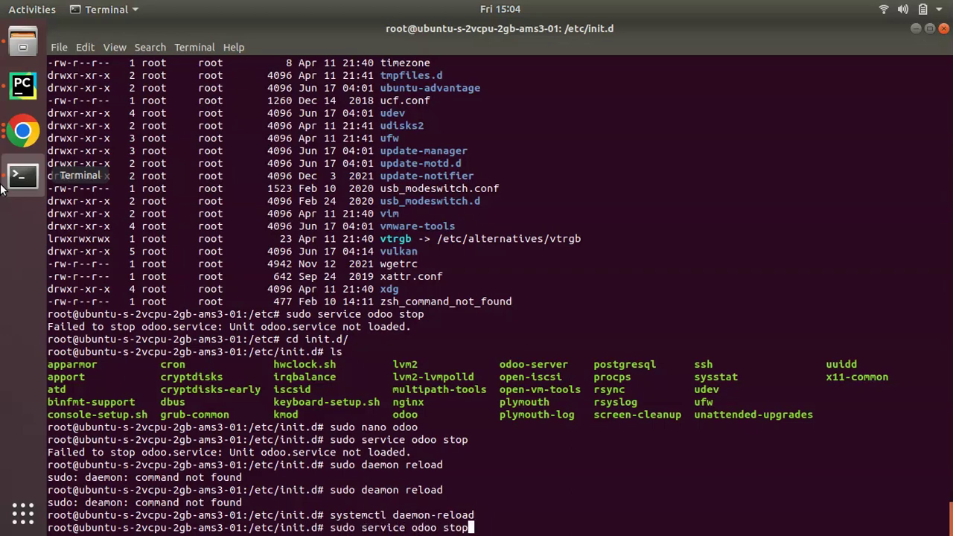
key("Return")
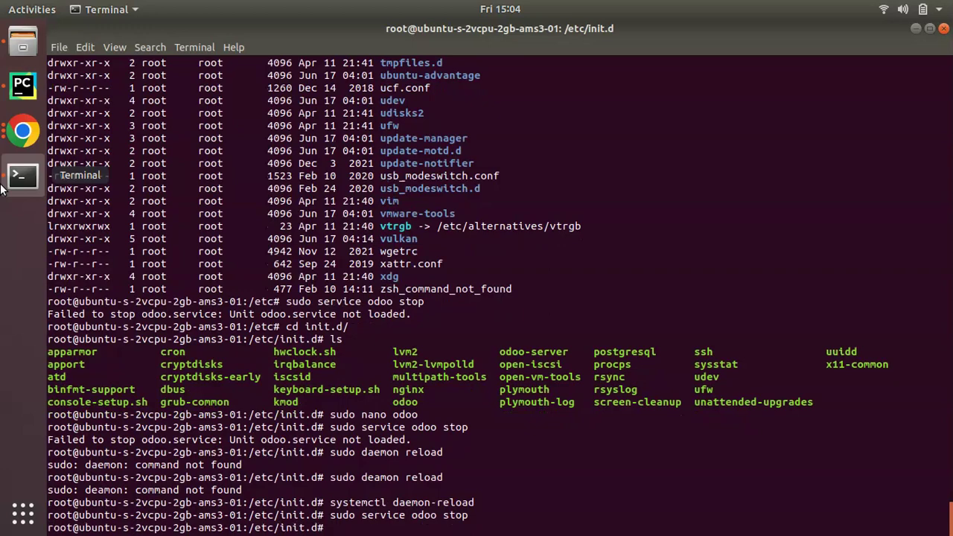
Highlight the earlier command-not-found and failed-stop lines against the new clean output
triple_click(165, 465)
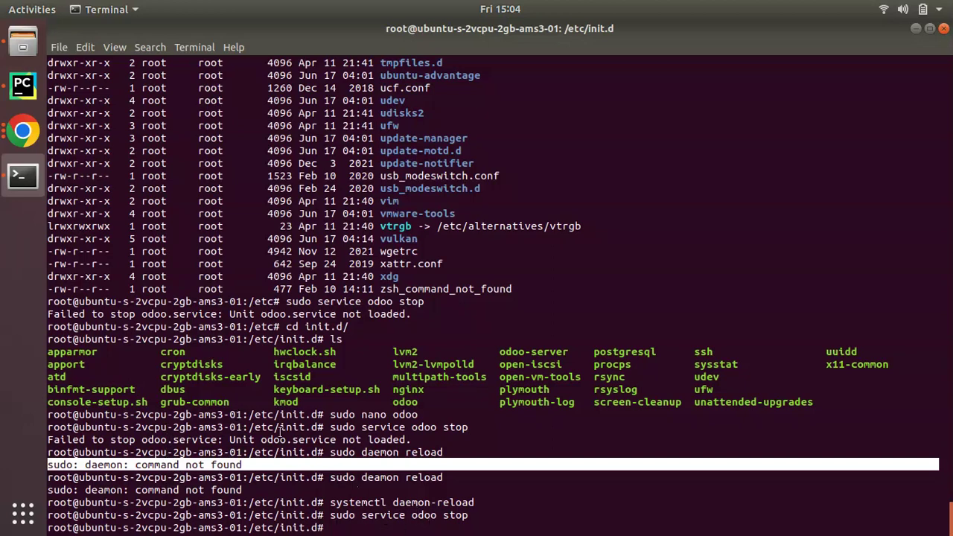
triple_click(266, 439)
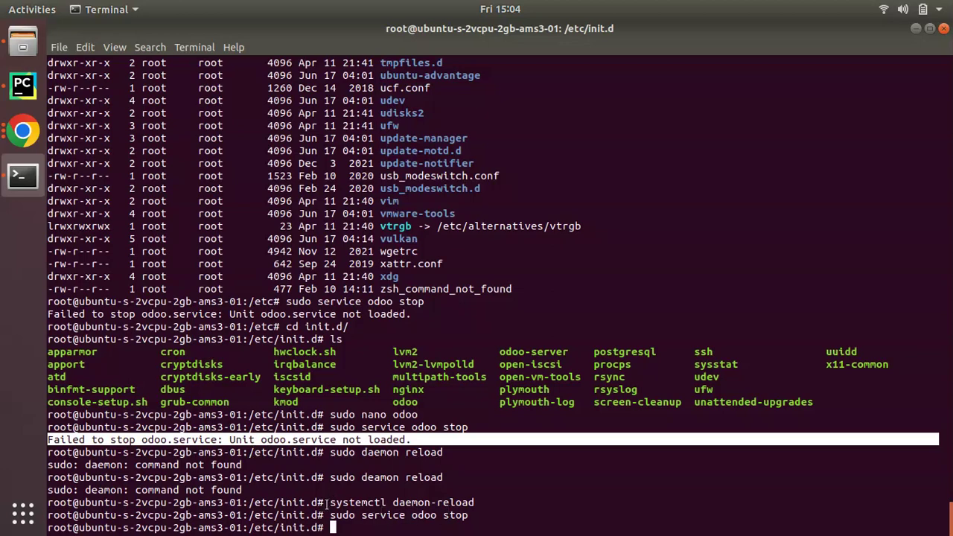
left_click_drag(326, 502, 444, 514)
left_click(393, 530)
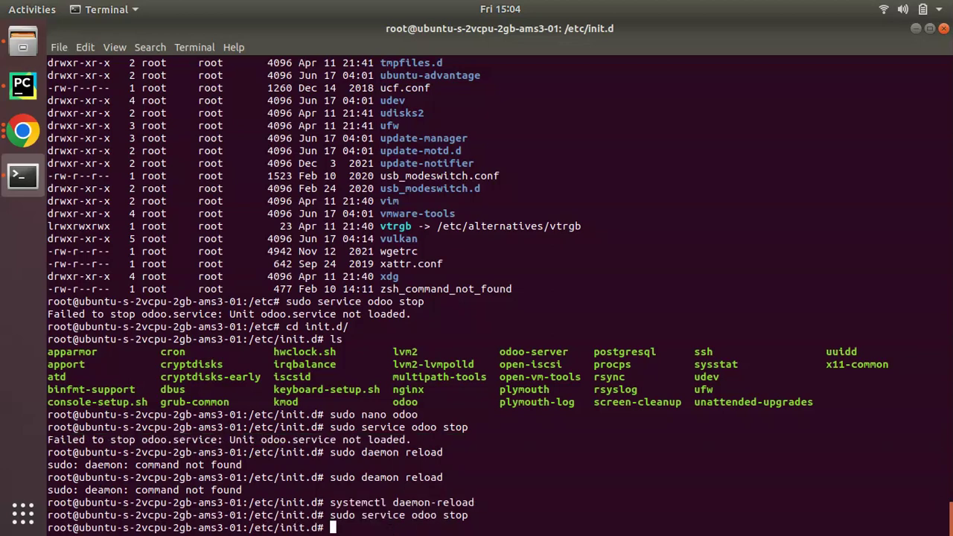
Edit the recalled stop command into 'sudo service odoo start' and run it
key("Up")
key("BackSpace")
key("BackSpace")
type("a")
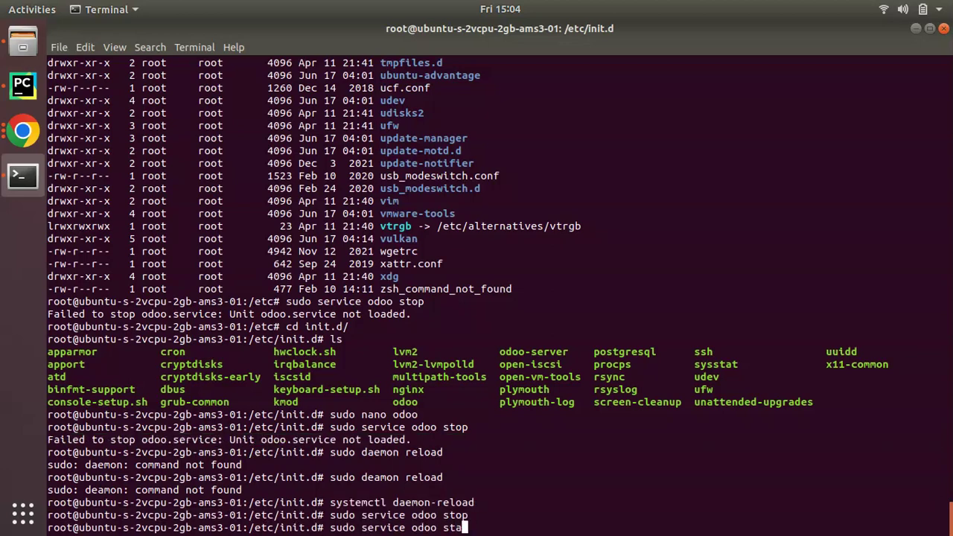
type("rt")
key("Return")
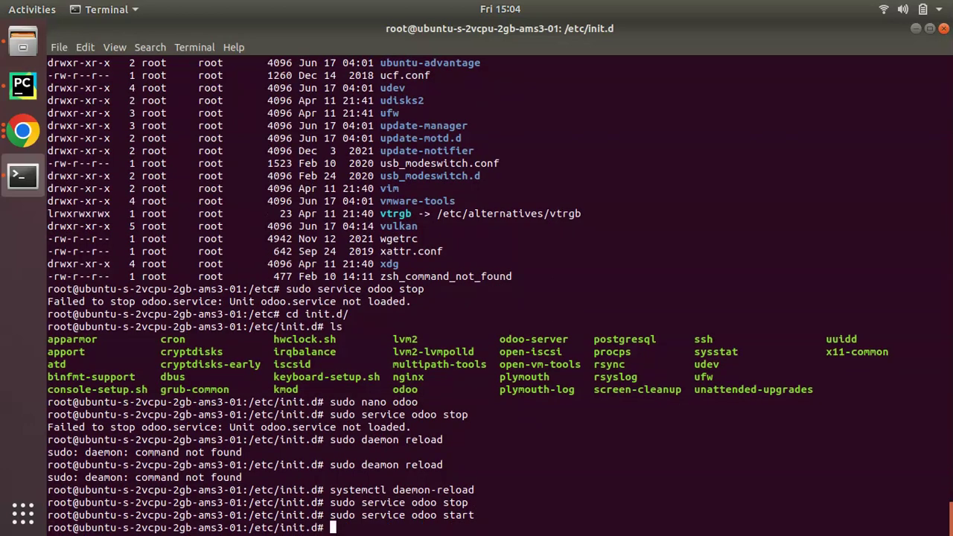
key("Up")
key("BackSpace")
key("BackSpace")
Run 'sudo service odoo status' and select the CGroup lines showing -c /etc/odoo.conf
type("tus")
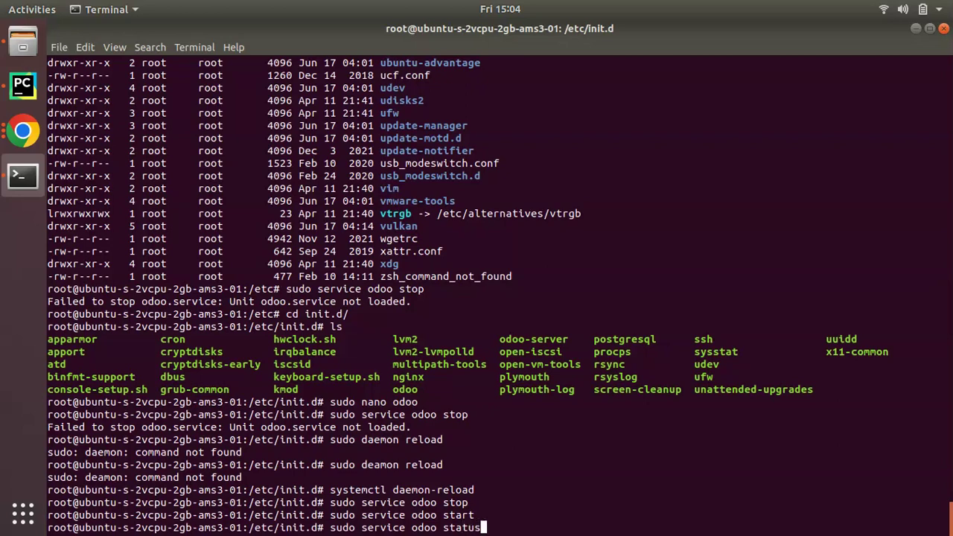
key("Return")
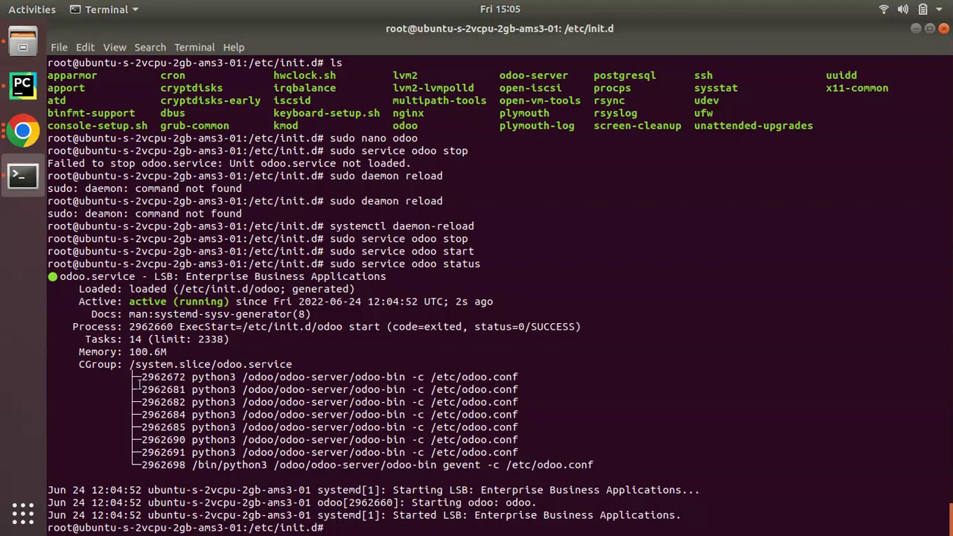
left_click_drag(112, 365, 614, 466)
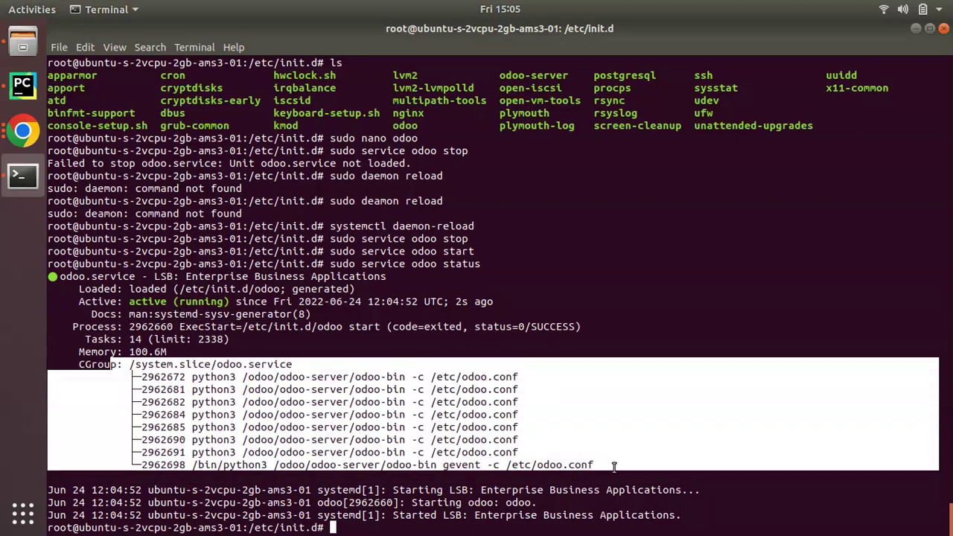
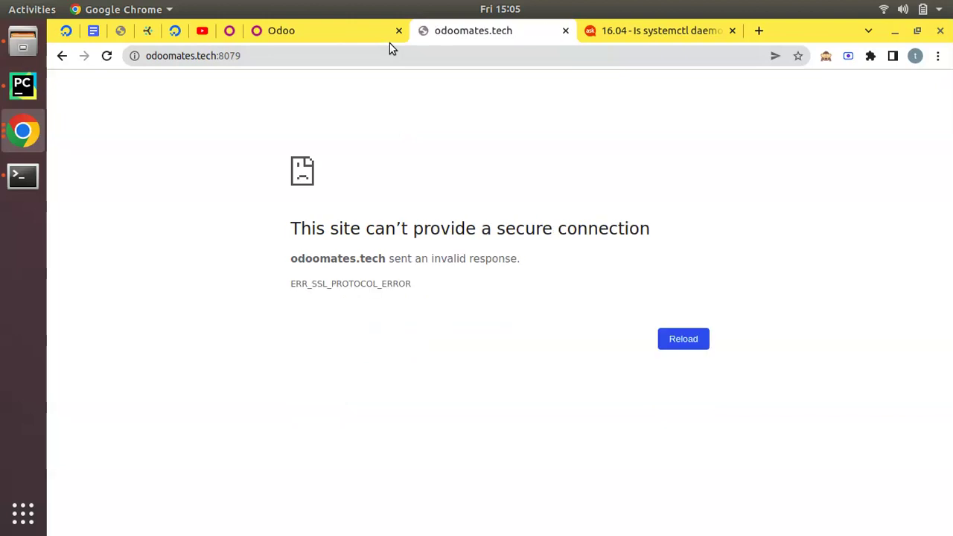
Retry loading the odoo site in Chrome, then return to the terminal's service status output
left_click(277, 56)
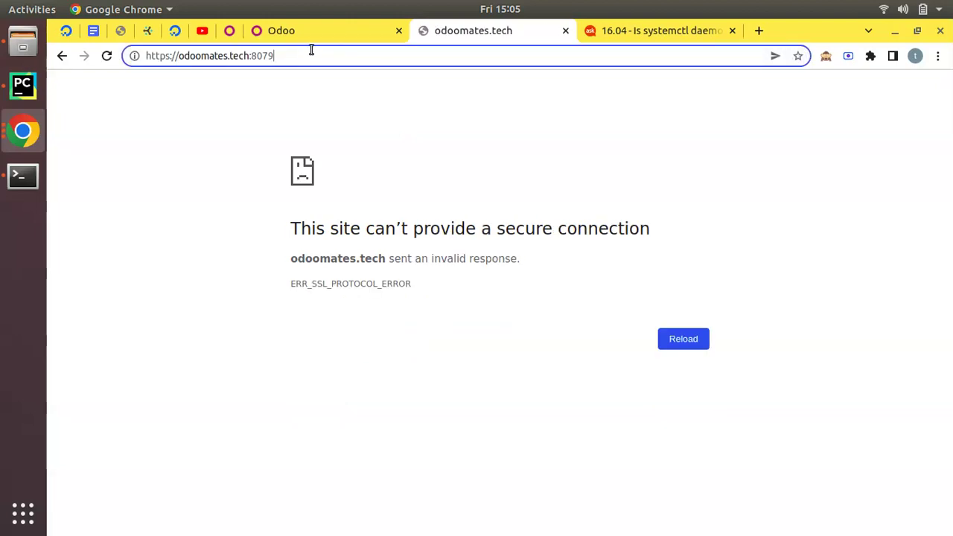
key("Return")
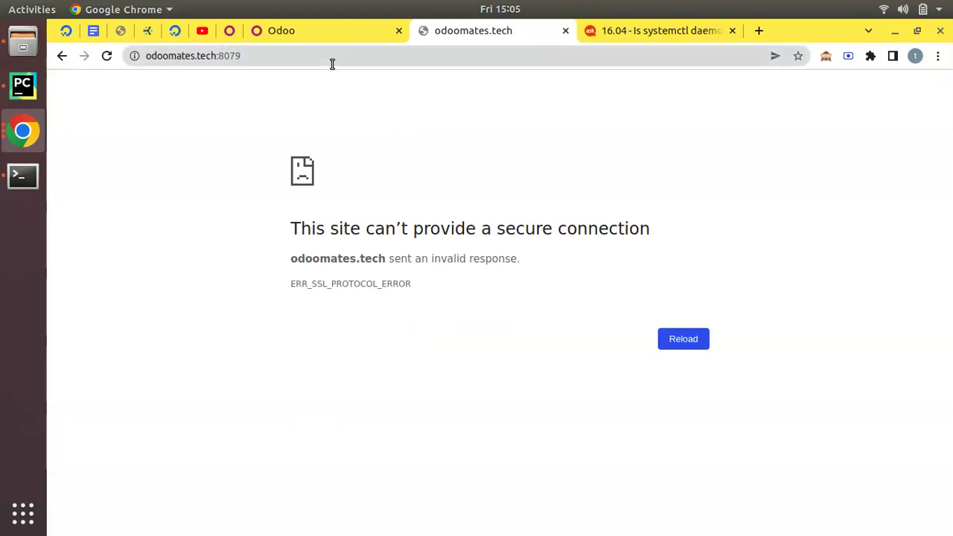
left_click(22, 175)
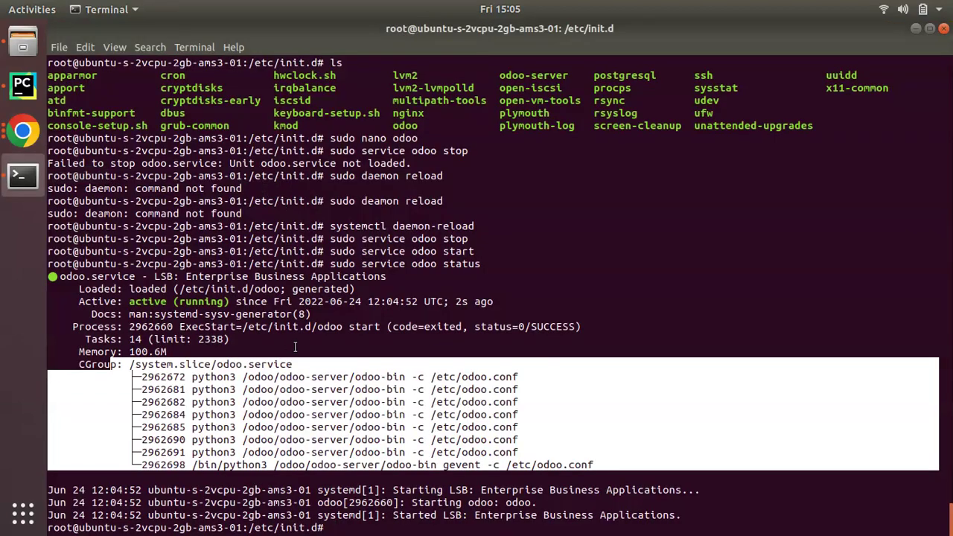
Open /etc/odoo.conf in nano with sudo
left_click(327, 376)
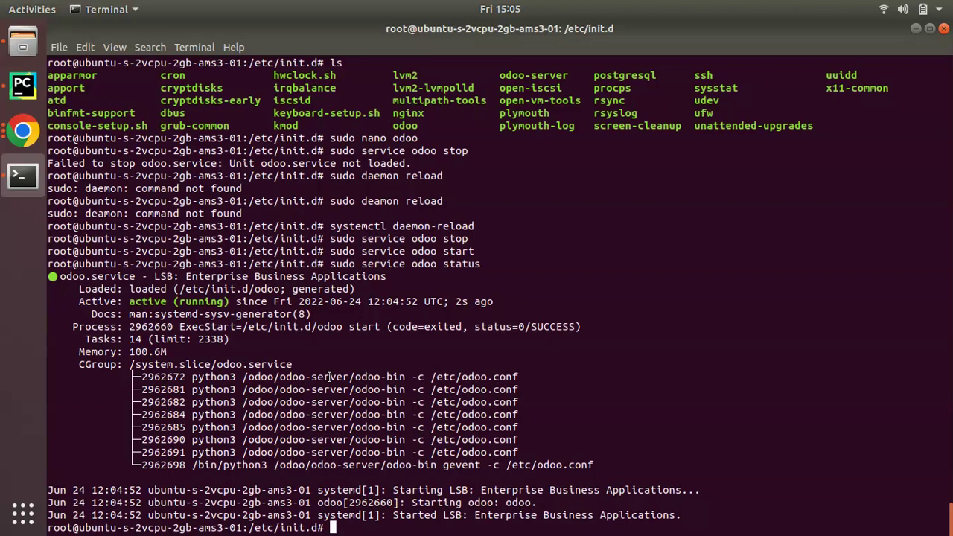
type("sudo nano")
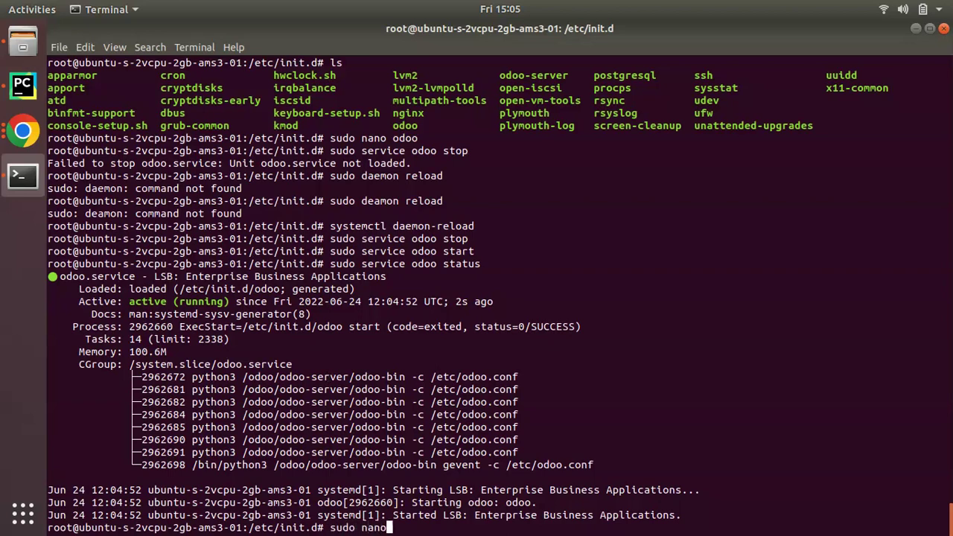
type(" /etc/odoo")
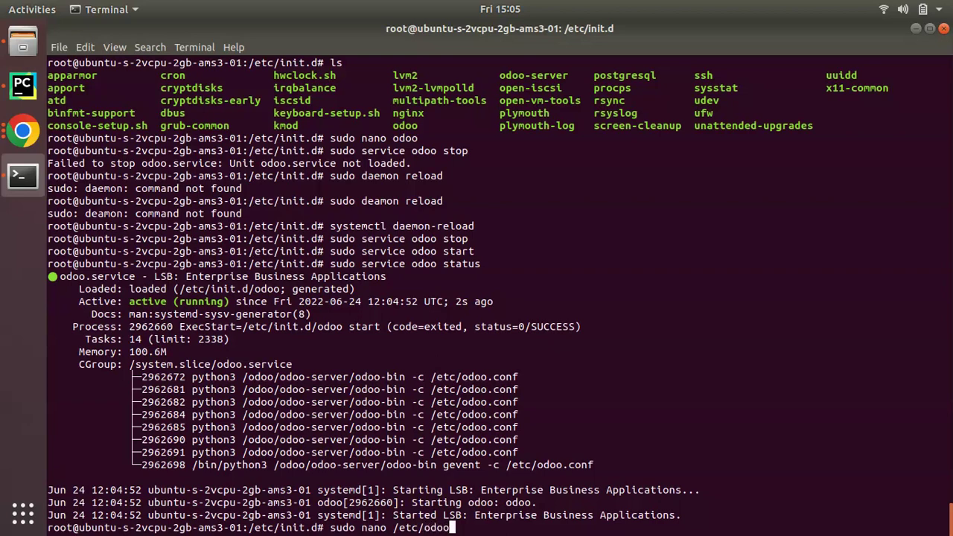
key("Tab")
key("Return")
Change the logfile from odoo-server.log to /var/log/odoo/odoo.log and save the file
key("Down")
key("Down")
key("Down")
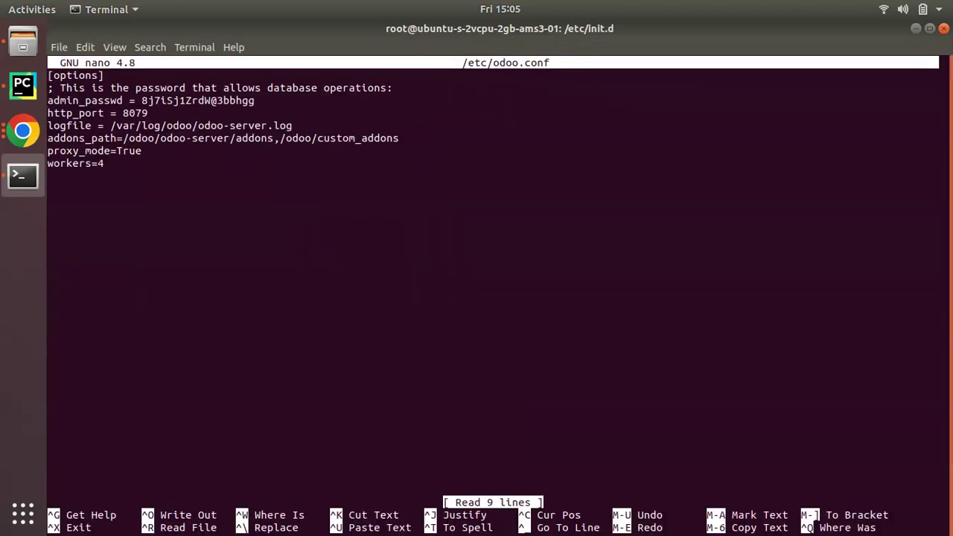
key("Down")
key("Down")
key("Left")
key("Left")
key("Left")
key("Left")
key("Left")
key("BackSpace")
key("BackSpace")
key("BackSpace")
key("BackSpace")
key("BackSpace")
key("BackSpace")
key("BackSpace")
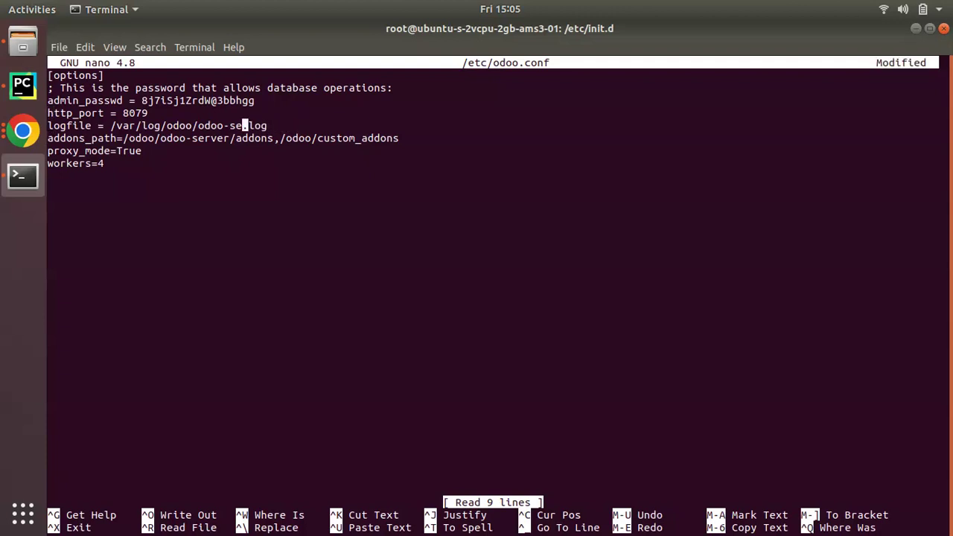
key("BackSpace")
type("o")
key("ctrl+x")
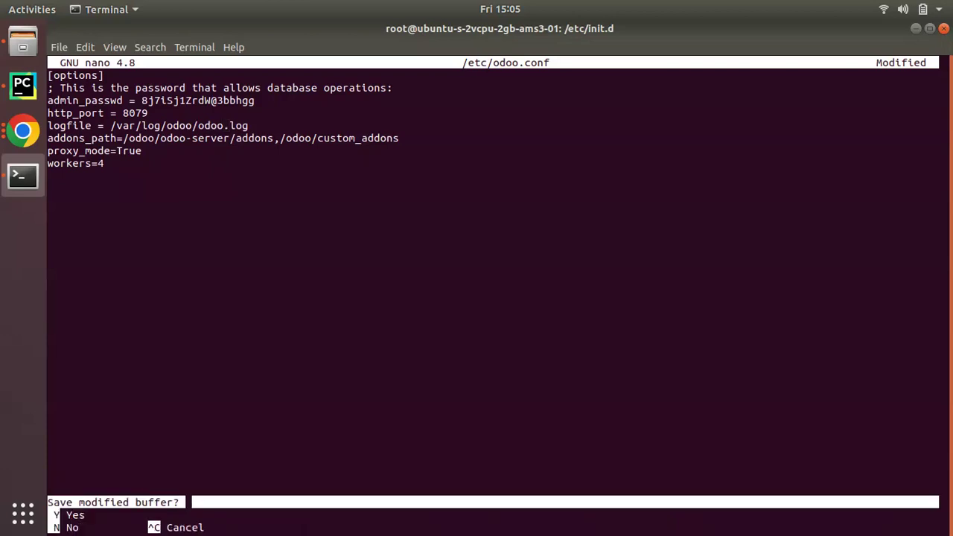
key("y")
key("Return")
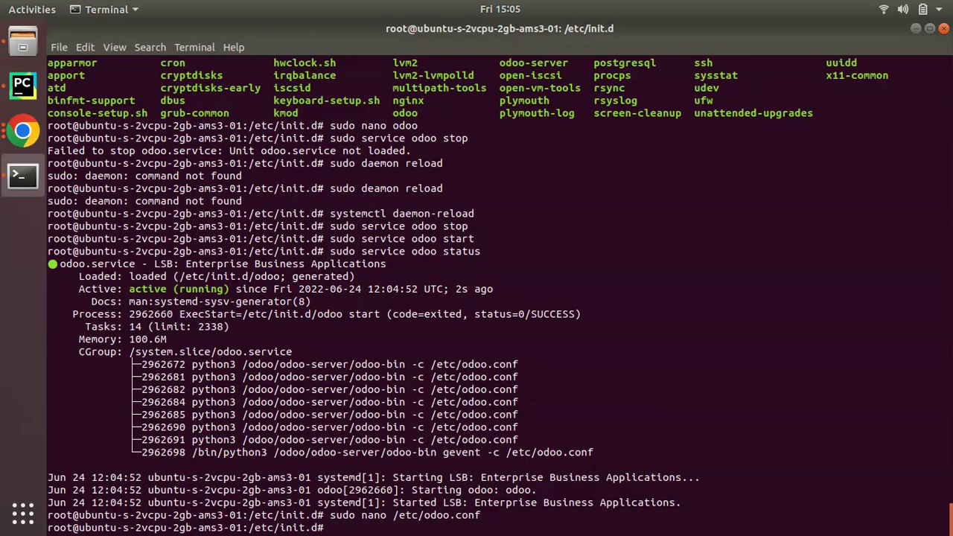
In /var/log/odoo, delete odoo.log with rm -rf and list the directory again
type("cd /var/log/odoo")
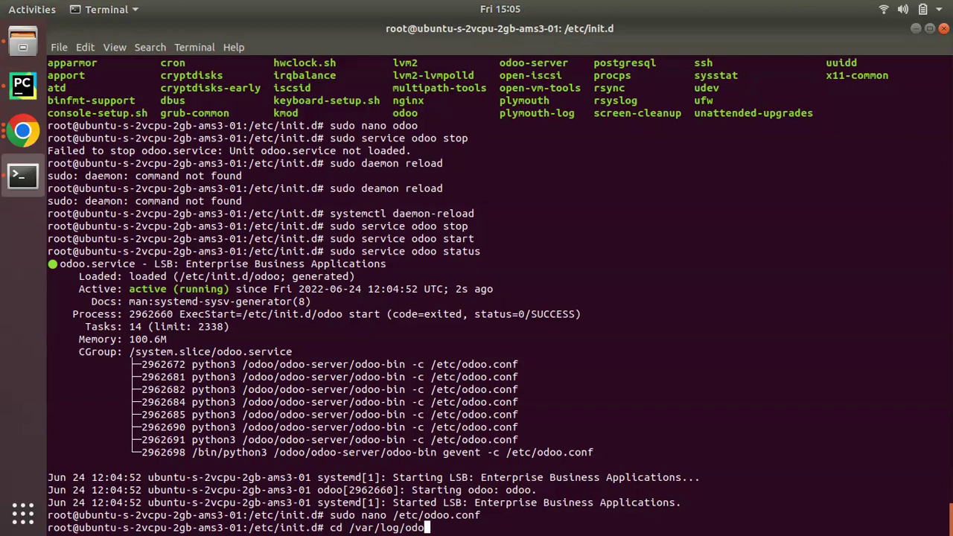
key("Return")
type("ls")
key("Return")
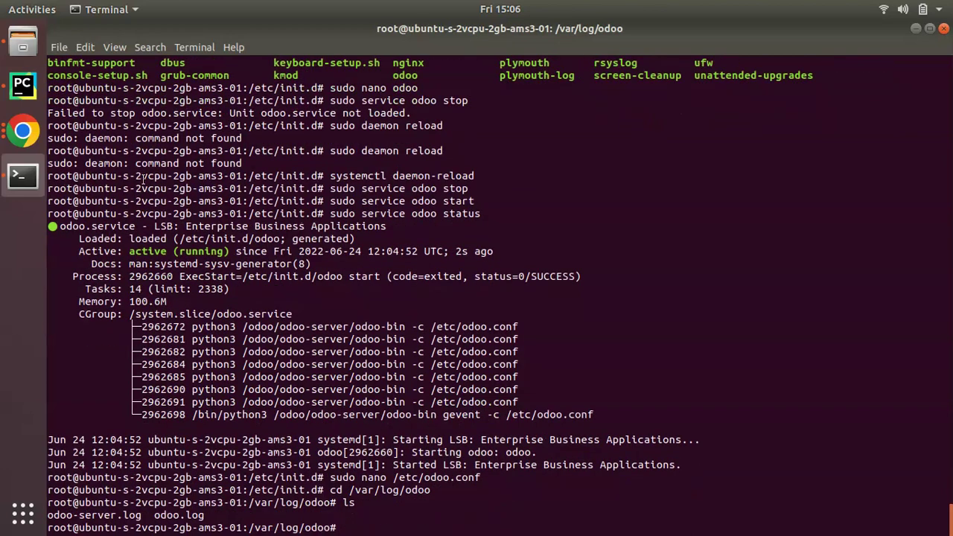
left_click_drag(155, 514, 200, 515)
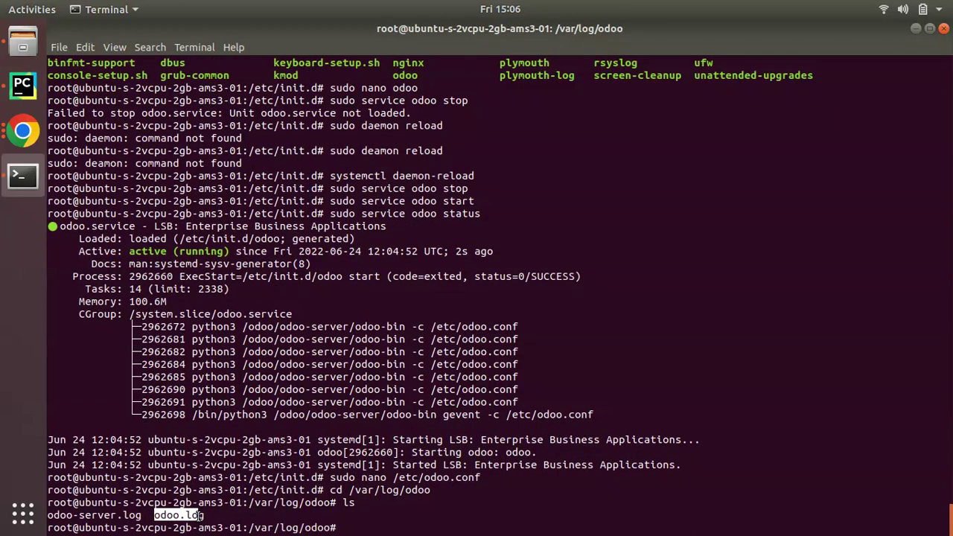
left_click(354, 527)
type("rm")
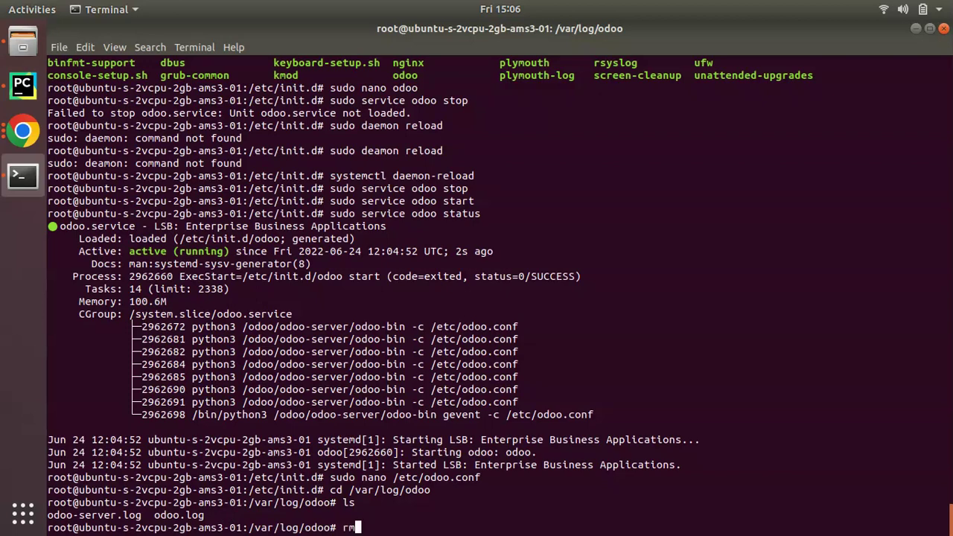
type(" -rf odoo.log")
key("Return")
type("ls")
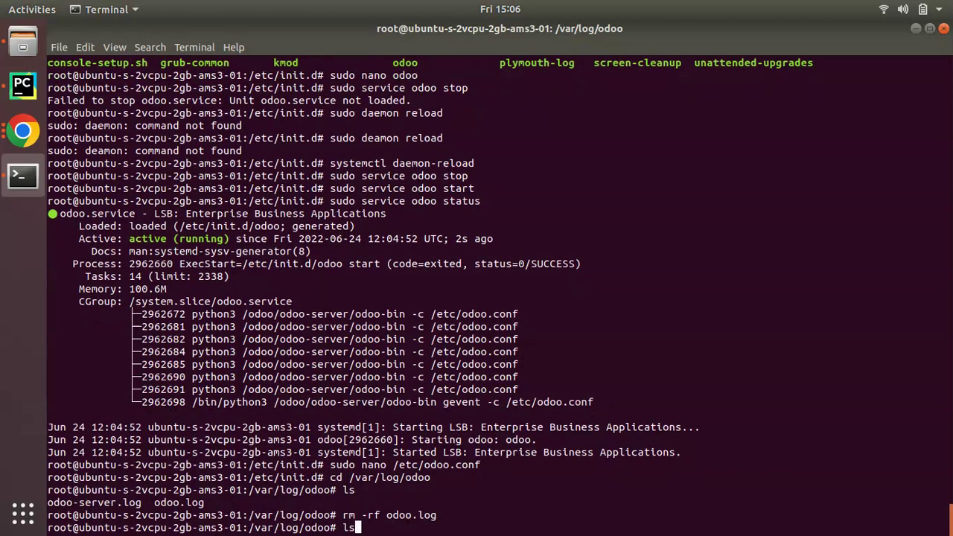
key("Return")
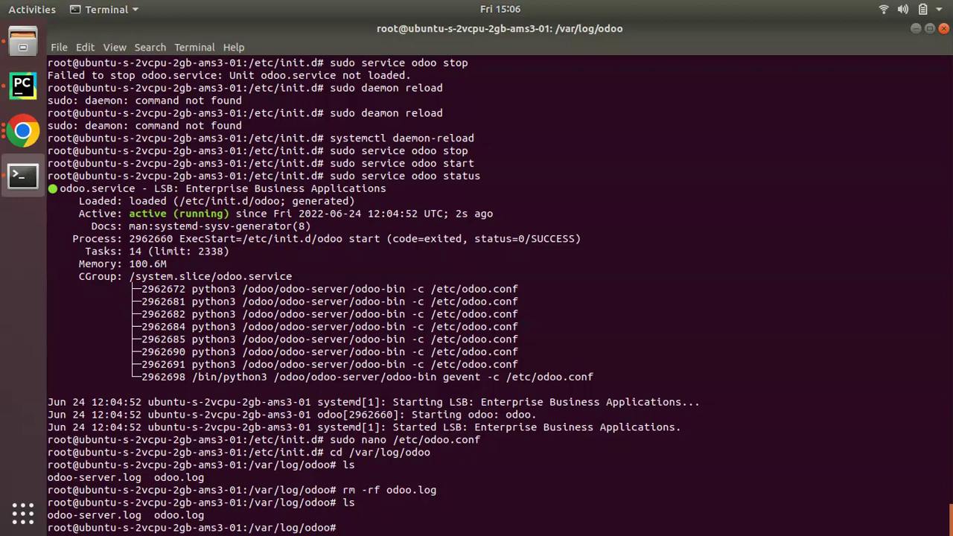
Stop the odoo service and confirm with service status that it is stopped
key("Up")
key("Up")
key("Up")
key("Up")
key("Up")
key("Up")
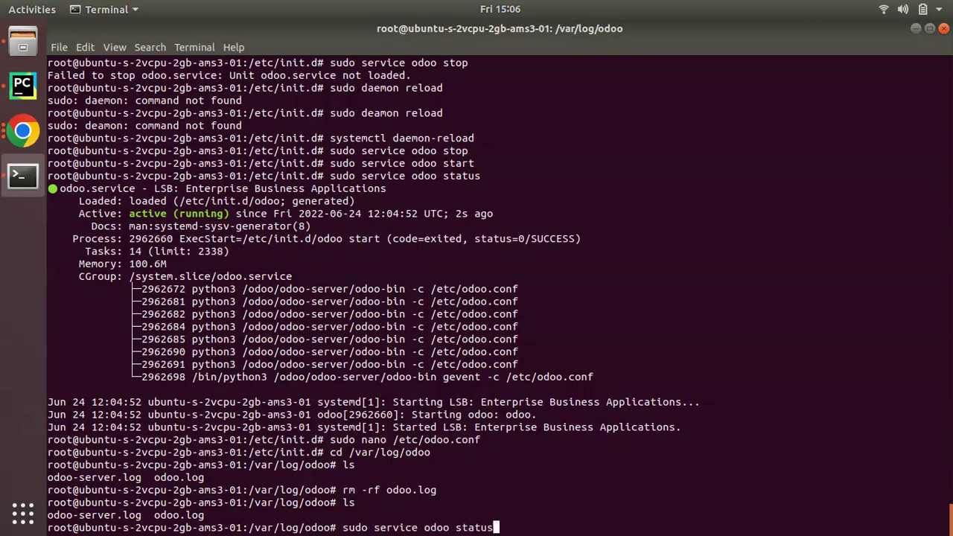
key("Up")
key("Up")
key("Return")
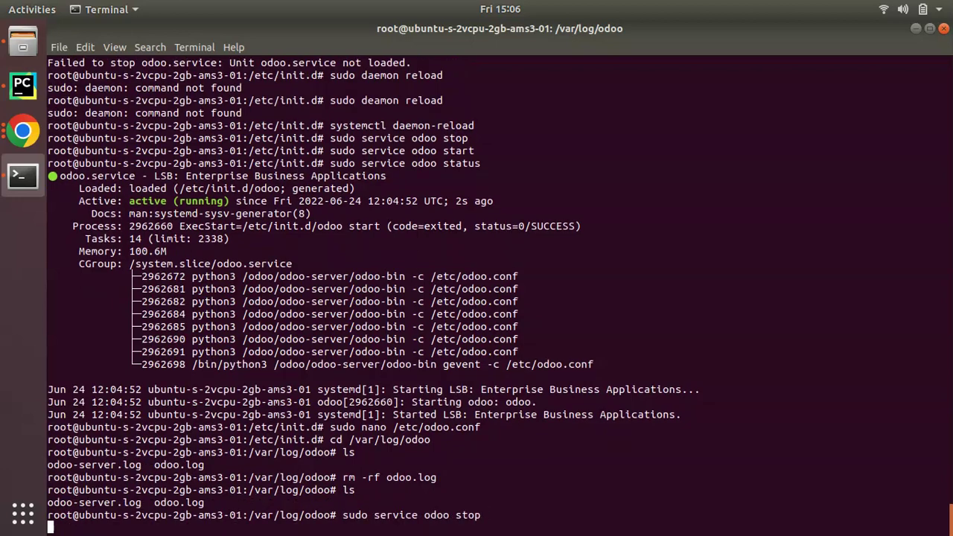
key("Up")
key("Up")
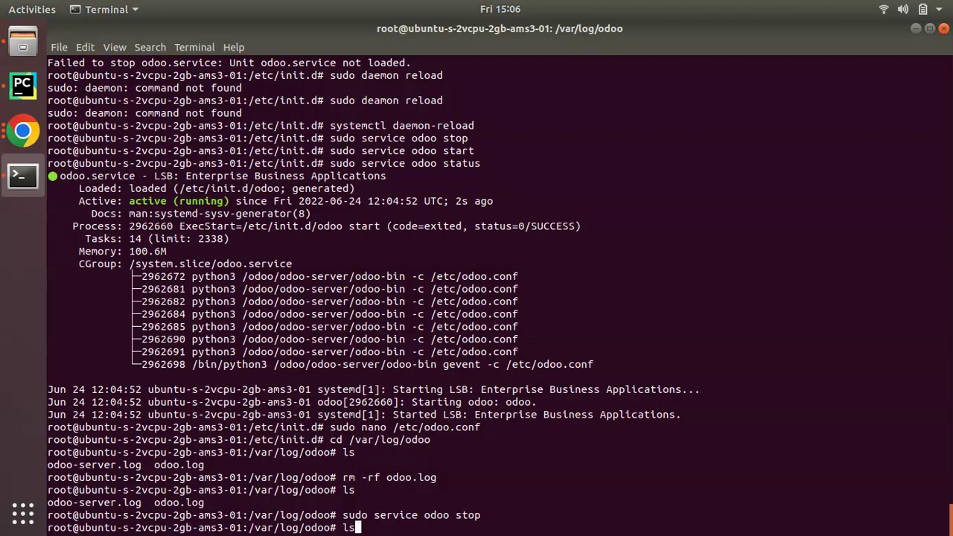
key("Up")
key("BackSpace")
key("BackSpace")
type("ty")
key("BackSpace")
key("BackSpace")
type("atus")
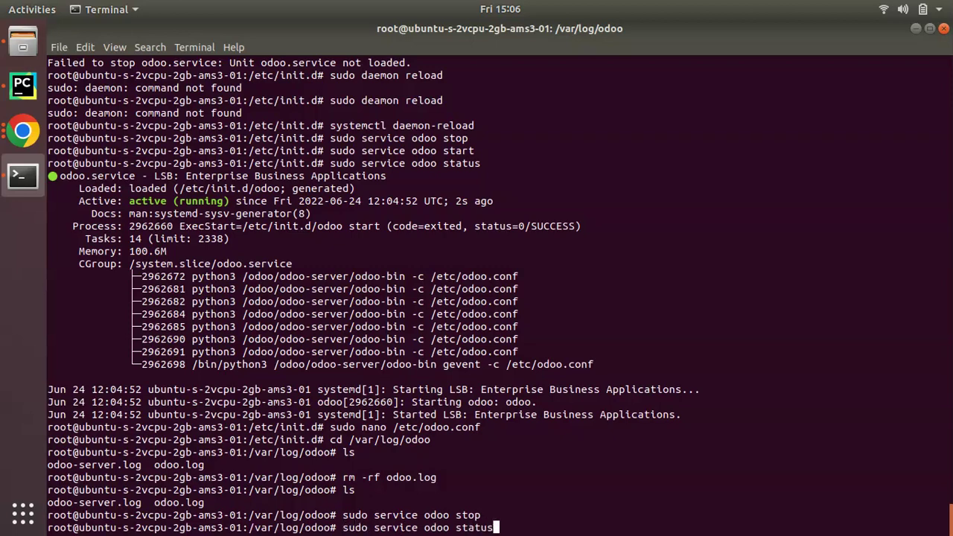
key("Return")
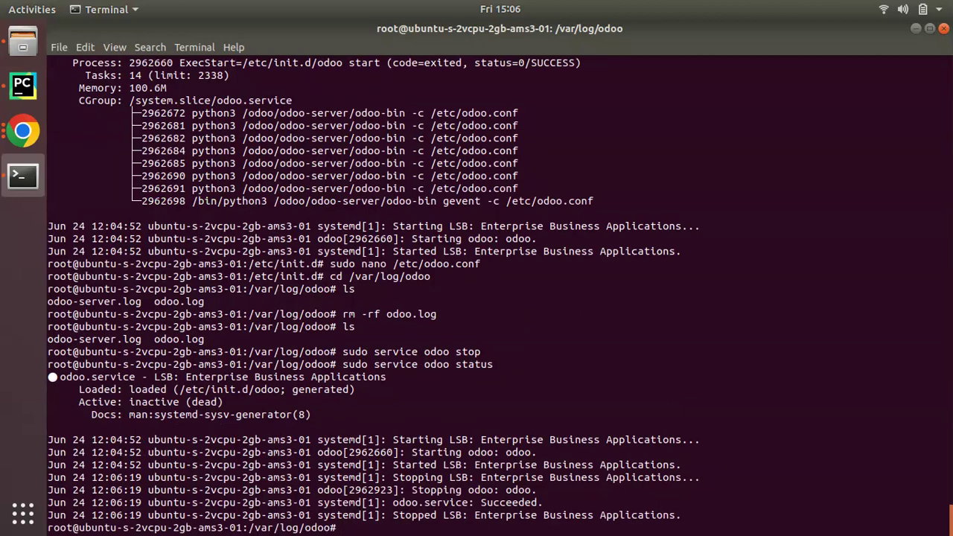
Delete odoo.log again and confirm it is gone from the directory listing
type("ls")
key("Return")
type("rm -rf o")
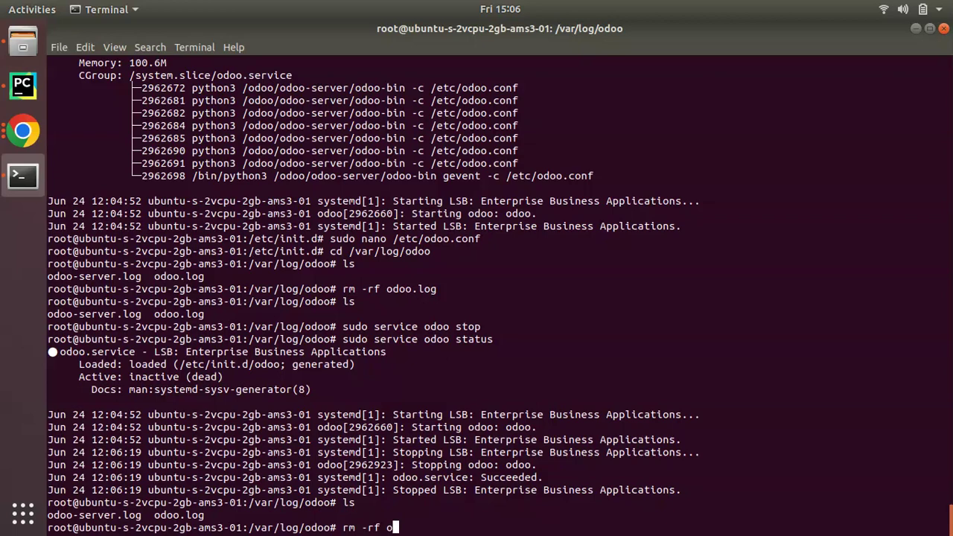
type("doo.log")
key("Return")
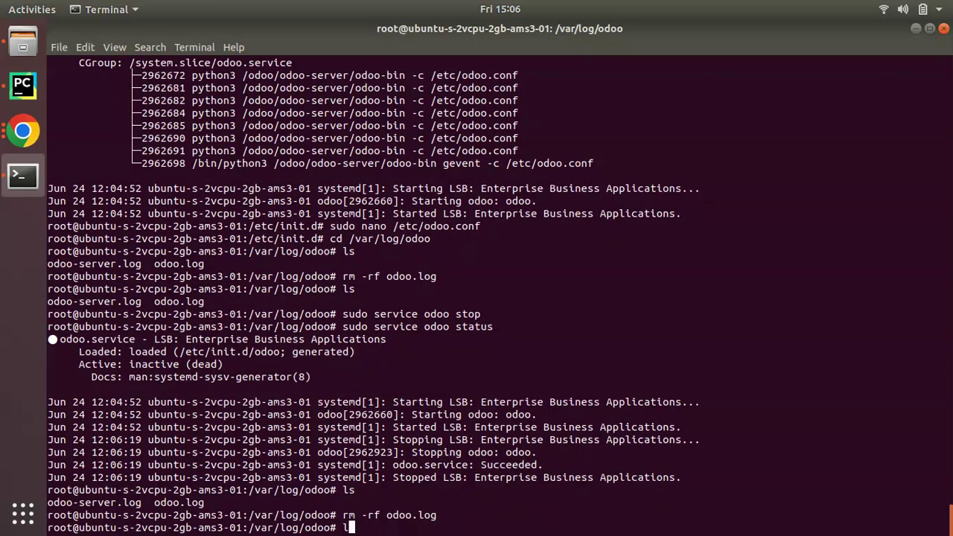
type("ls")
key("Return")
type("ls")
key("Return")
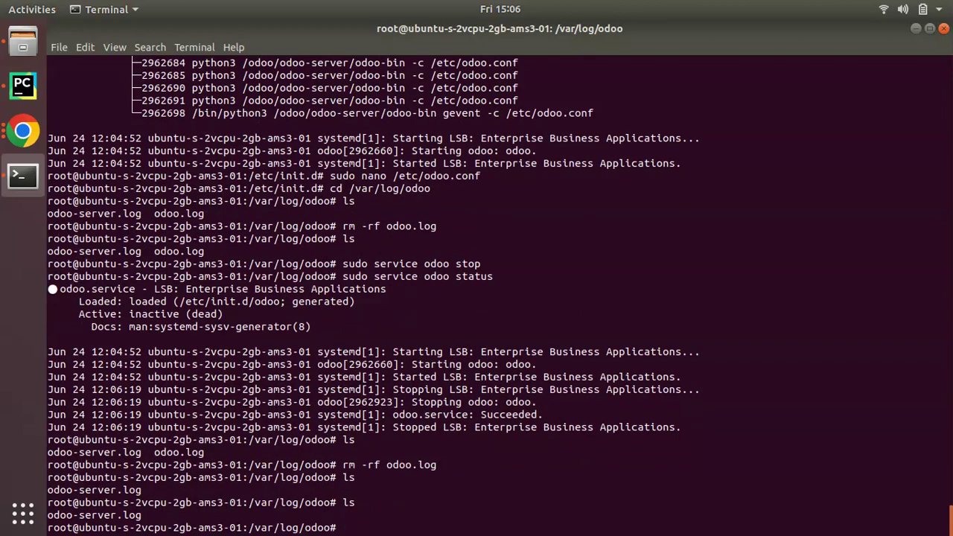
type("ls")
Start the odoo service, list the log files, and begin typing the sudo tail -f command
key("Up")
key("Up")
key("Up")
key("Up")
key("Up")
key("Down")
key("Down")
key("Down")
key("Down")
key("Down")
key("Up")
key("Up")
key("Up")
key("Up")
key("Up")
key("BackSpace")
key("BackSpace")
type("art")
key("Return")
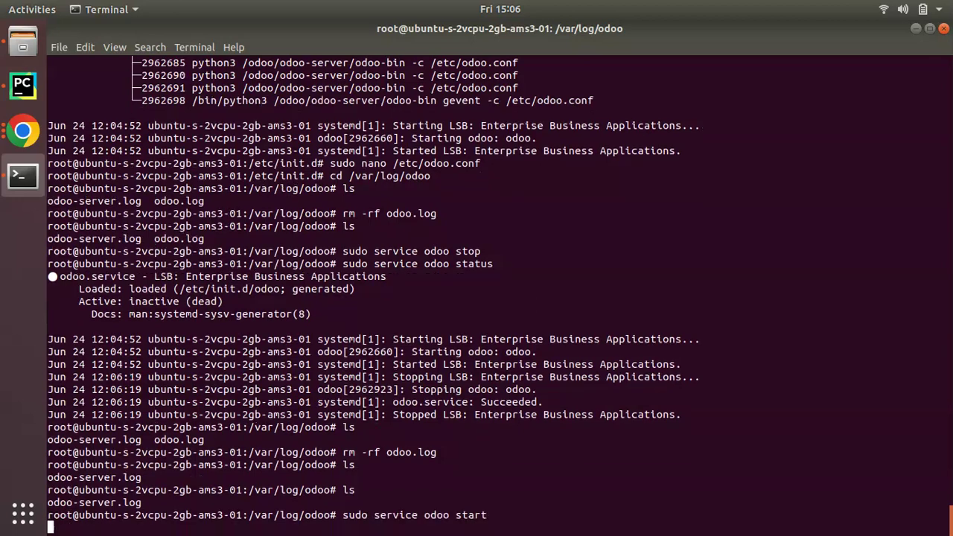
type("ls")
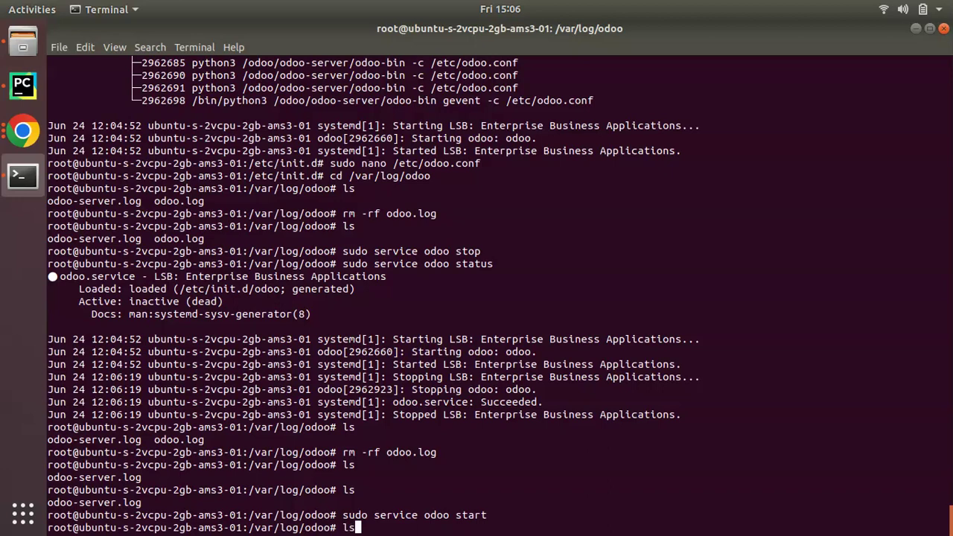
key("Return")
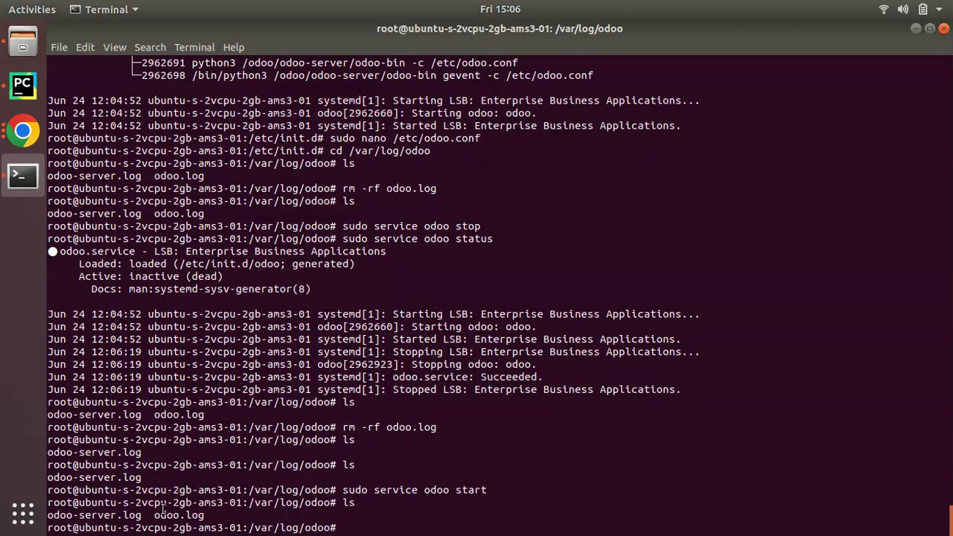
type("sudo tail -f odoo")
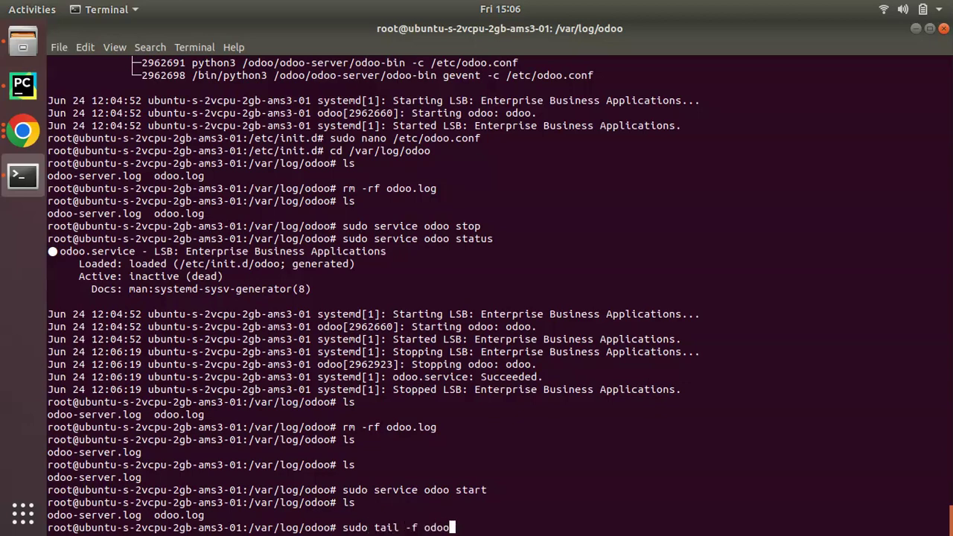
type("/log")
Follow odoo.log live and scroll through the port 8072 'Address already in use' traceback
key("Return")
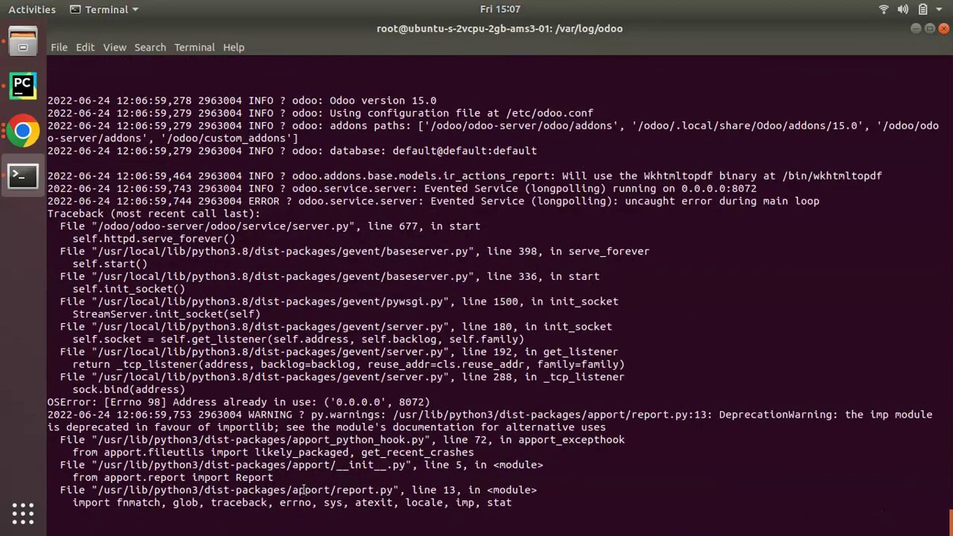
scroll(351, 448, "up", 8)
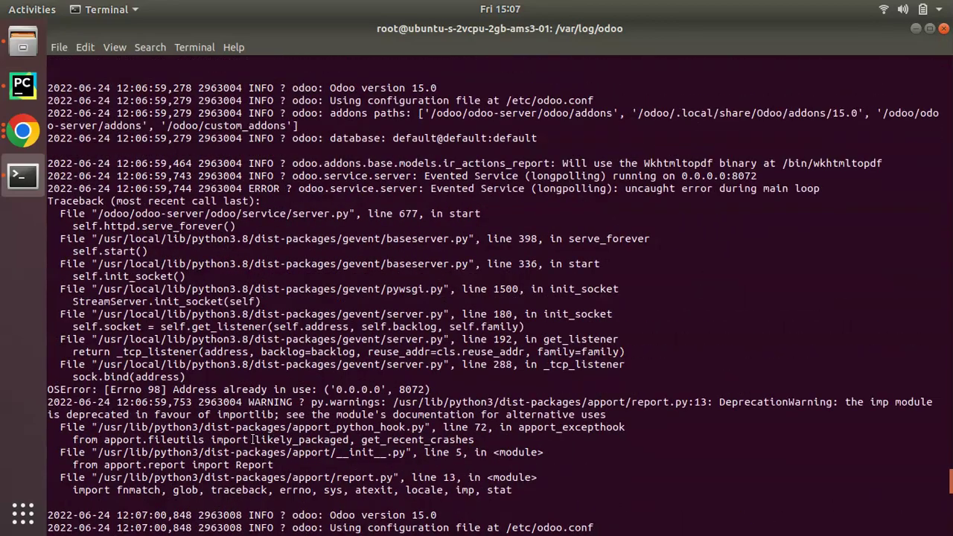
scroll(351, 446, "up", 12)
scroll(339, 313, "up", 7)
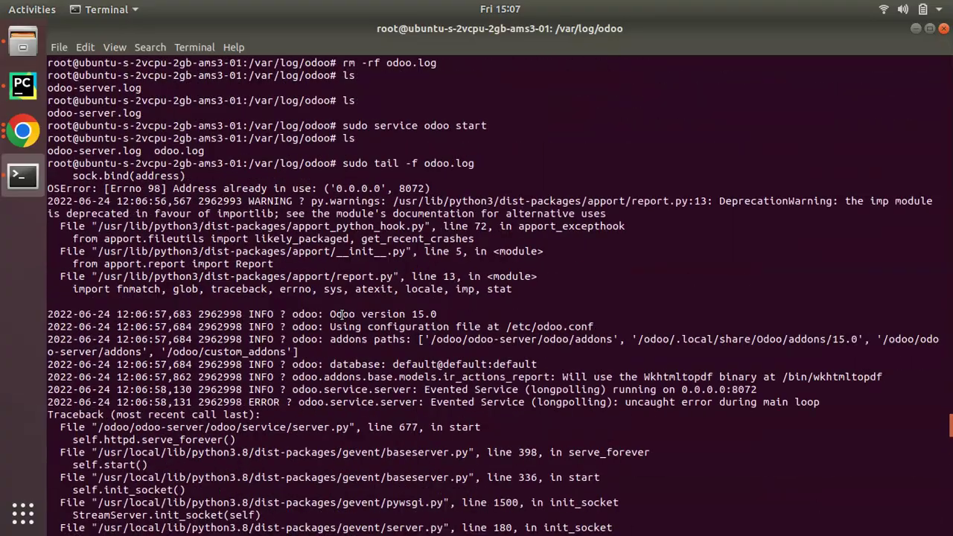
scroll(349, 320, "down", 20)
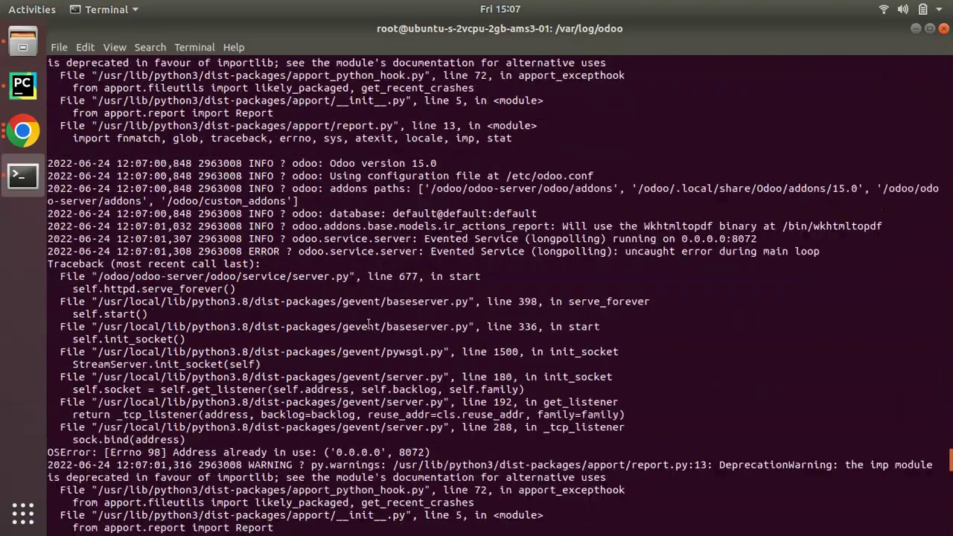
scroll(368, 325, "down", 15)
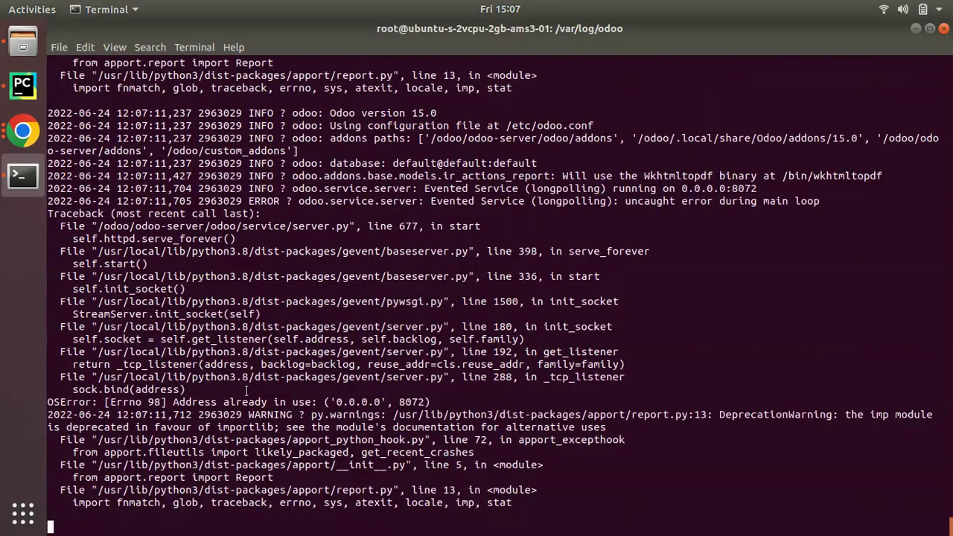
key("Up")
key("Up")
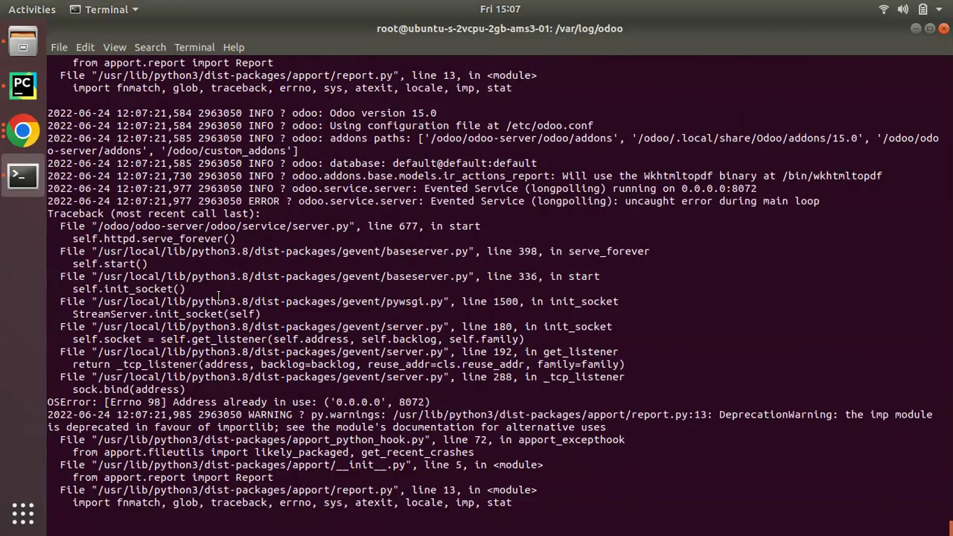
left_click(22, 131)
Open a new Chrome tab and load the server address 159.223.212.140:8079
left_click(186, 82)
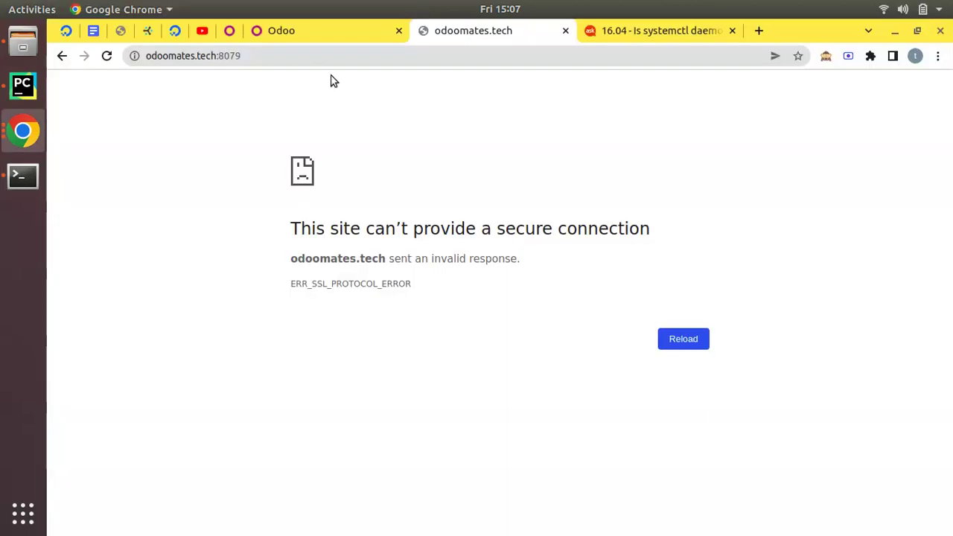
left_click(220, 58)
left_click(220, 58)
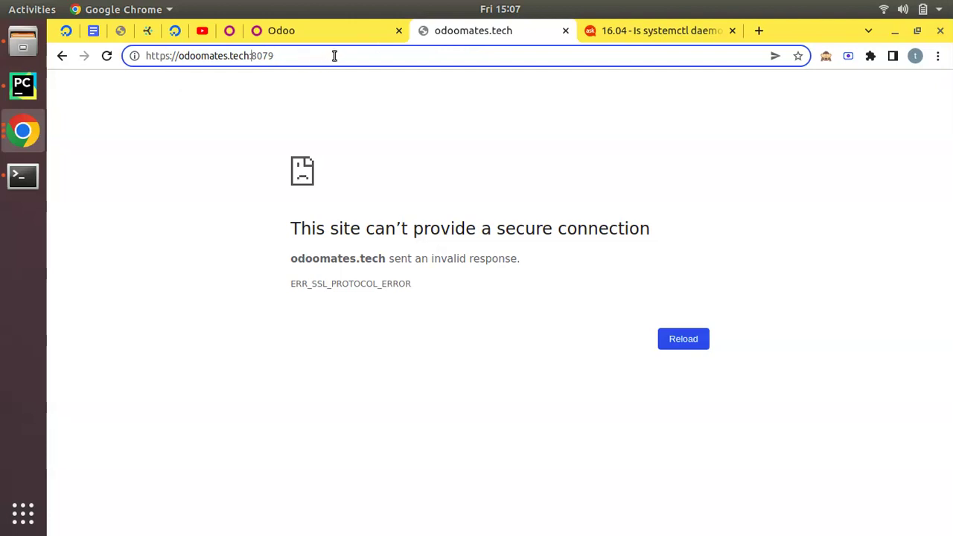
left_click(756, 32)
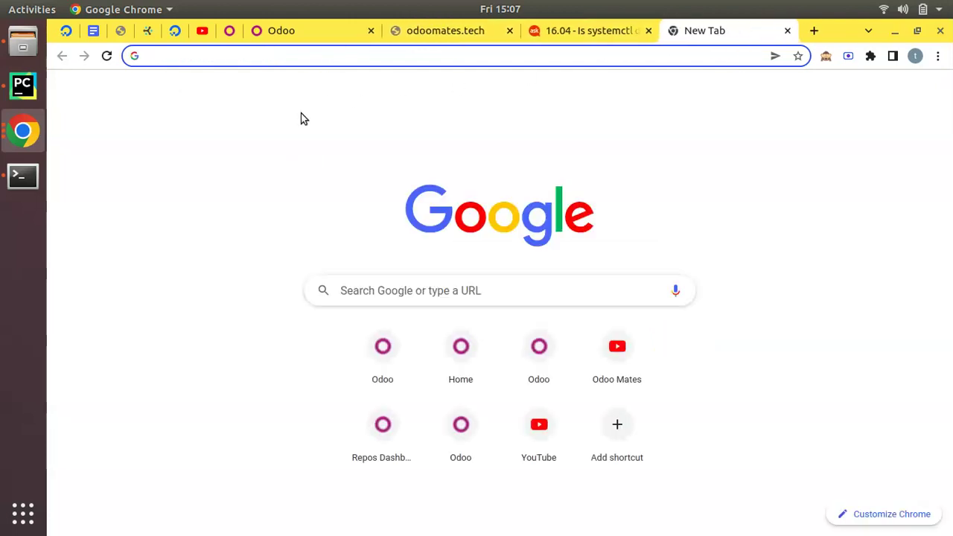
left_click(23, 179)
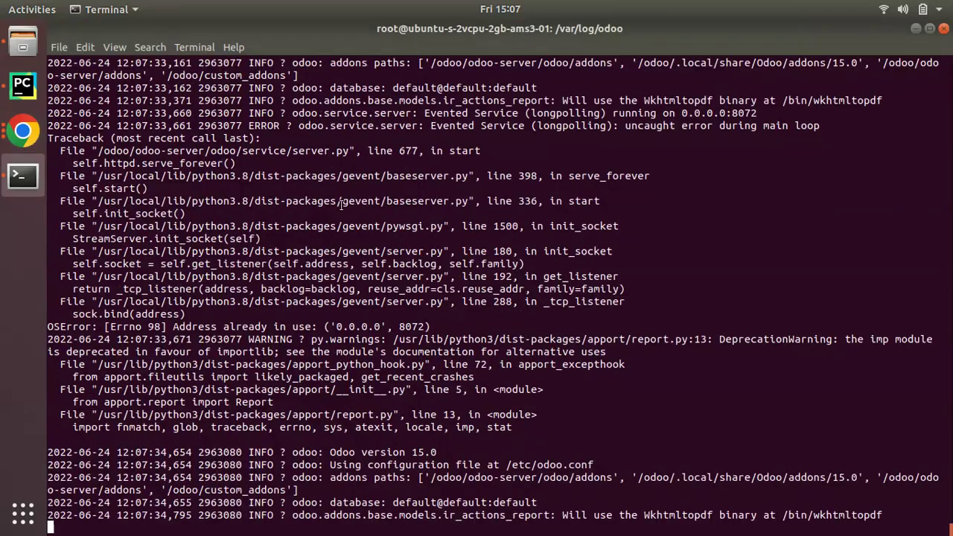
scroll(396, 68, "up", 15)
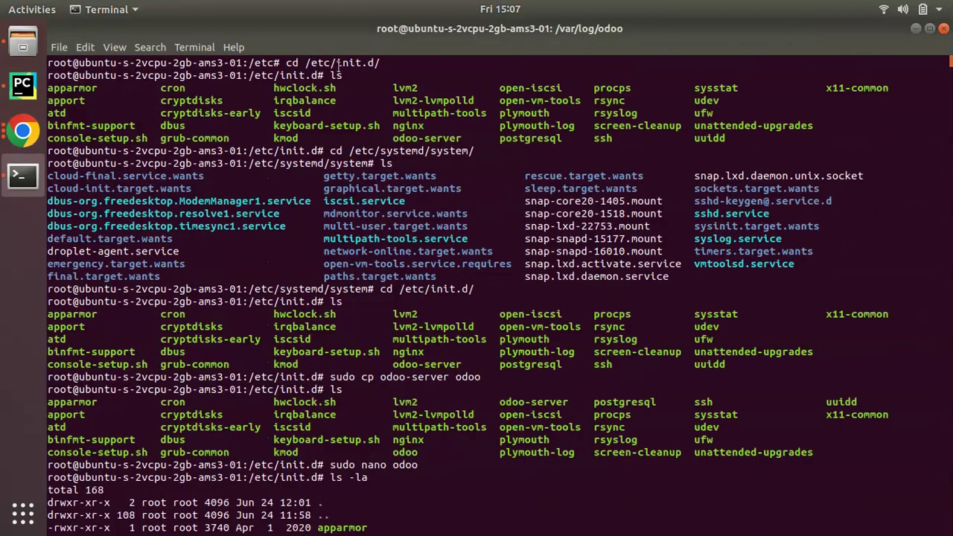
left_click(23, 131)
left_click(149, 97)
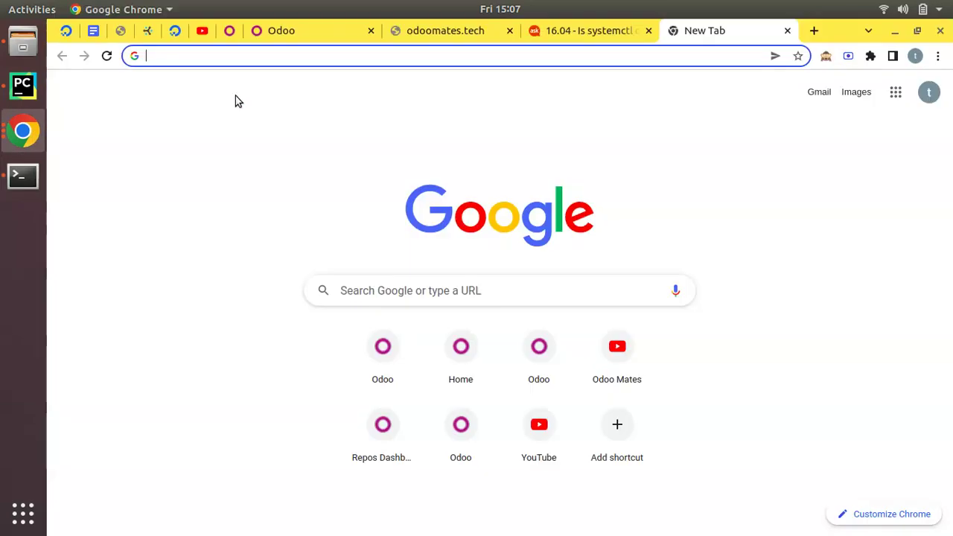
type("15")
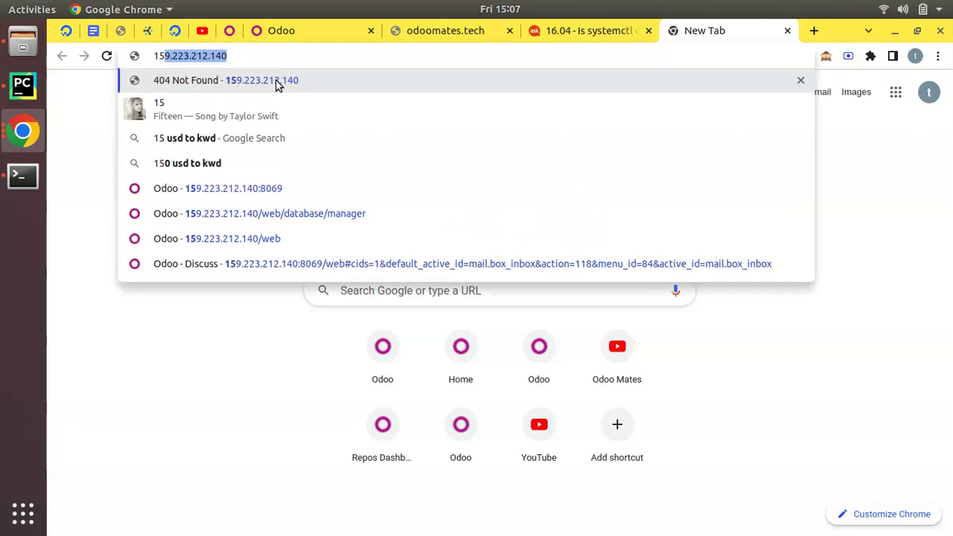
key("Right")
type(":")
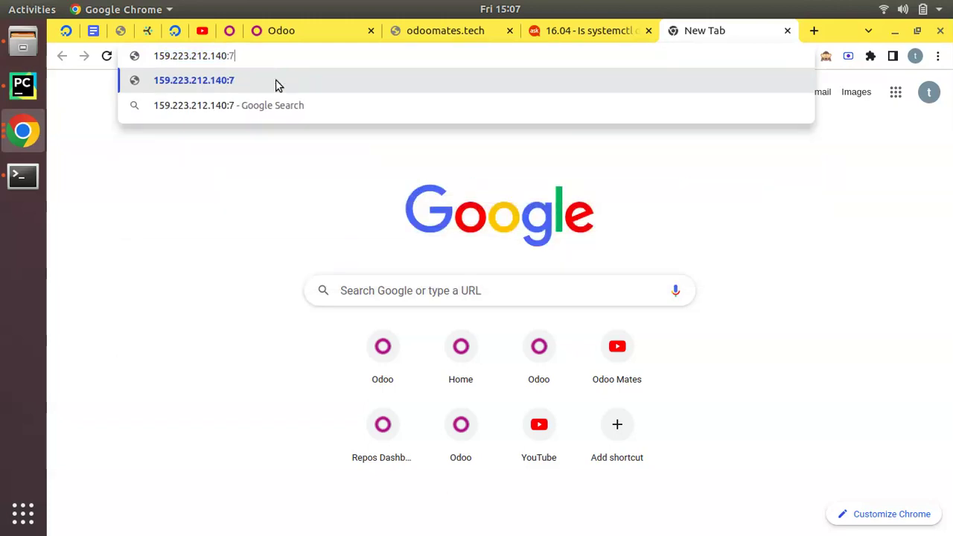
type("8")
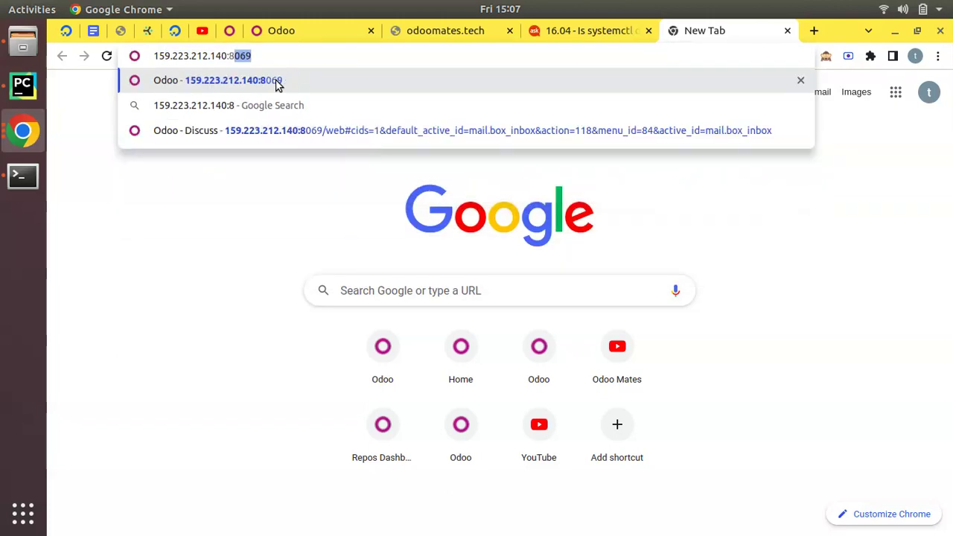
type("079")
key("Return")
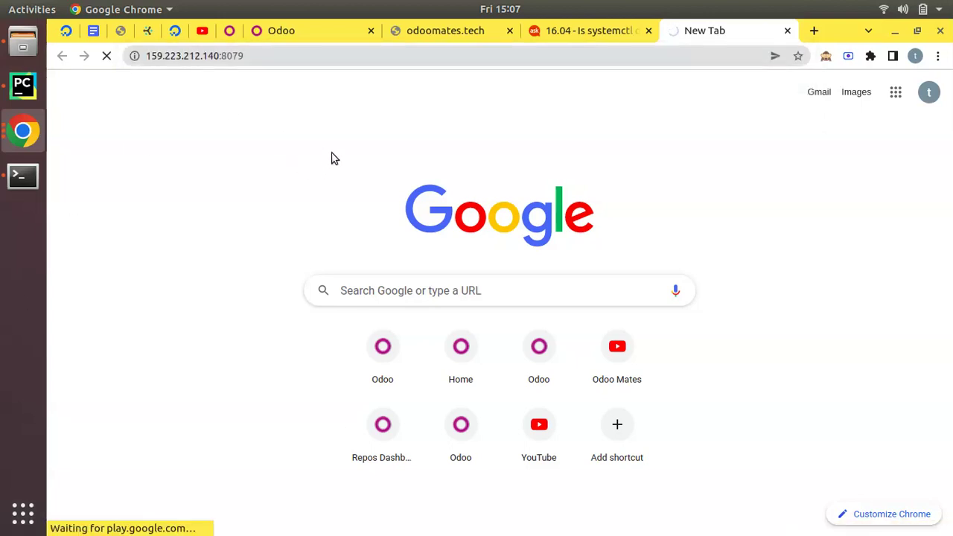
Open the database manager at 159.223.212.140:8079 and compare it with the odoomates.tech tab
left_click(348, 59)
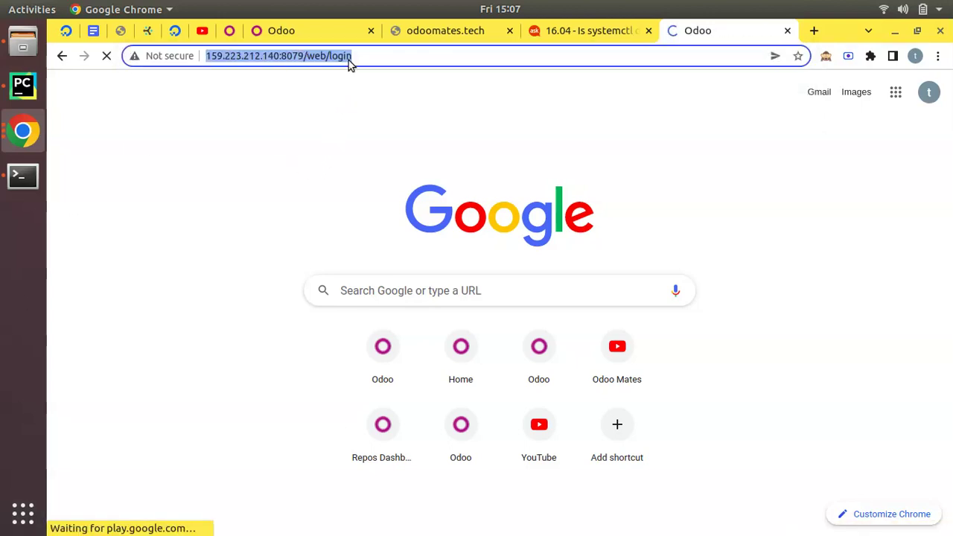
left_click(357, 154)
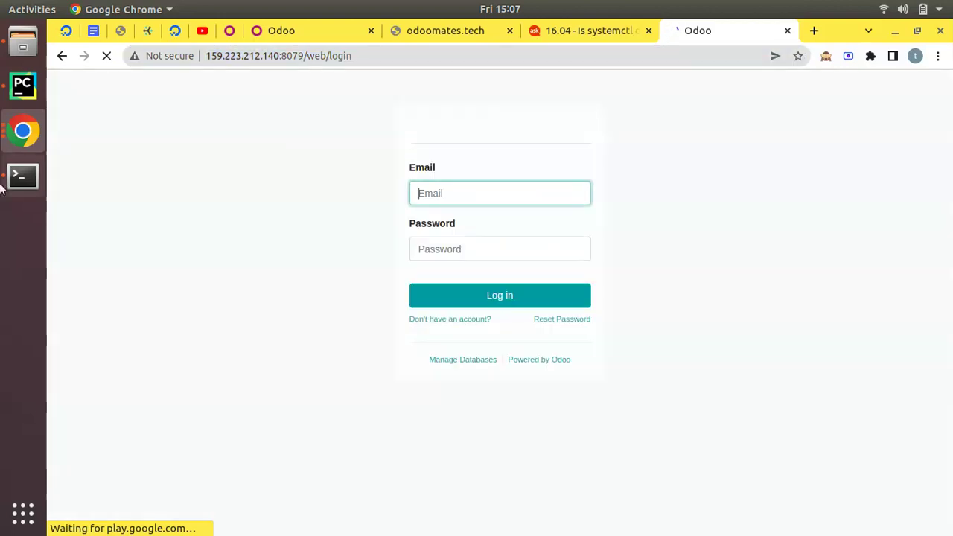
left_click(467, 413)
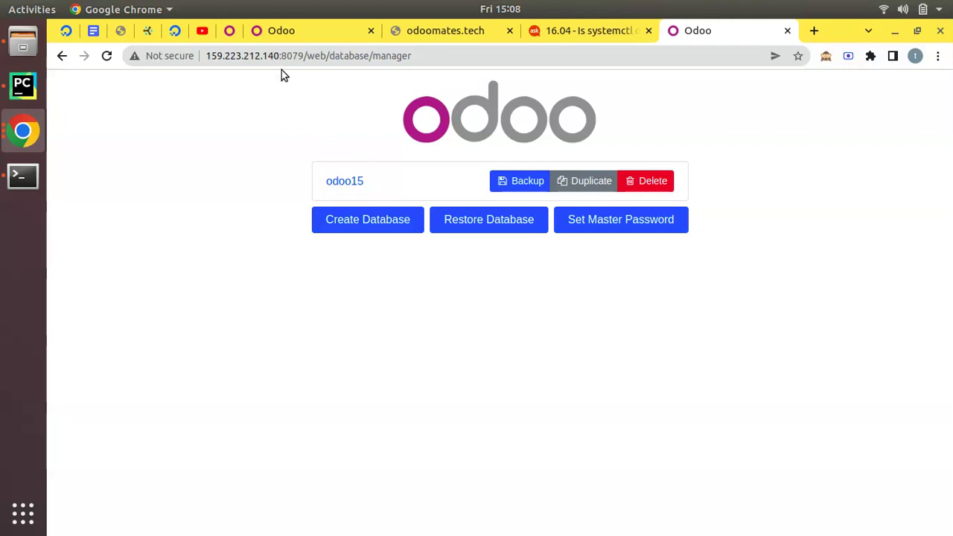
left_click(301, 30)
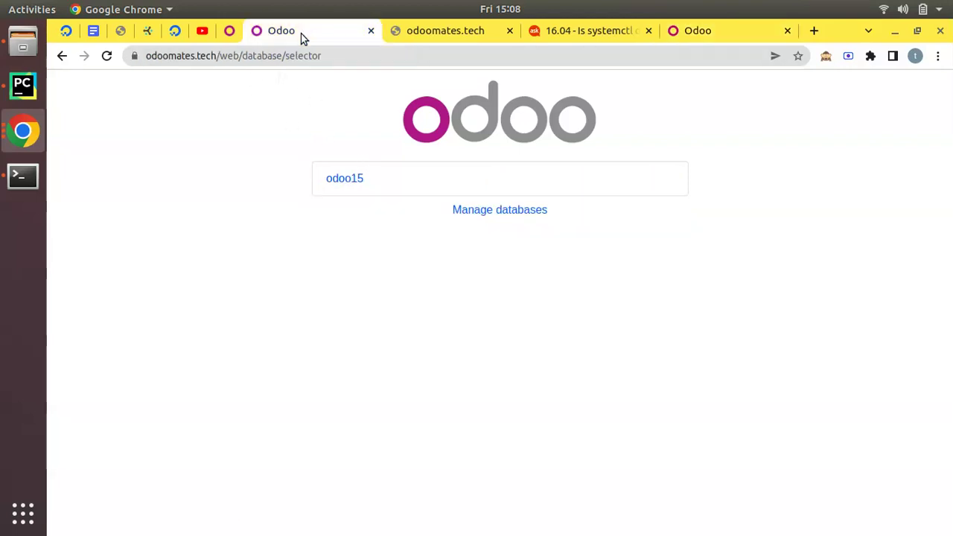
left_click(709, 34)
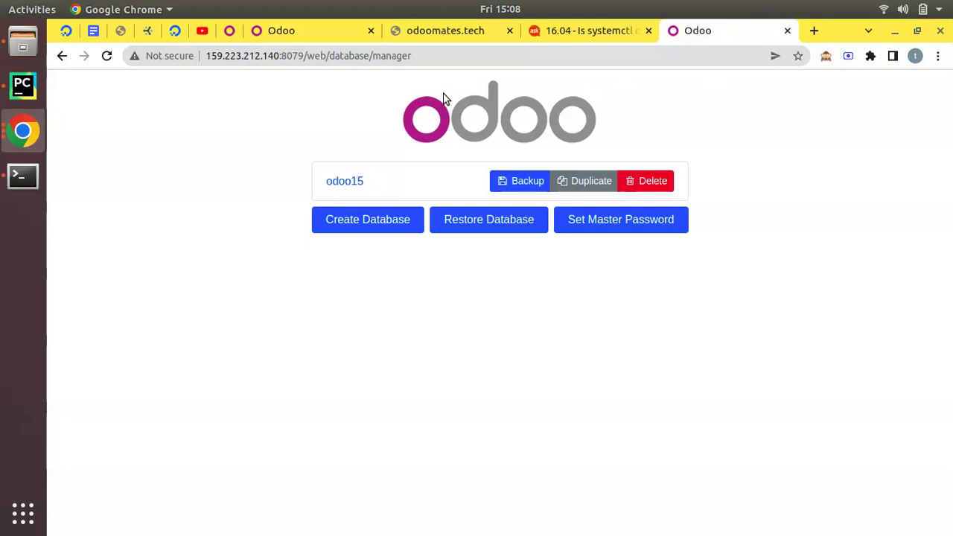
left_click(341, 32)
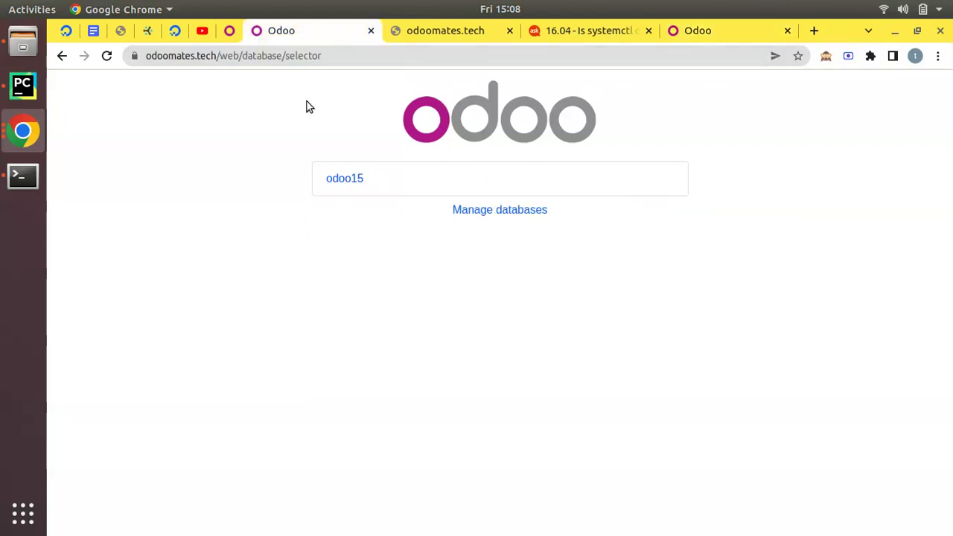
left_click(693, 32)
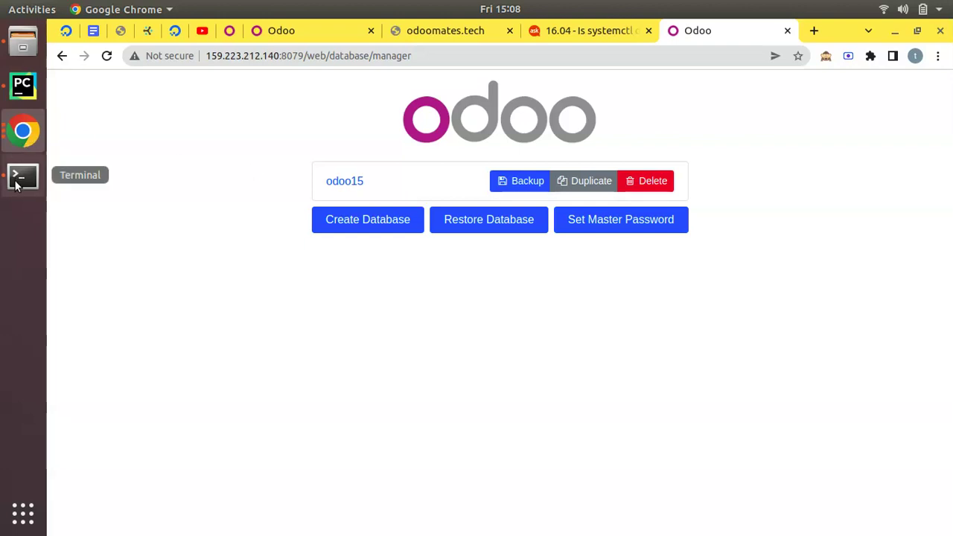
Return to the YouTube database-user tutorial and copy the createuser command from its description
left_click(201, 30)
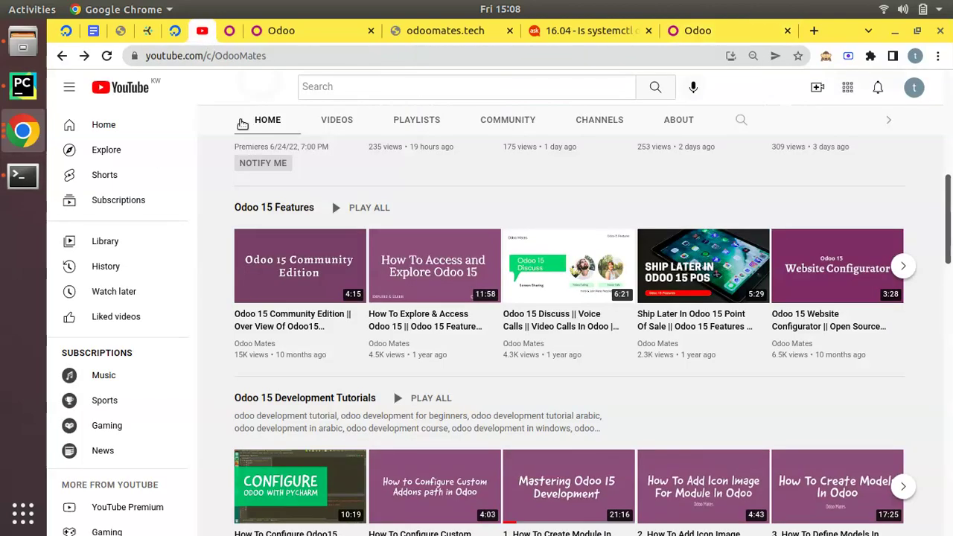
left_click(63, 56)
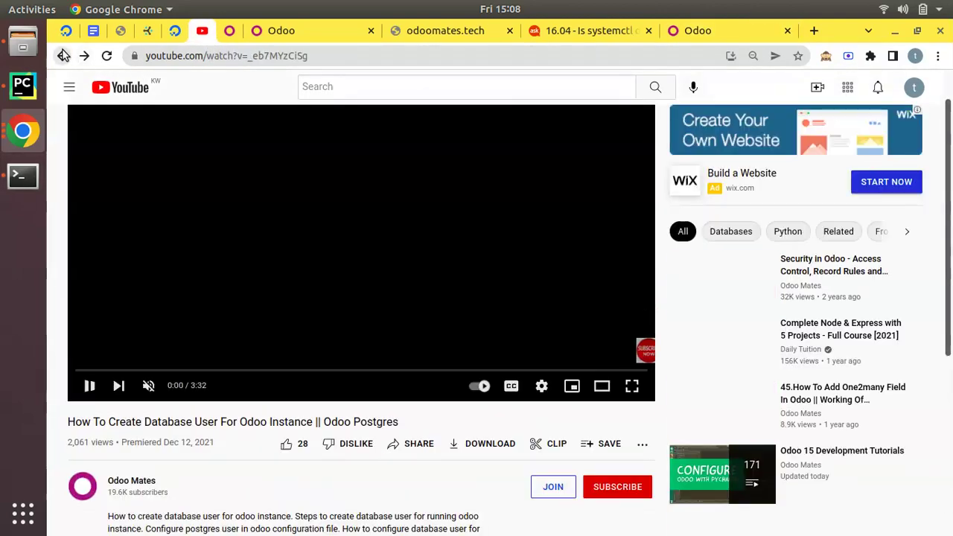
scroll(178, 394, "down", 1)
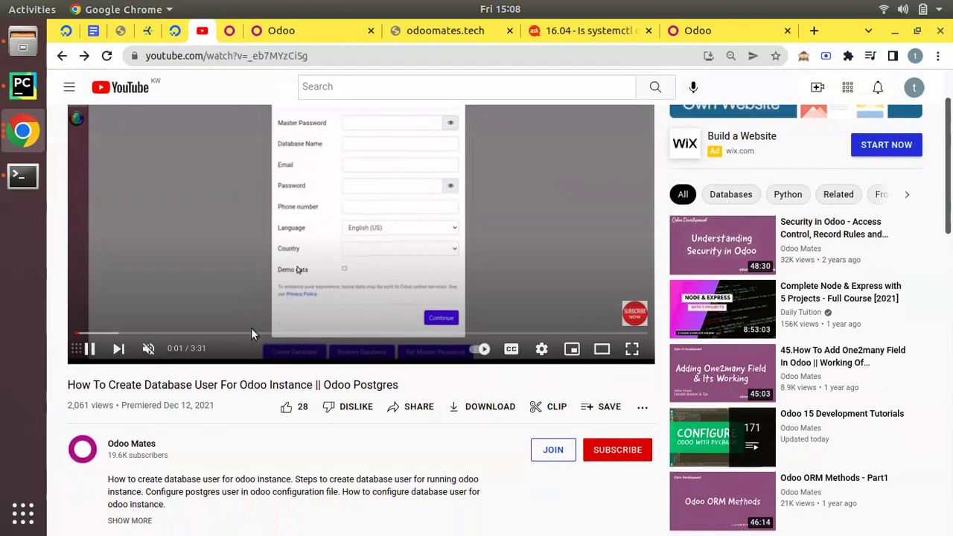
scroll(223, 312, "down", 2)
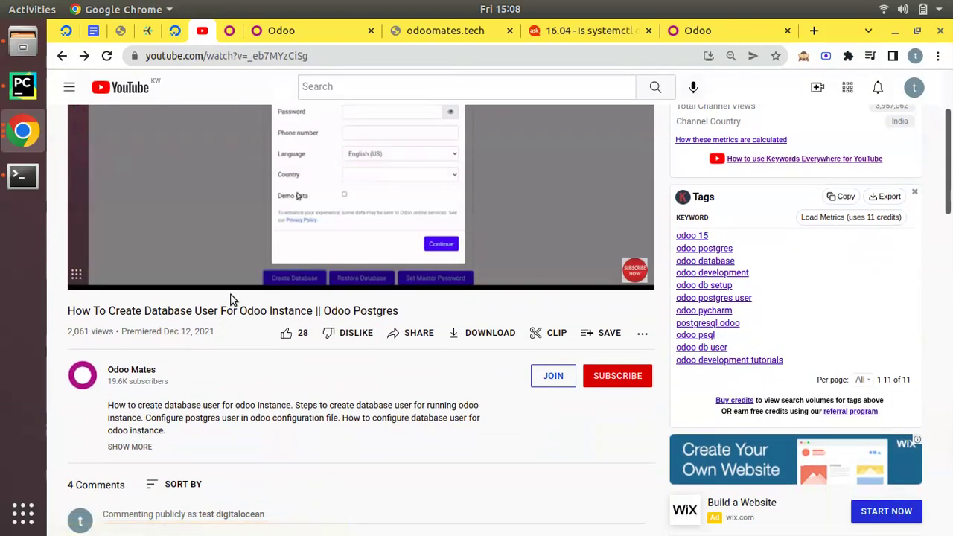
scroll(231, 260, "up", 4)
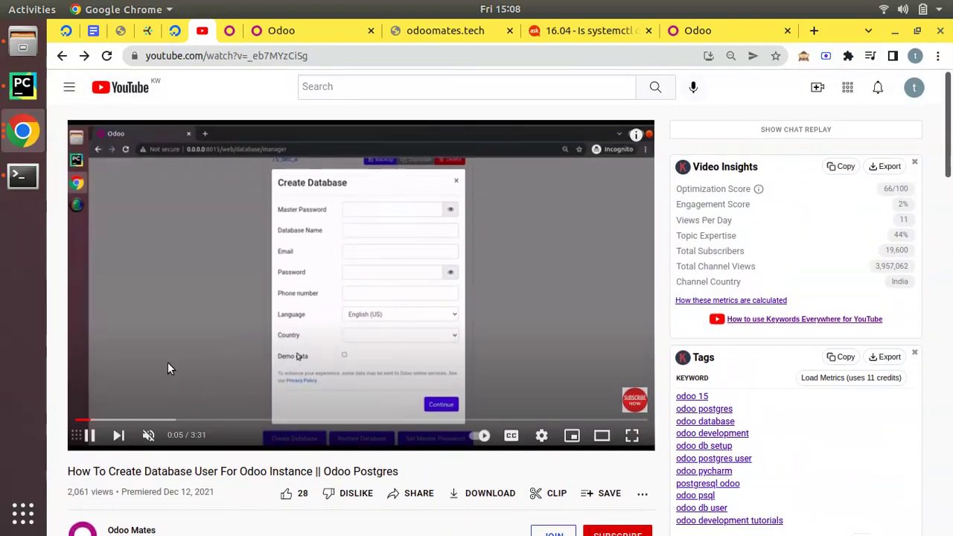
scroll(189, 332, "down", 5)
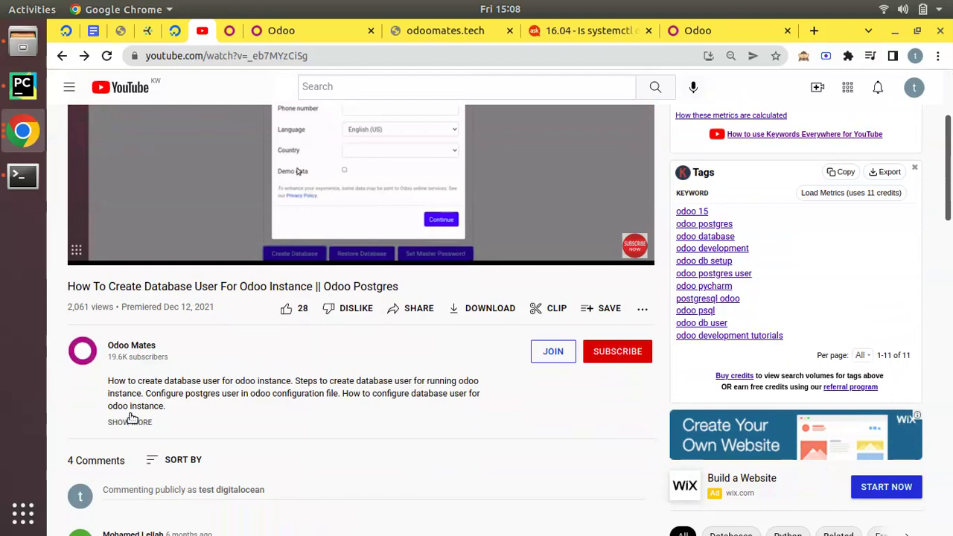
left_click(129, 421)
scroll(144, 337, "down", 3)
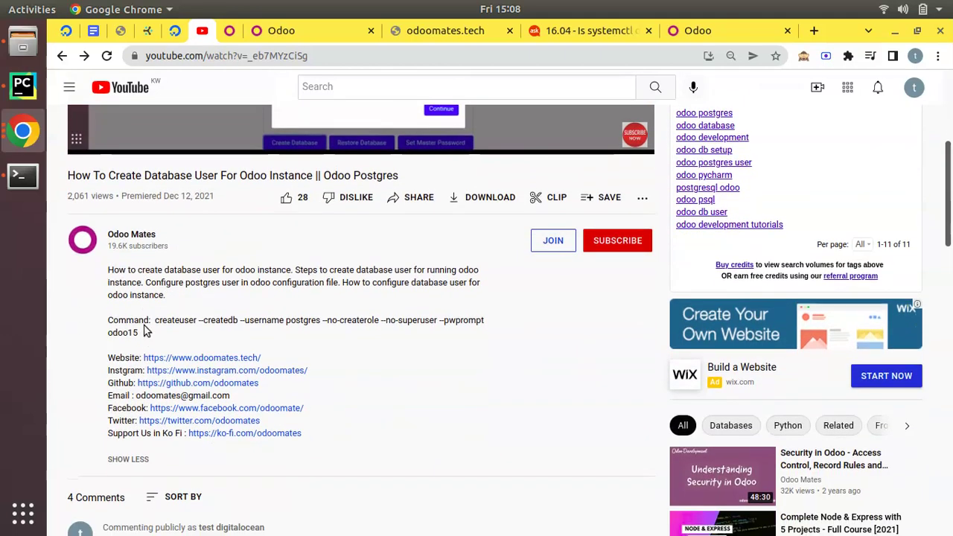
left_click_drag(153, 320, 167, 341)
right_click(177, 322)
left_click(192, 332)
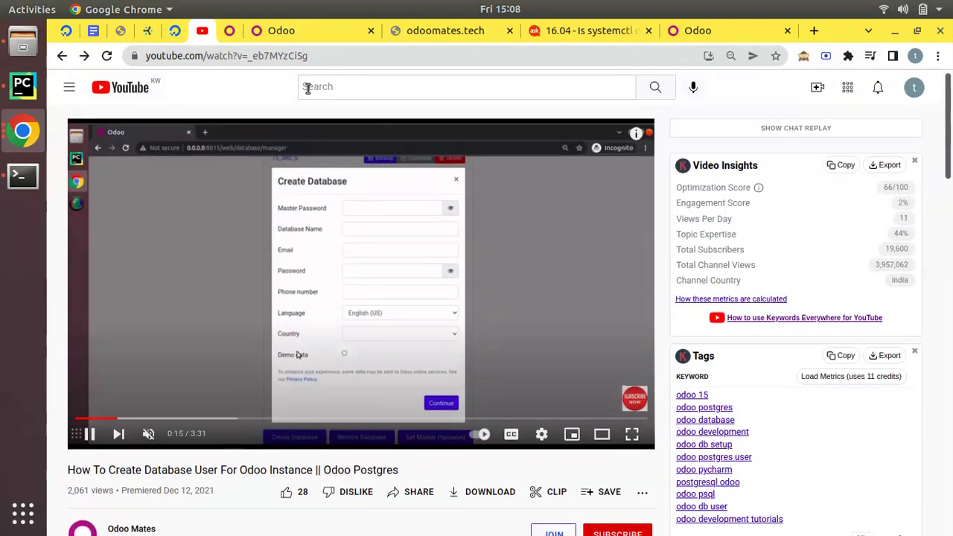
Stop the running odoo.log tail with Ctrl+Z and clear the terminal
left_click(317, 32)
left_click(21, 176)
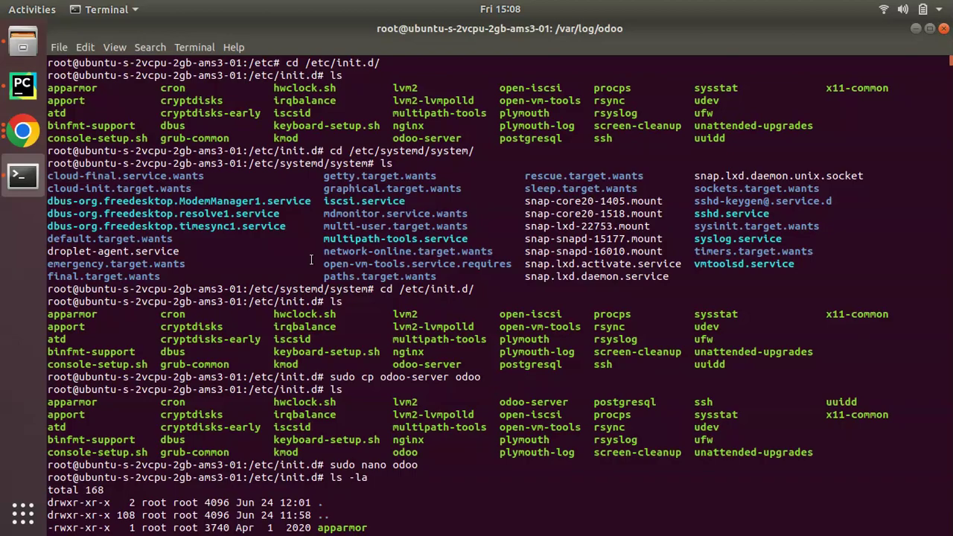
scroll(386, 378, "down", 10)
scroll(386, 378, "down", 20)
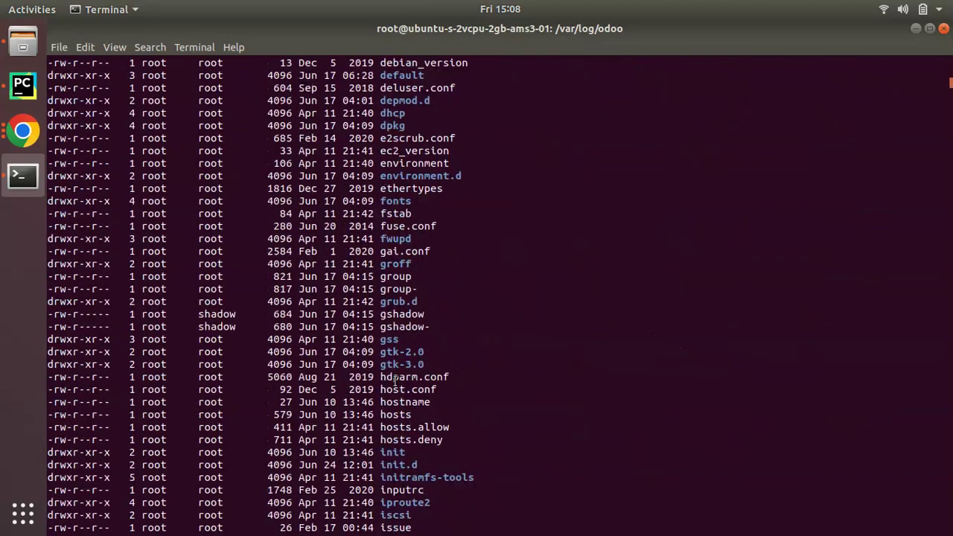
left_click_drag(949, 97, 909, 508)
key("ctrl+z")
type("c")
type("lear")
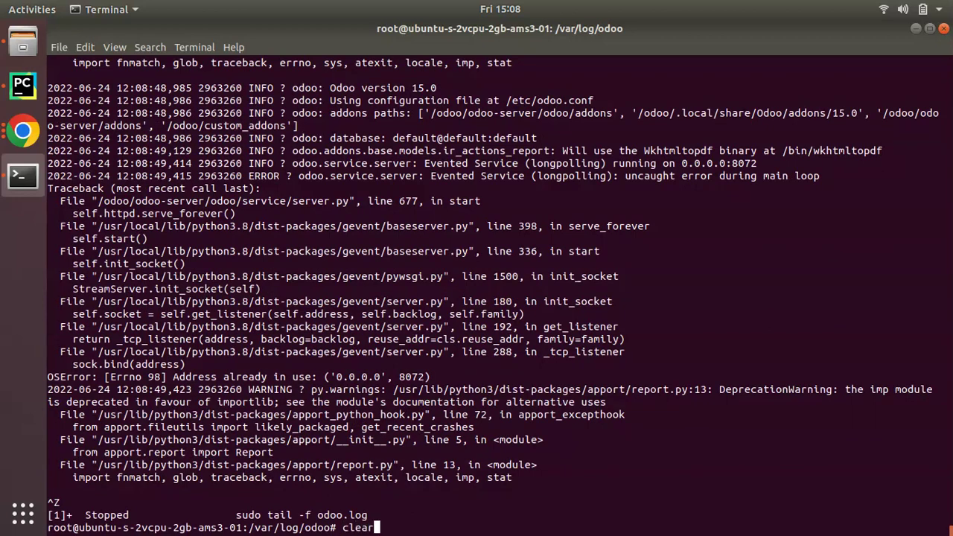
key("Return")
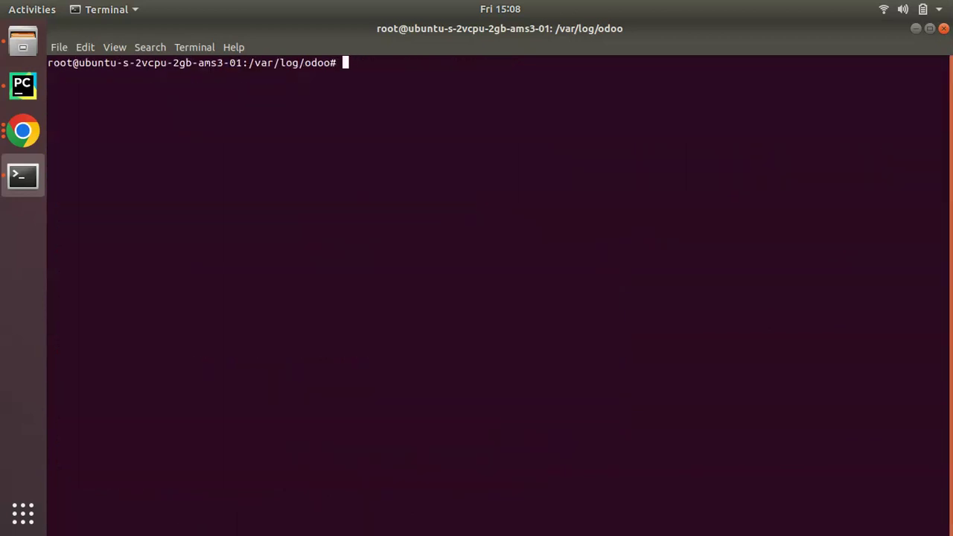
As the postgres user, run the pasted createuser --pwprompt odoo15 command, entering the password twice
type("sudo su postgres")
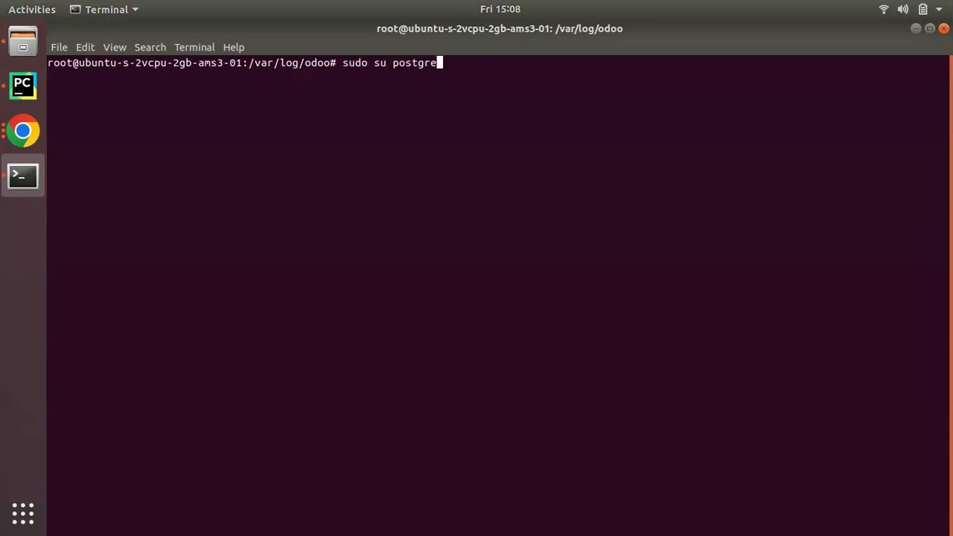
key("Return")
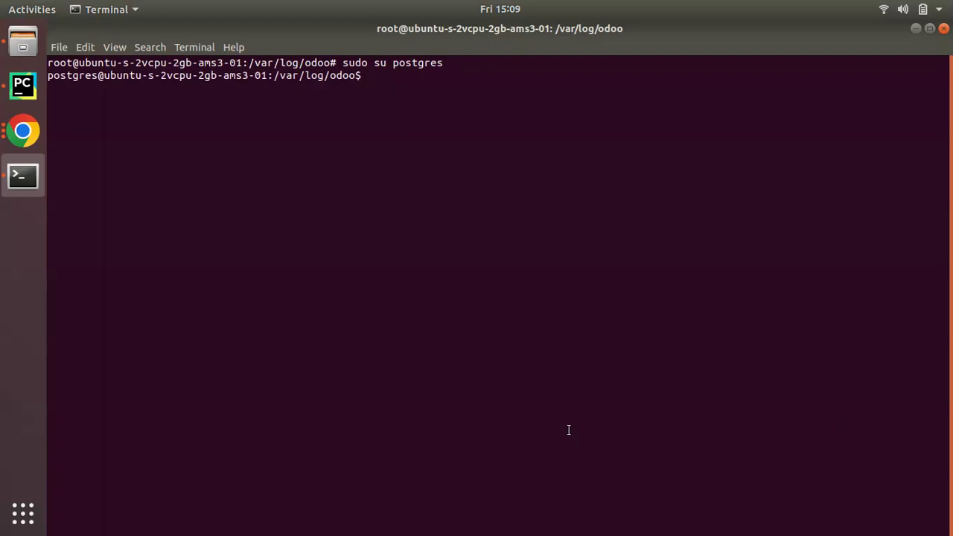
left_click_drag(47, 75, 268, 75)
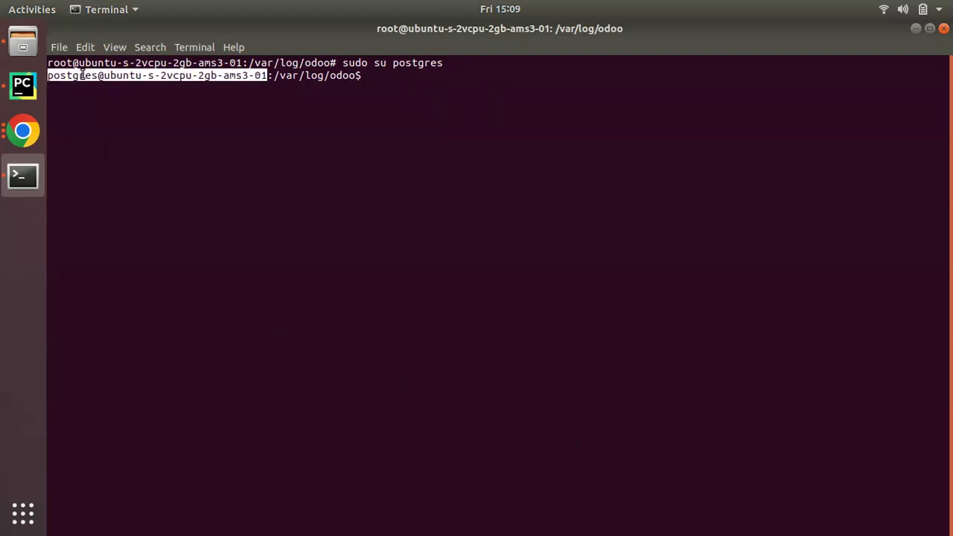
left_click(347, 109)
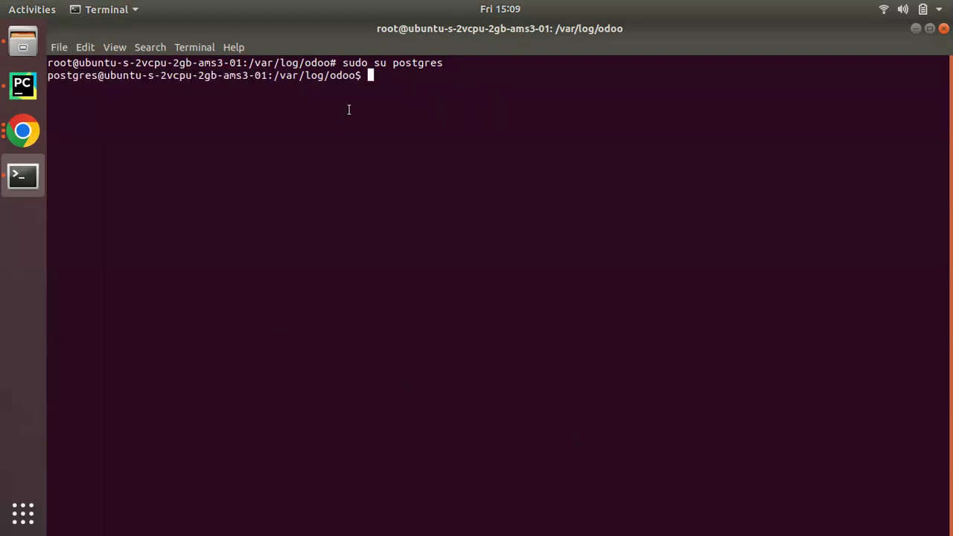
key("ctrl+shift+v")
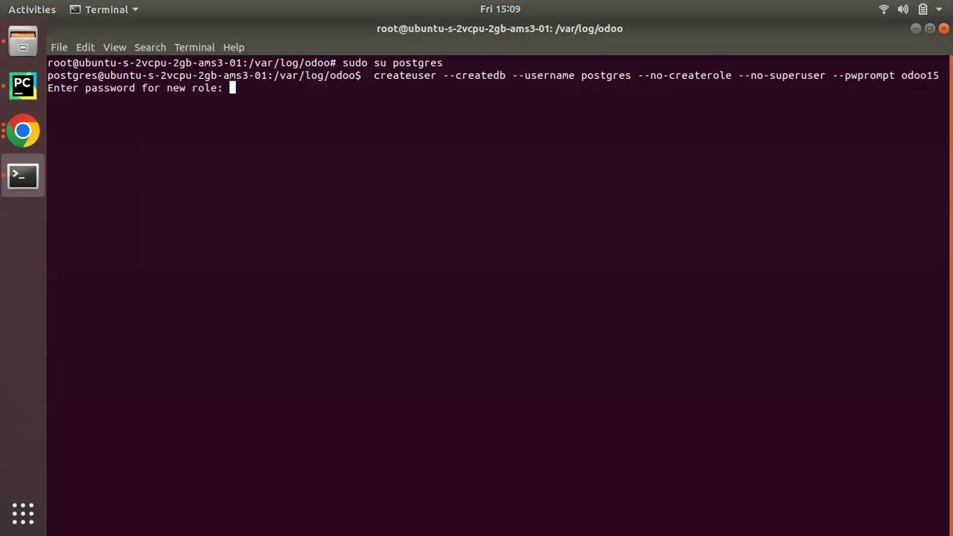
key("Return")
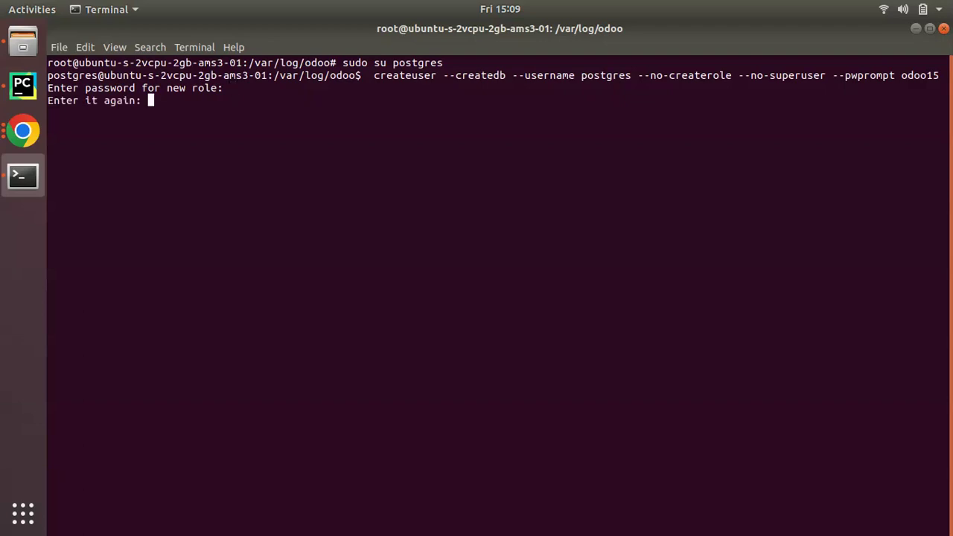
key("Return")
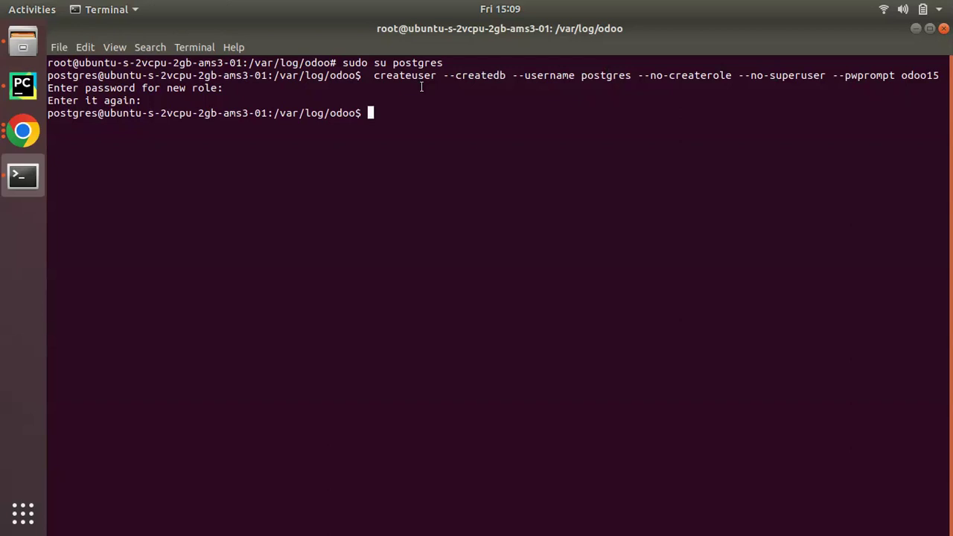
Exit the postgres shell and open /etc/odoo.conf in nano with sudo
type("exit")
key("Return")
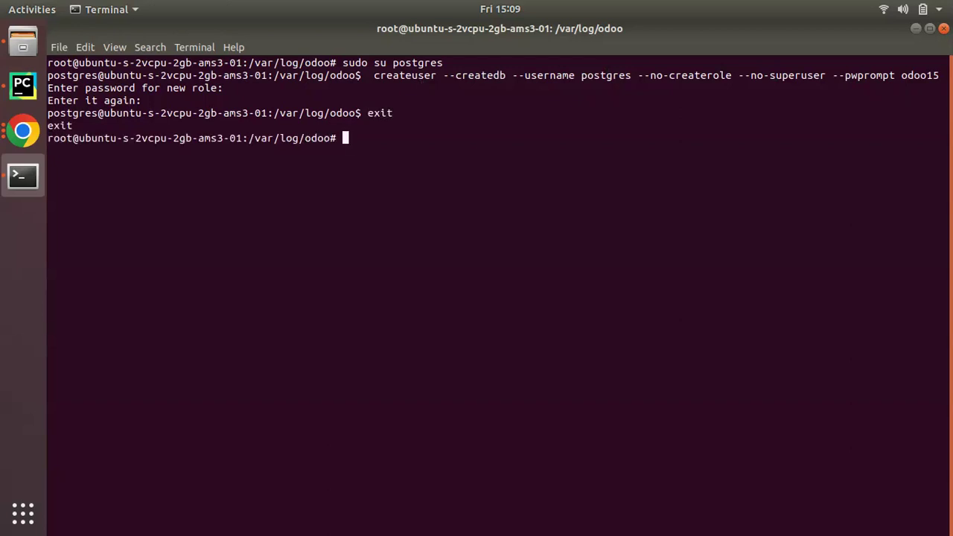
triple_click(68, 137)
left_click(342, 137)
type("sudo nano  /etc/odoo/c")
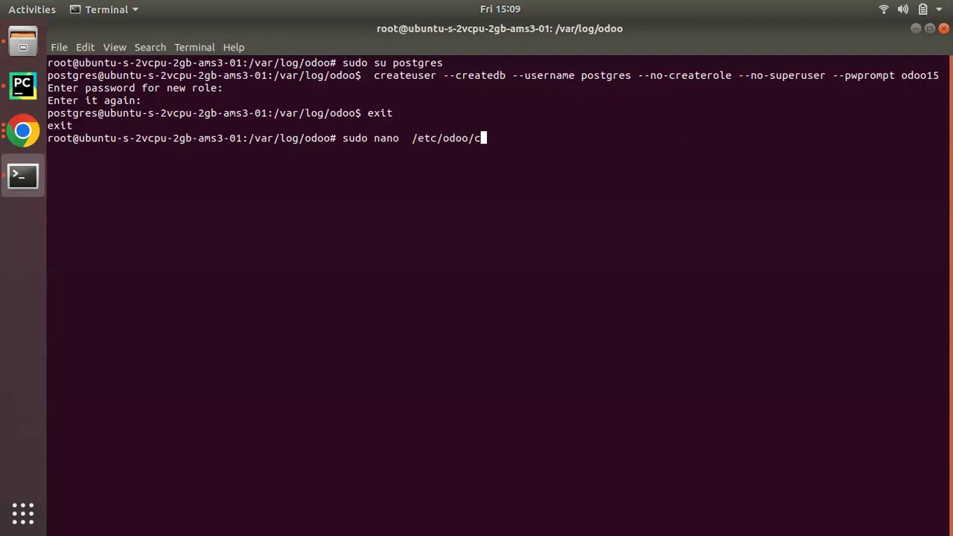
key("BackSpace")
key("BackSpace")
type(".conf")
key("Return")
Add db_user=odoo15, db_port=5432, db_host=localhost and a db_password line to the config
key("Down")
key("Down")
key("Down")
key("Down")
key("Down")
key("Down")
key("Down")
key("Down")
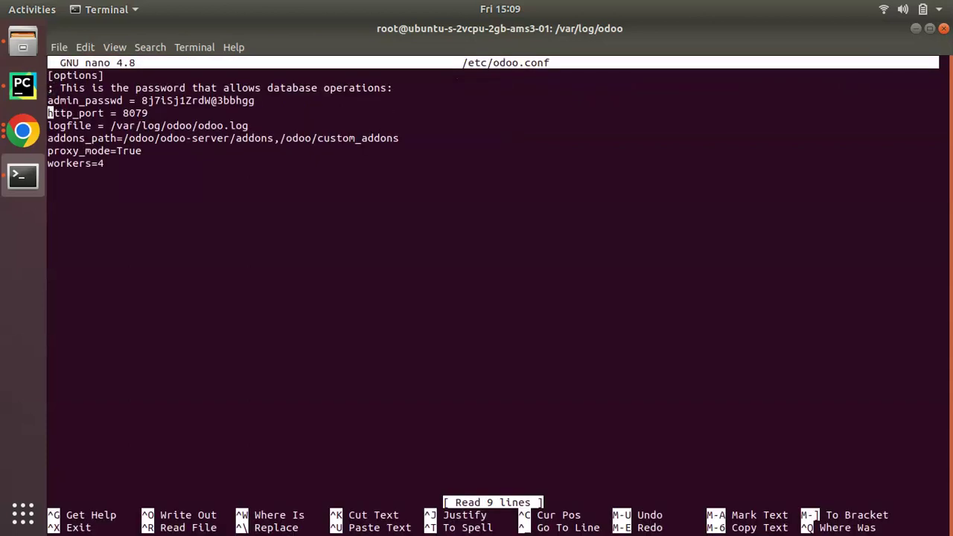
type("db_user=")
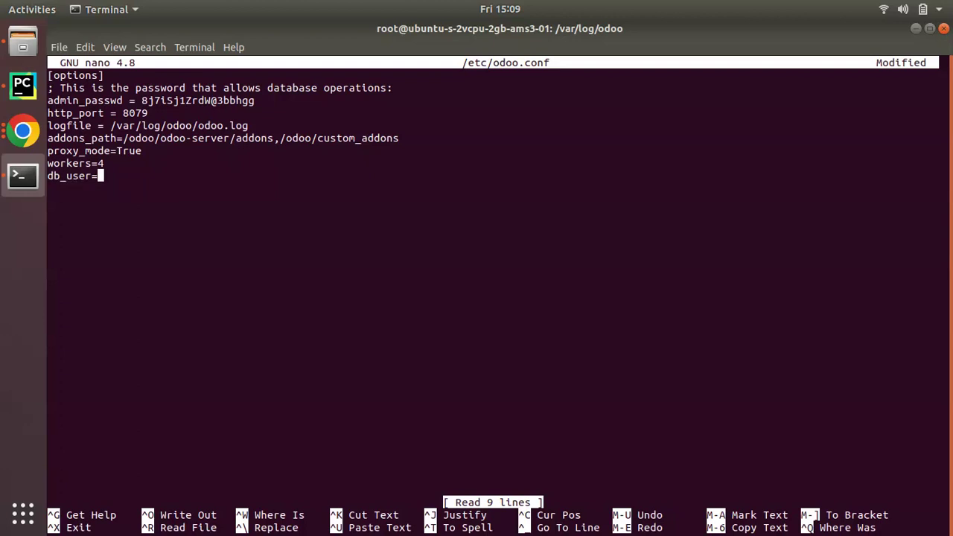
type("odoo15")
key("Return")
type("db_port=")
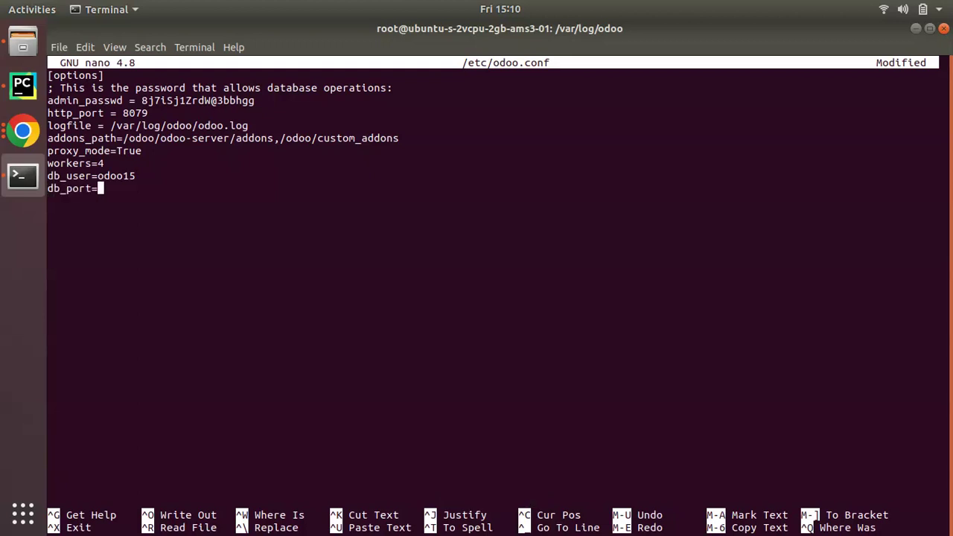
type("5432")
key("Return")
type("db_host=local")
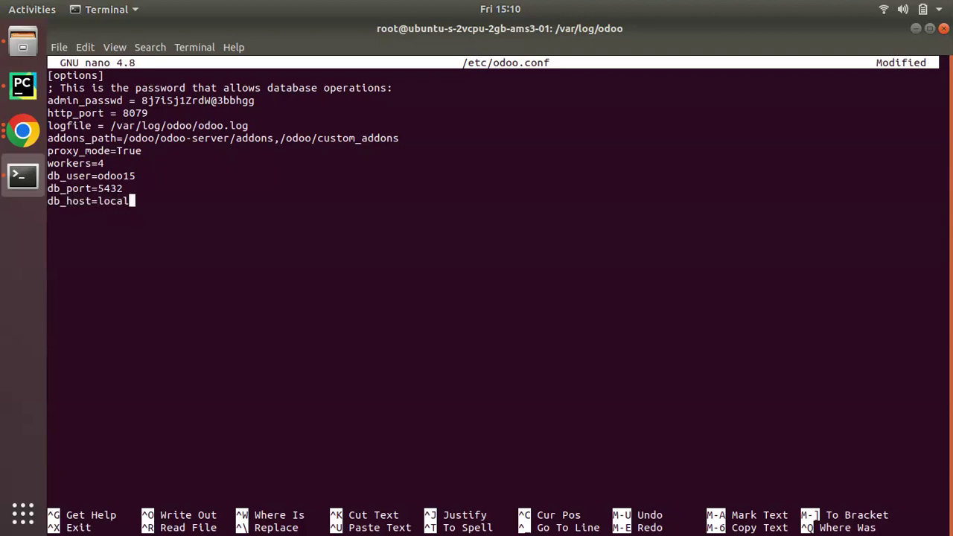
type("host")
key("Return")
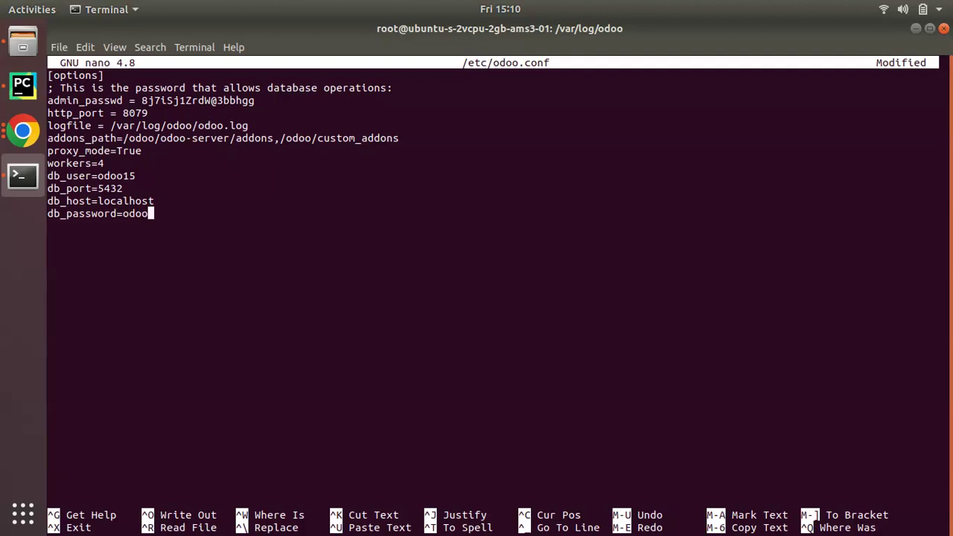
Review the four new database settings, then save /etc/odoo.conf and exit nano
triple_click(82, 176)
triple_click(103, 188)
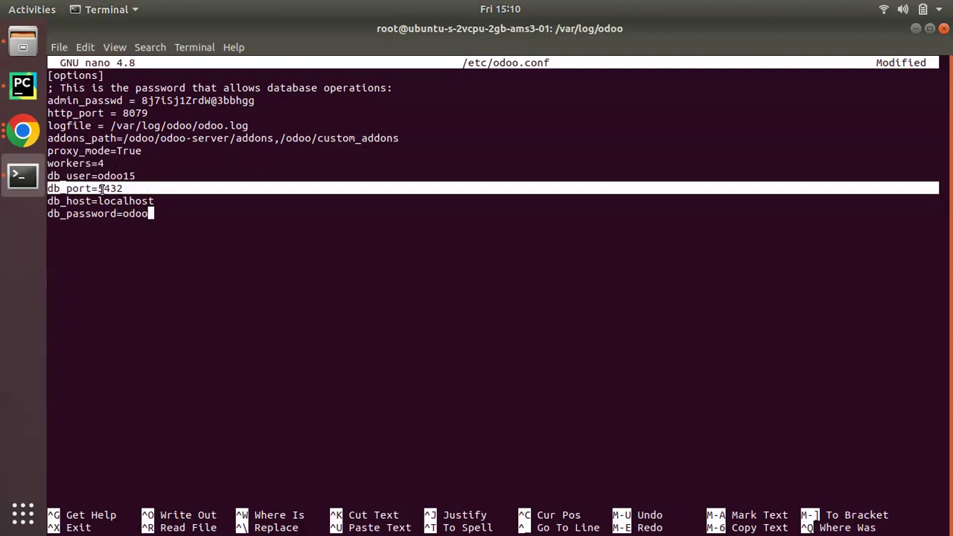
triple_click(109, 201)
triple_click(128, 214)
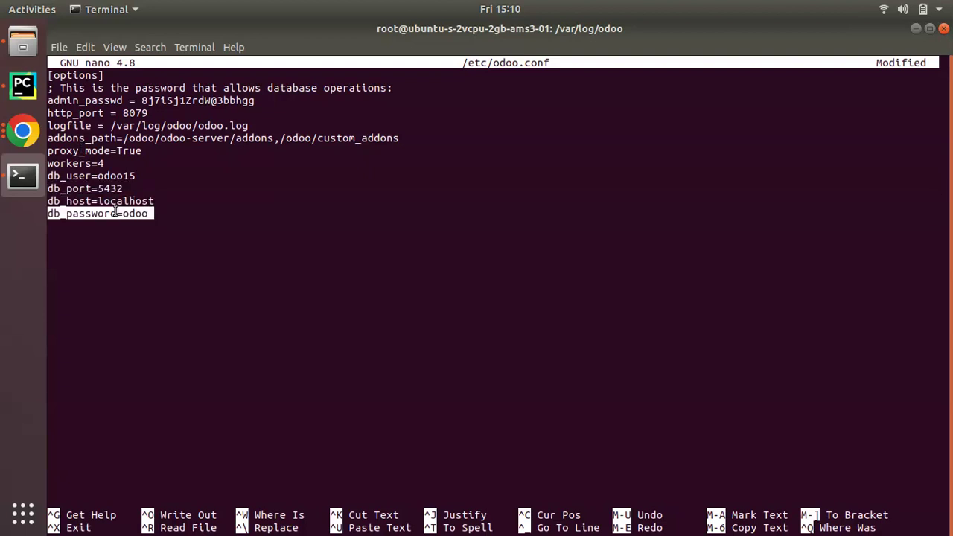
left_click(131, 223)
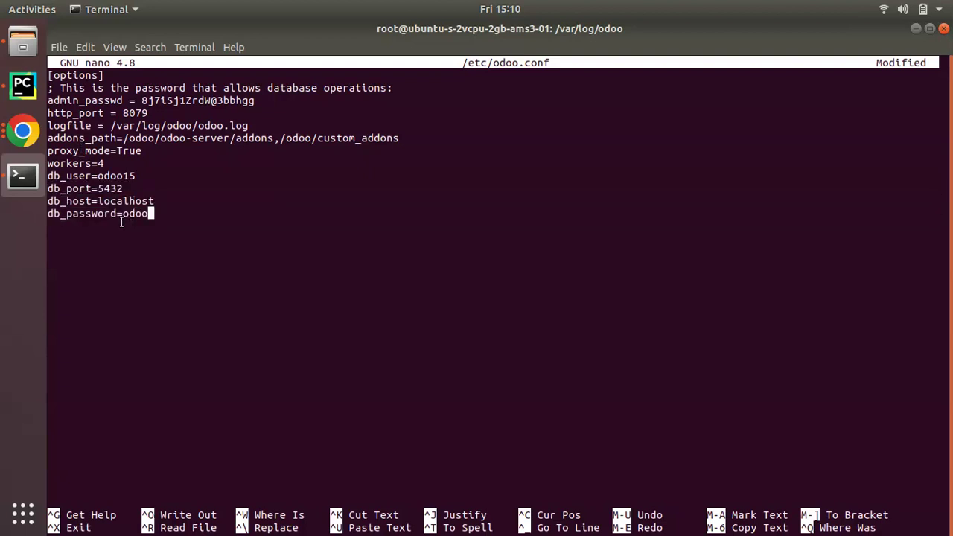
key("ctrl+x")
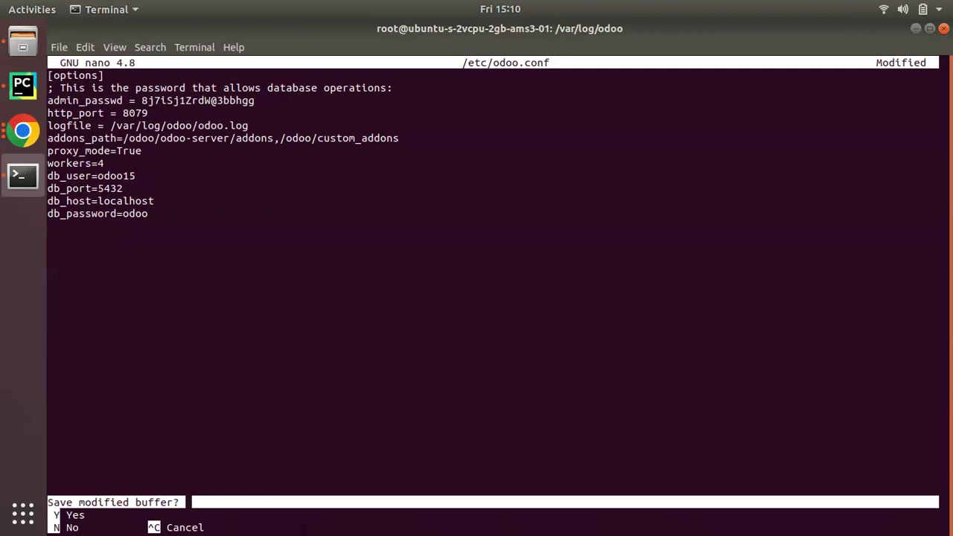
key("y")
key("Return")
Stop the Odoo service with sudo service odoo stop
key("Up")
key("Up")
key("Up")
key("Up")
key("Up")
key("Up")
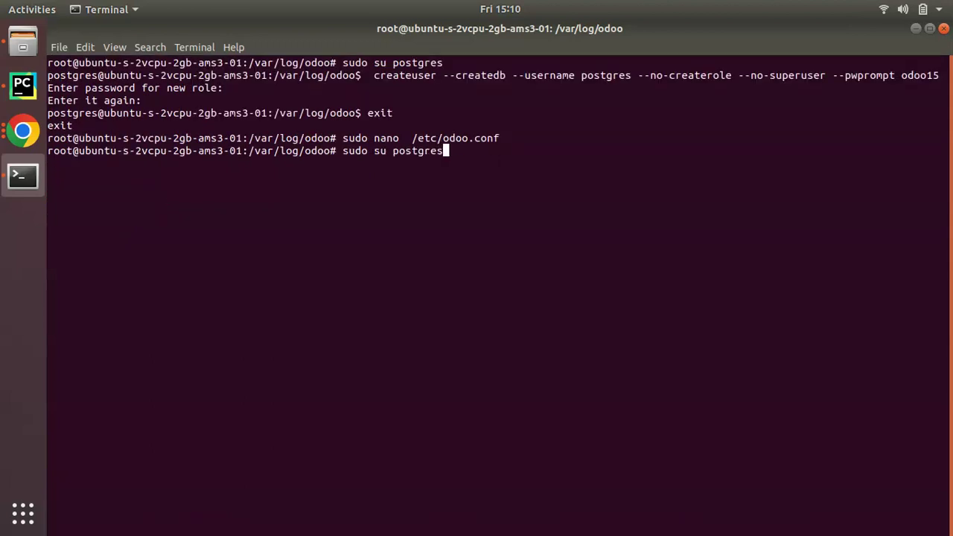
key("Up")
key("Up")
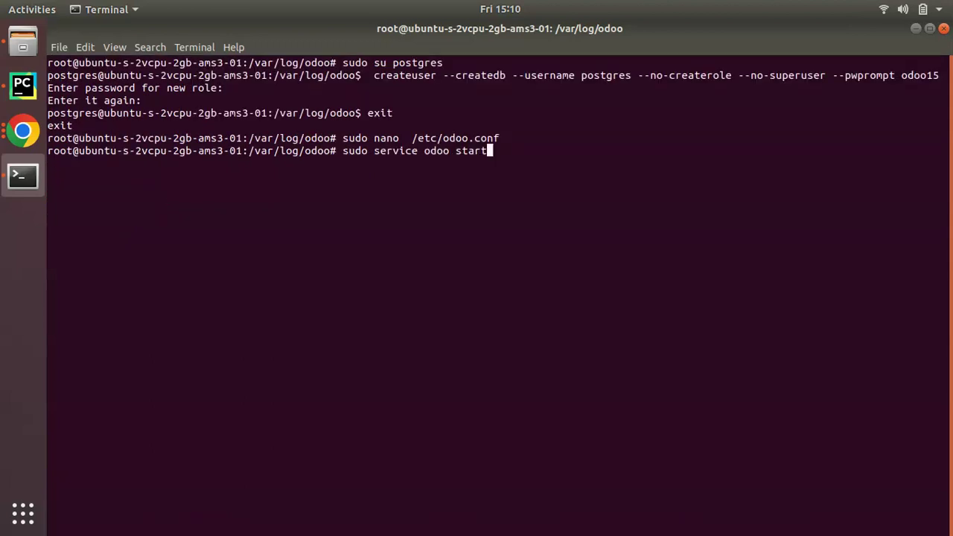
key("Down")
key("Up")
key("Up")
key("Down")
key("Down")
key("Down")
key("Down")
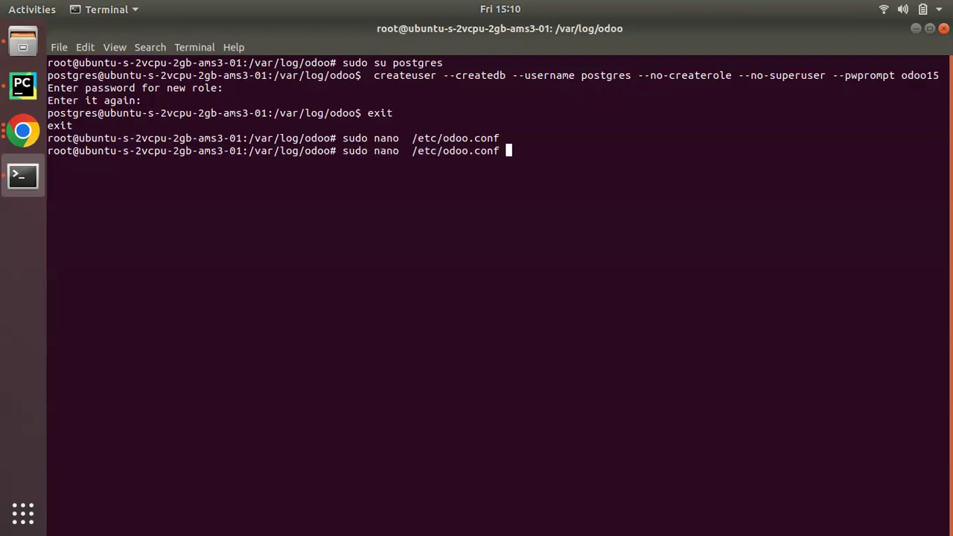
type("sudo")
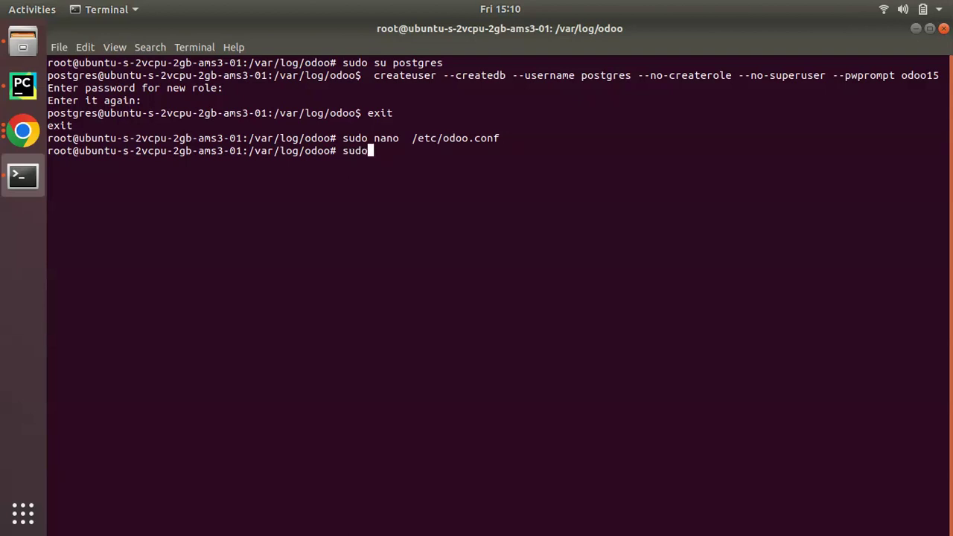
type(" service odo")
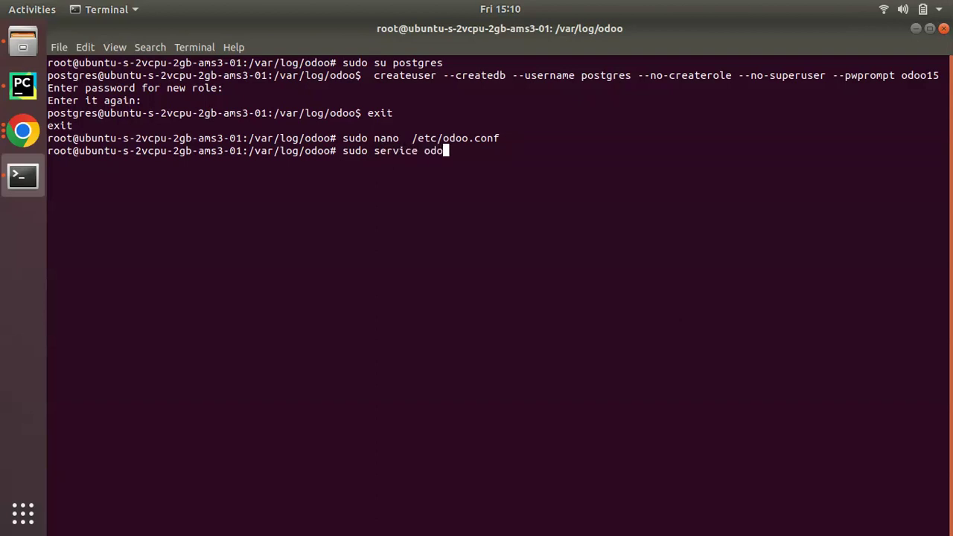
type("o stop")
key("Return")
Reload the database manager page in Chrome to confirm the connection is refused
left_click(22, 131)
left_click(114, 110)
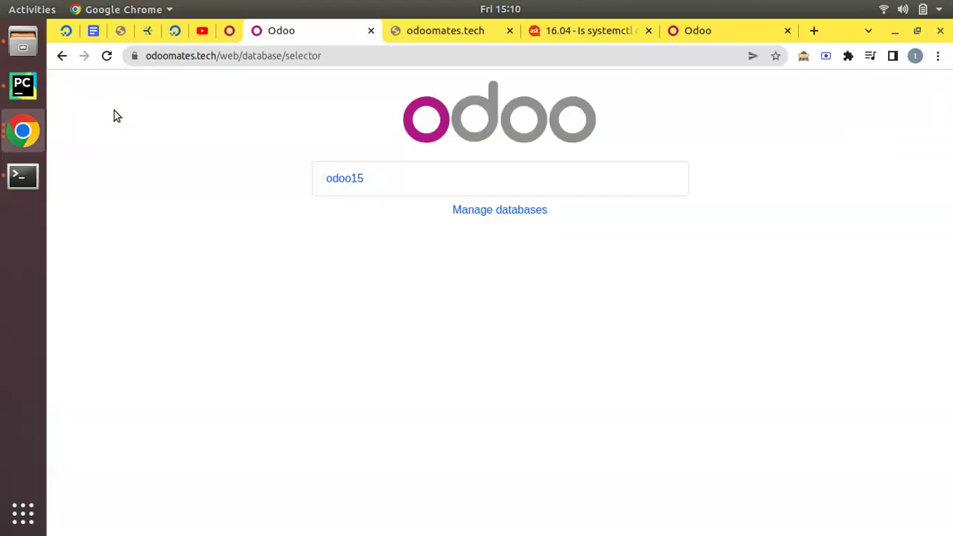
left_click(682, 35)
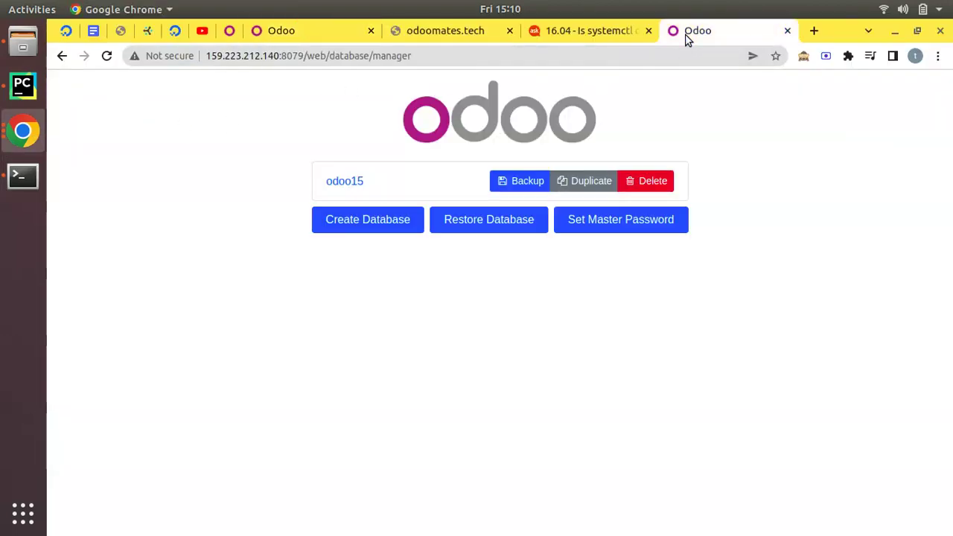
left_click(106, 55)
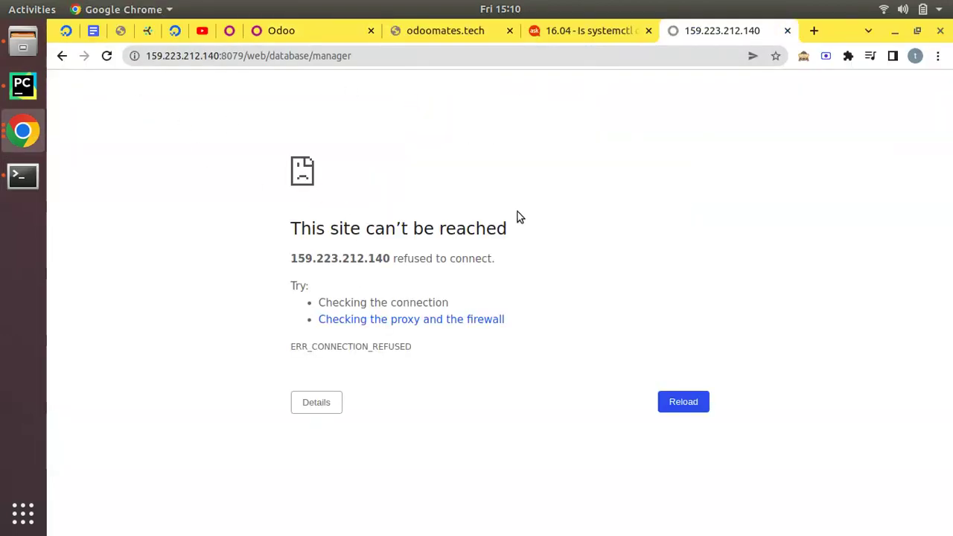
Start the Odoo service again with sudo service odoo start
left_click(22, 176)
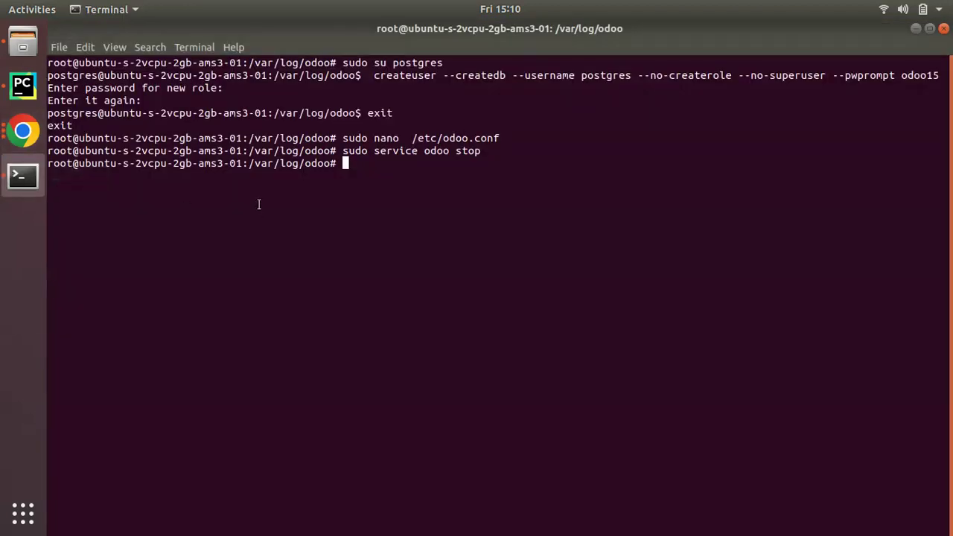
key("Up")
key("BackSpace")
key("BackSpace")
key("BackSpace")
type("tart")
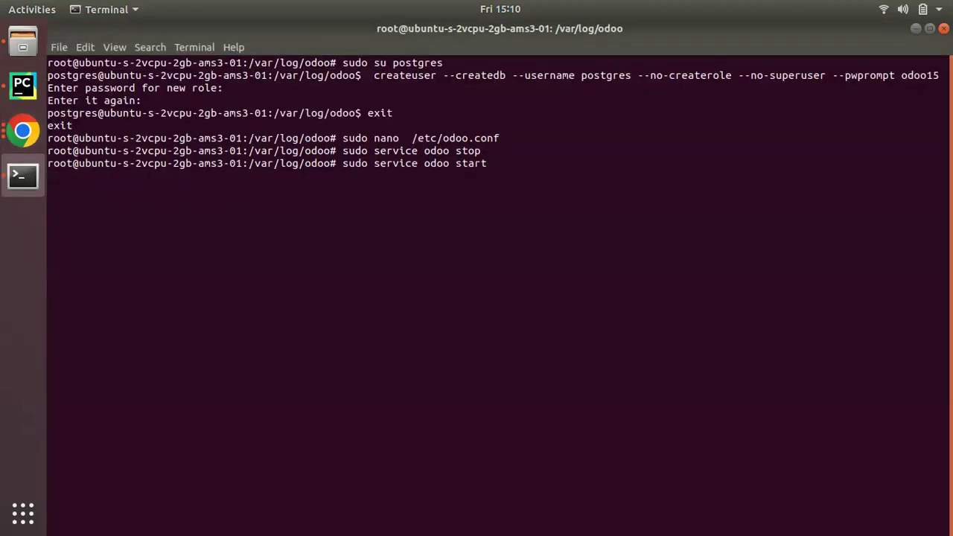
key("Return")
left_click(22, 132)
Reload the 159.223.212.140:8079 database manager tab until the blank create-database form loads
left_click(135, 87)
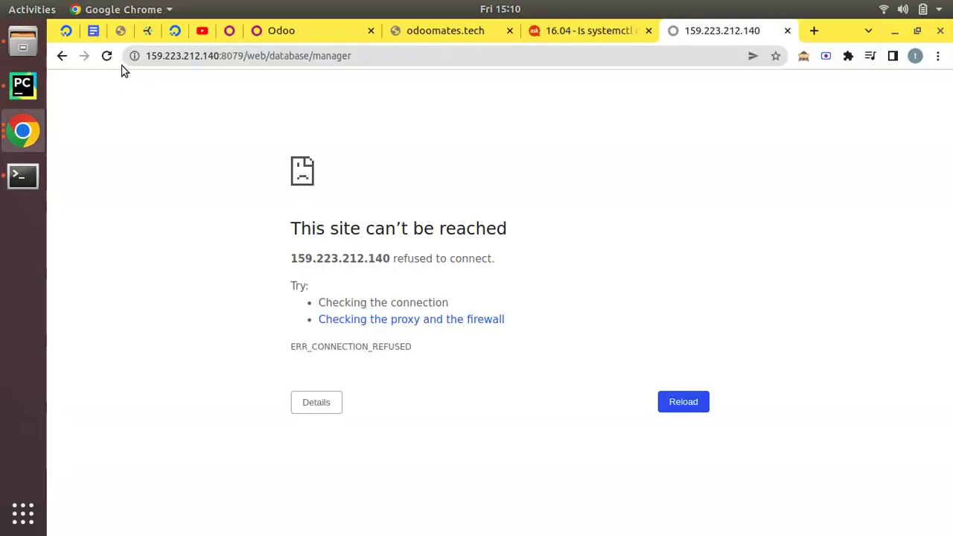
left_click(107, 58)
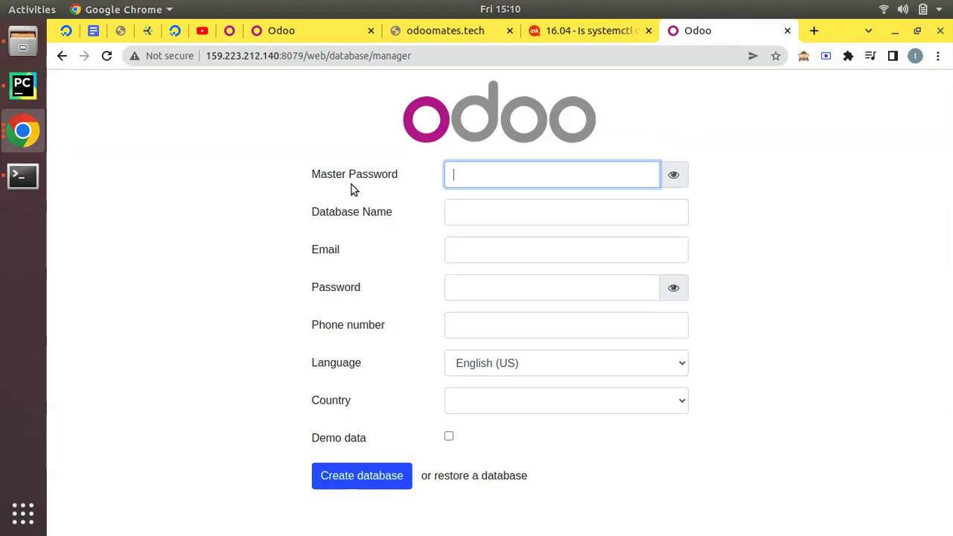
left_click(312, 33)
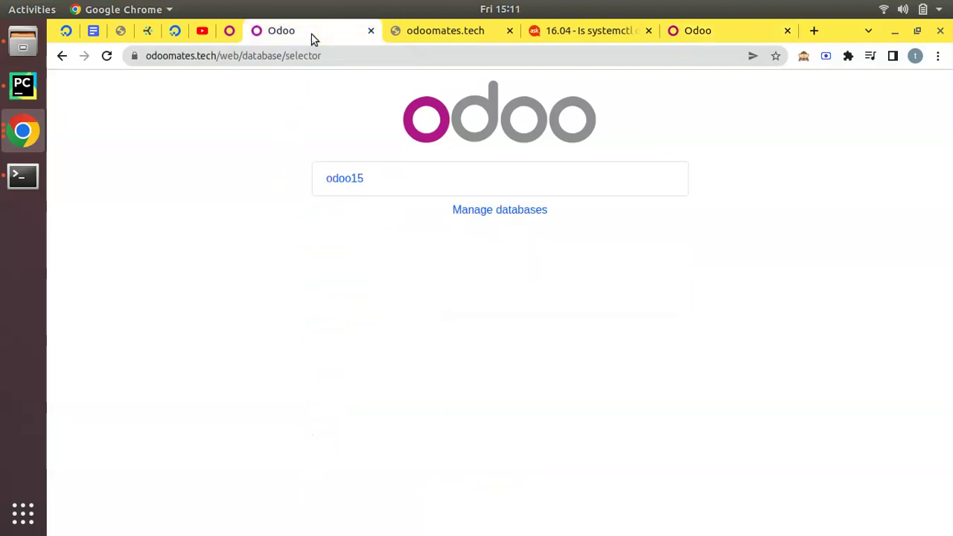
left_click(673, 34)
left_click(106, 56)
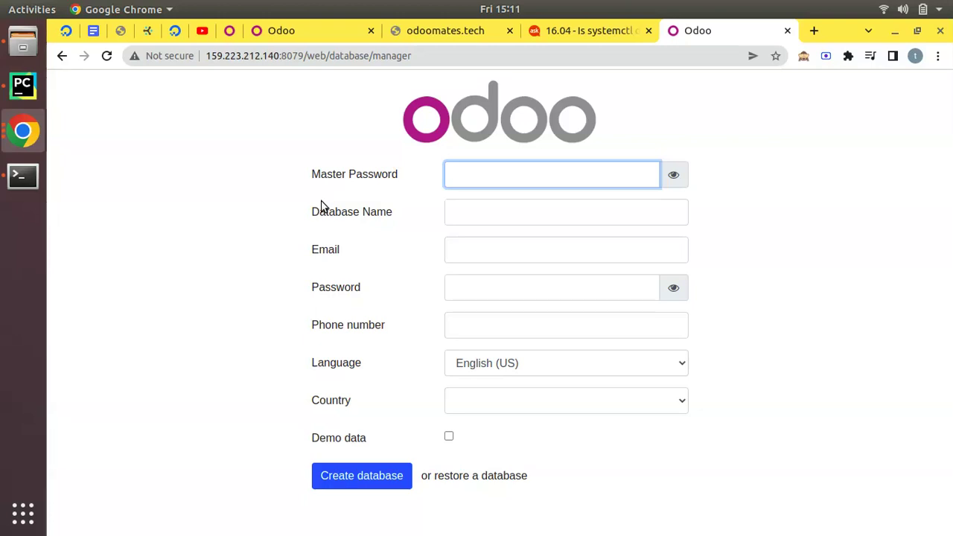
left_click(22, 131)
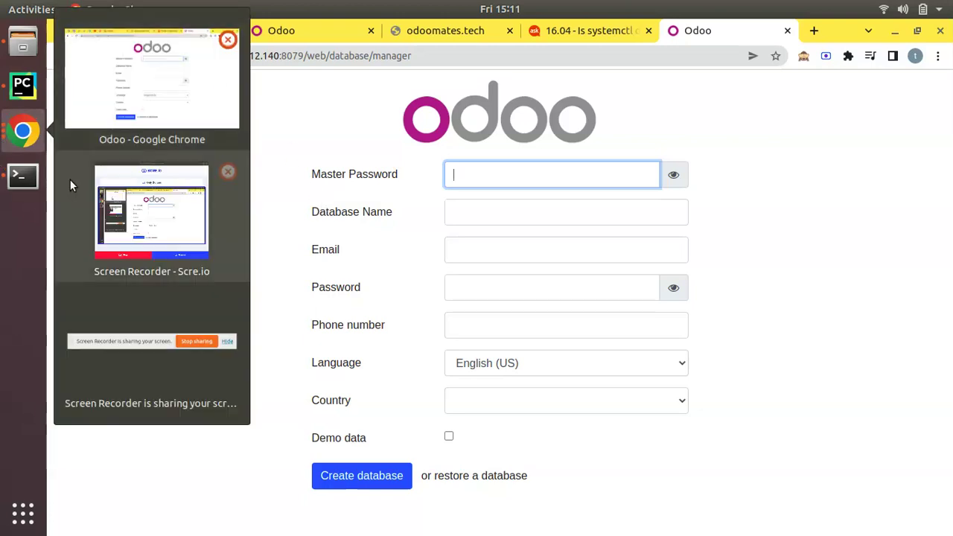